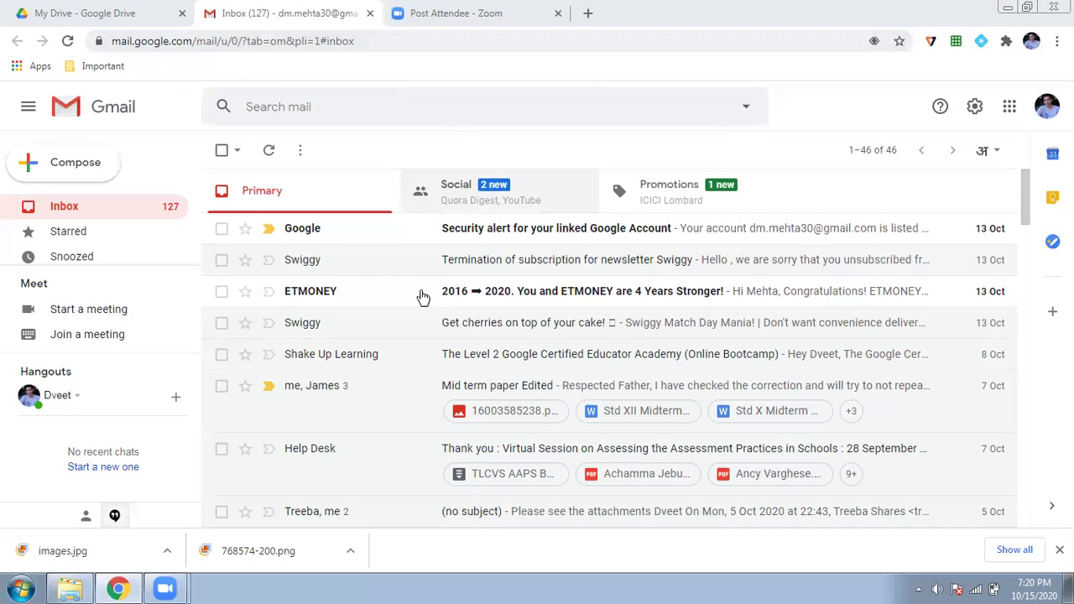
Step: Look through the list of Google apps for Sites
left_click(1011, 111)
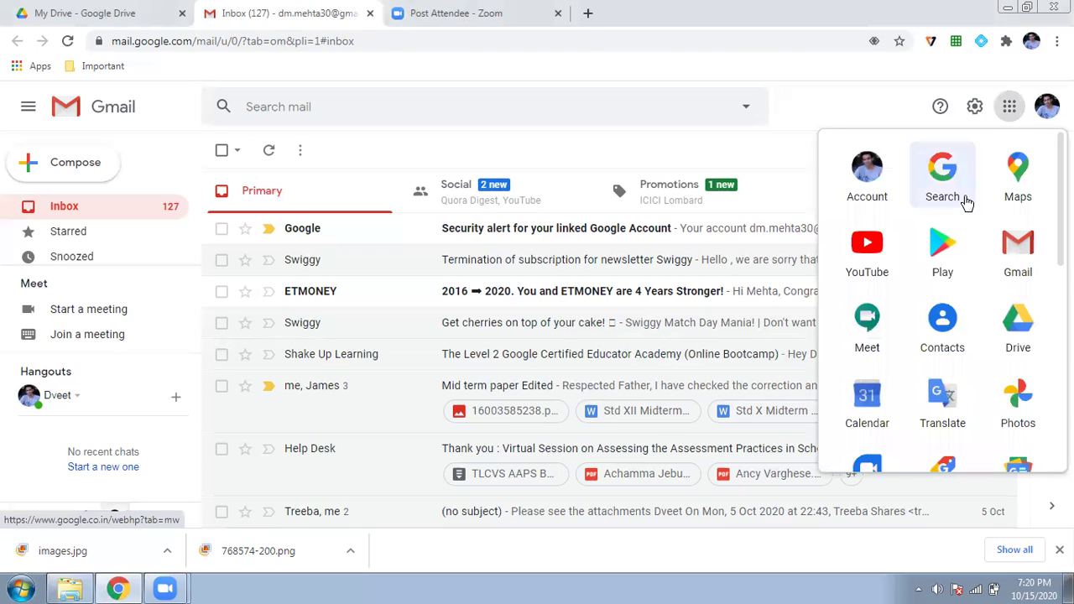
scroll(966, 203, "down", 5)
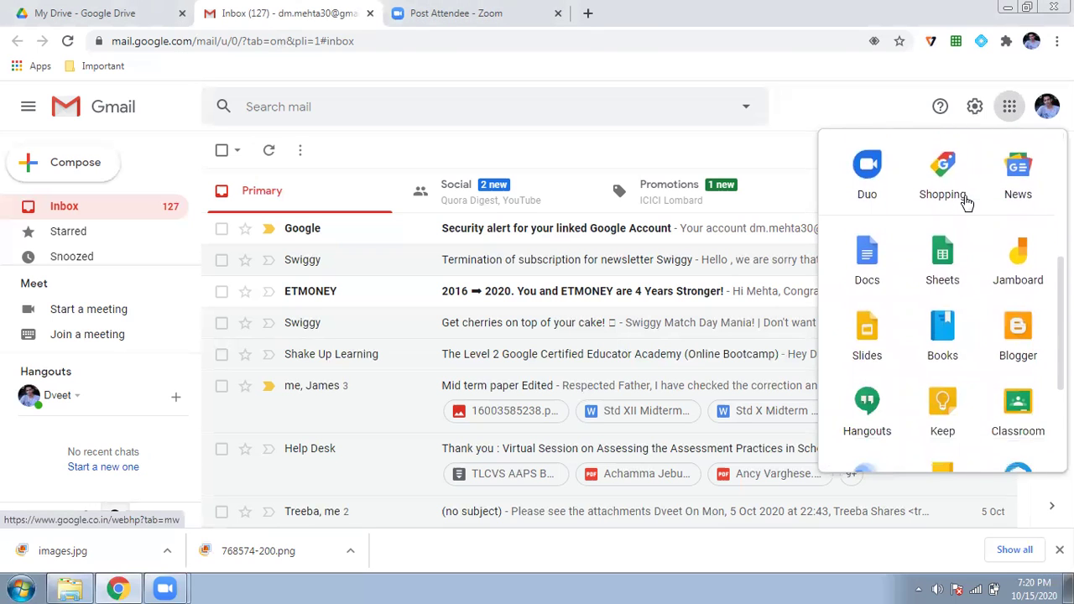
scroll(967, 203, "down", 3)
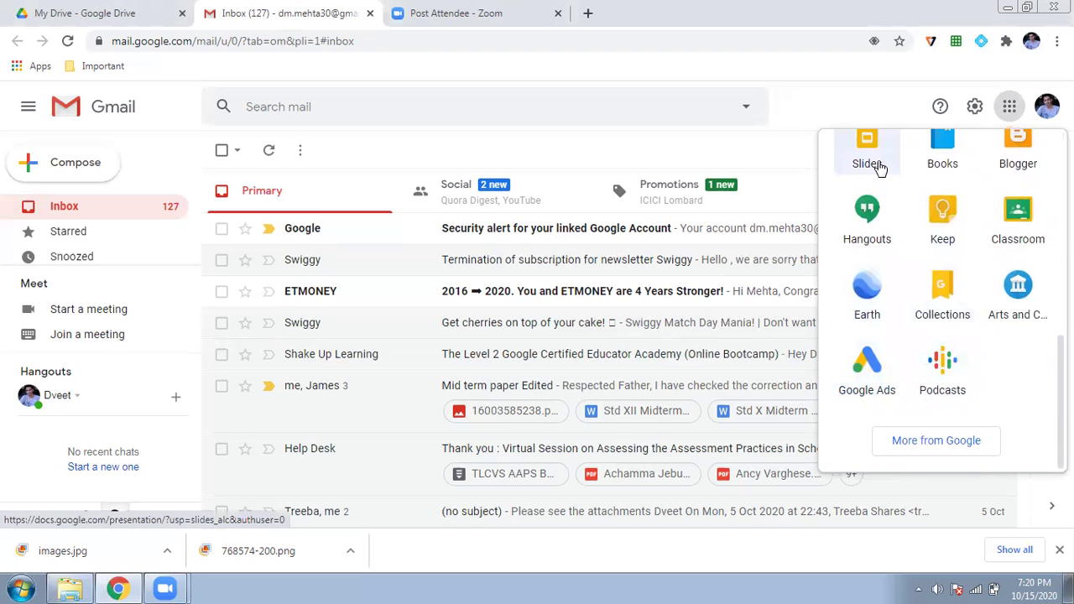
scroll(880, 168, "up", 2)
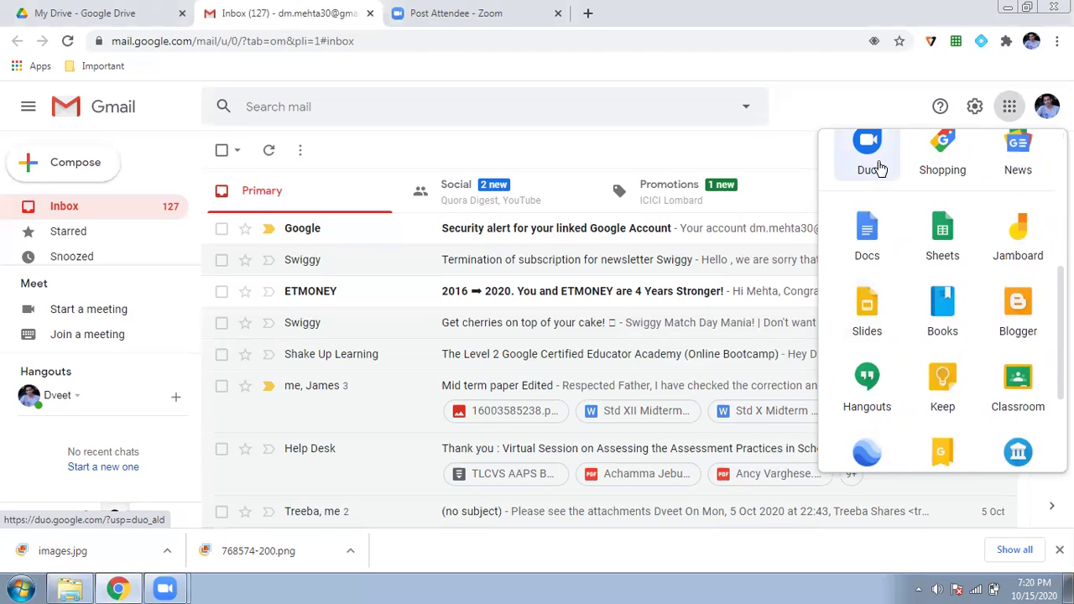
Step: Open Google Sites at sites.google.com in a new browser tab
left_click(588, 14)
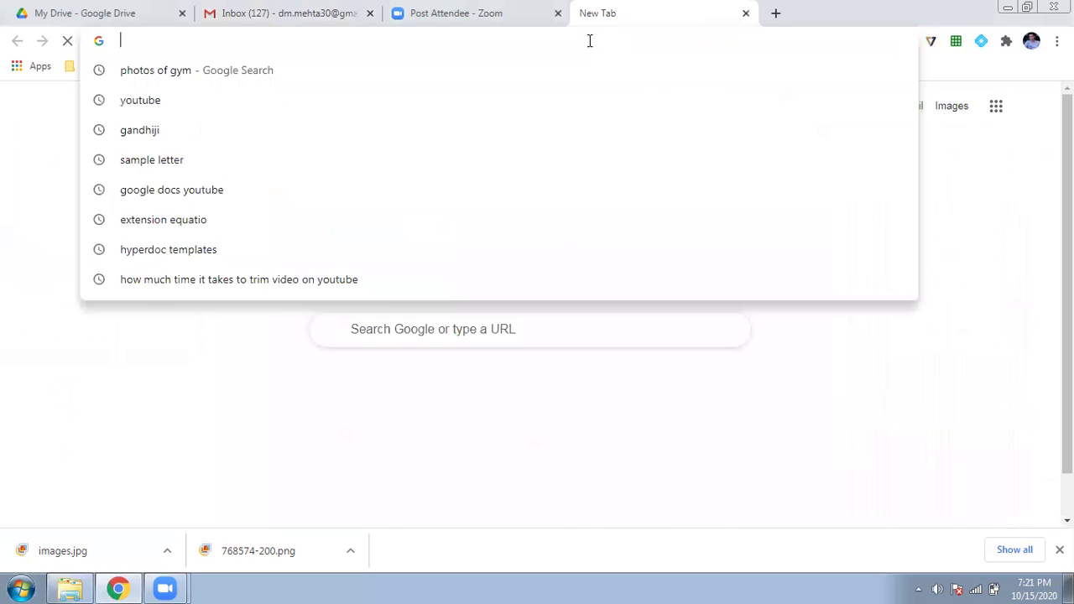
type("siter")
key("BackSpace")
type("s")
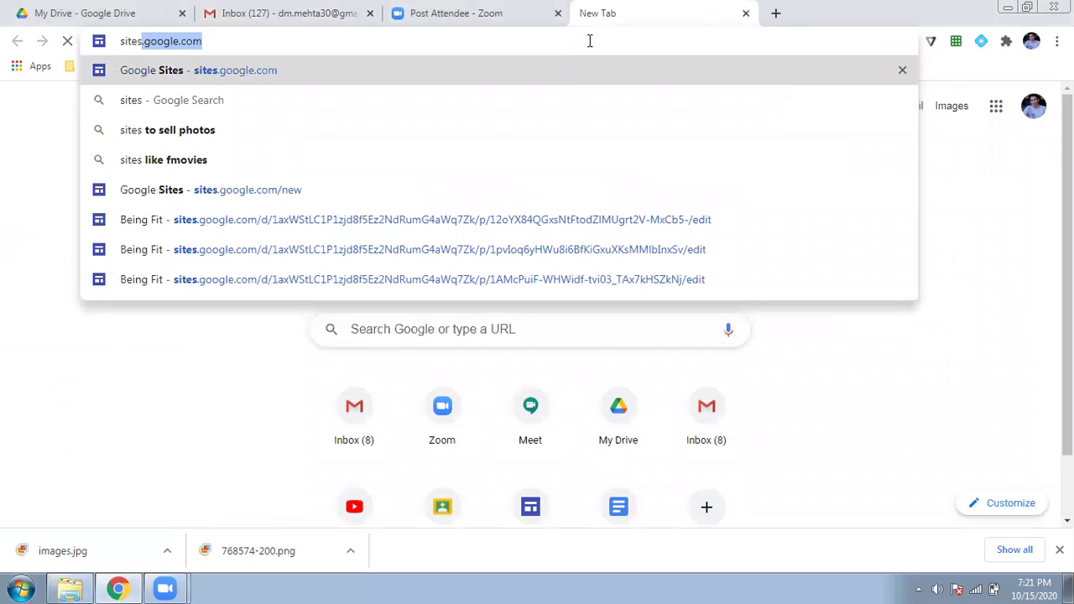
type(".goo")
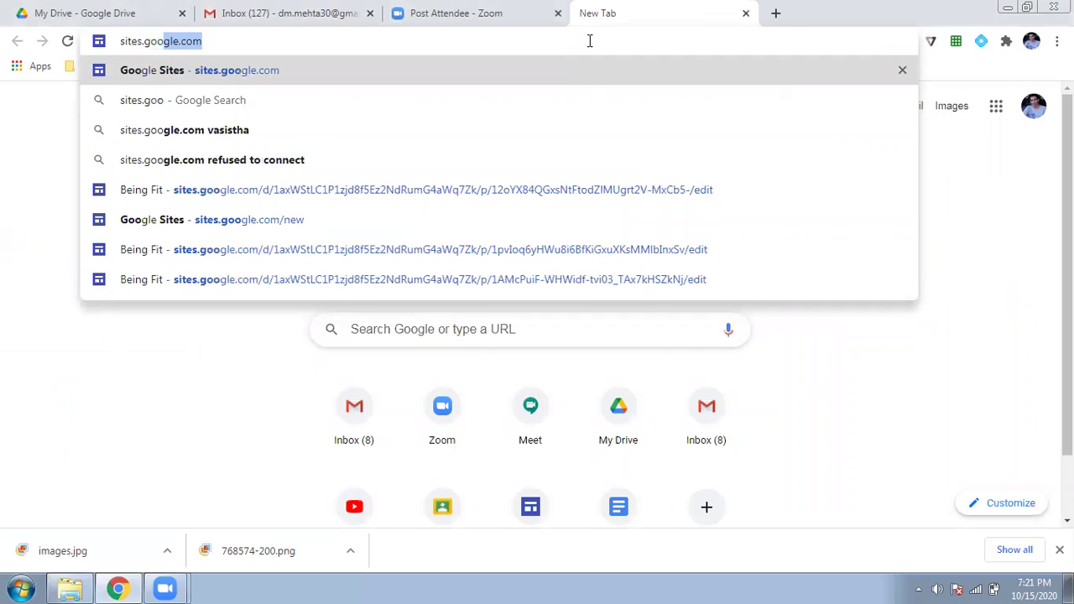
type("gle.")
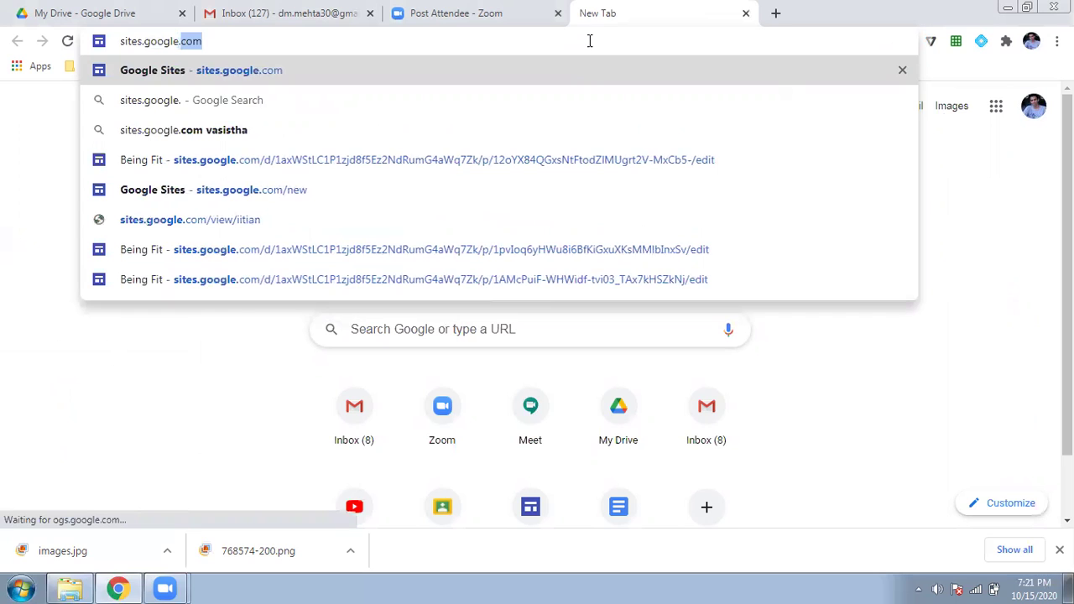
key("Return")
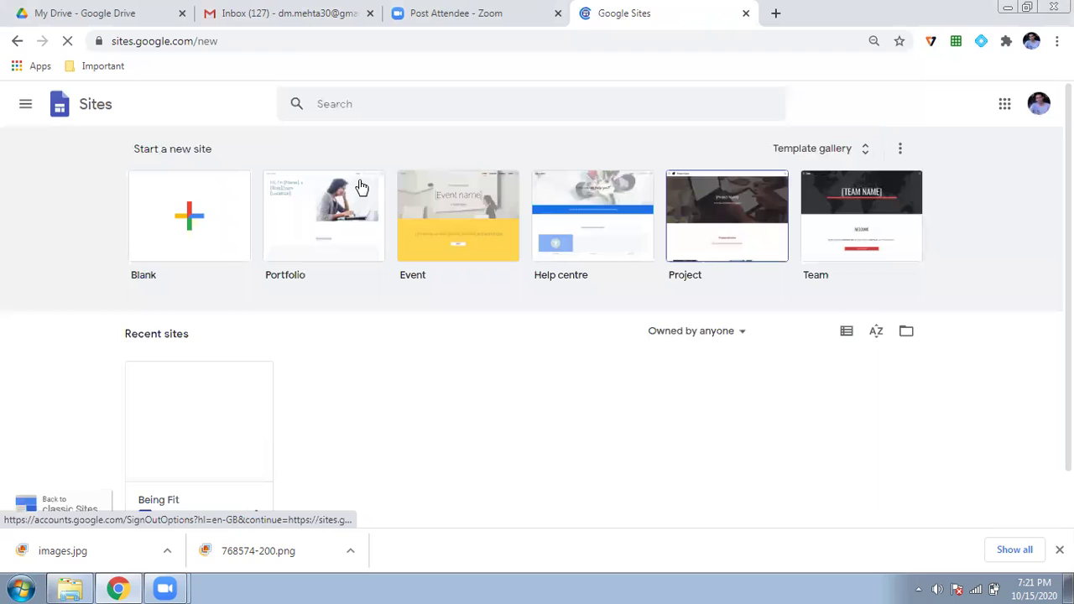
Step: Browse the full template gallery and create a new site from the Blank template
left_click(151, 229)
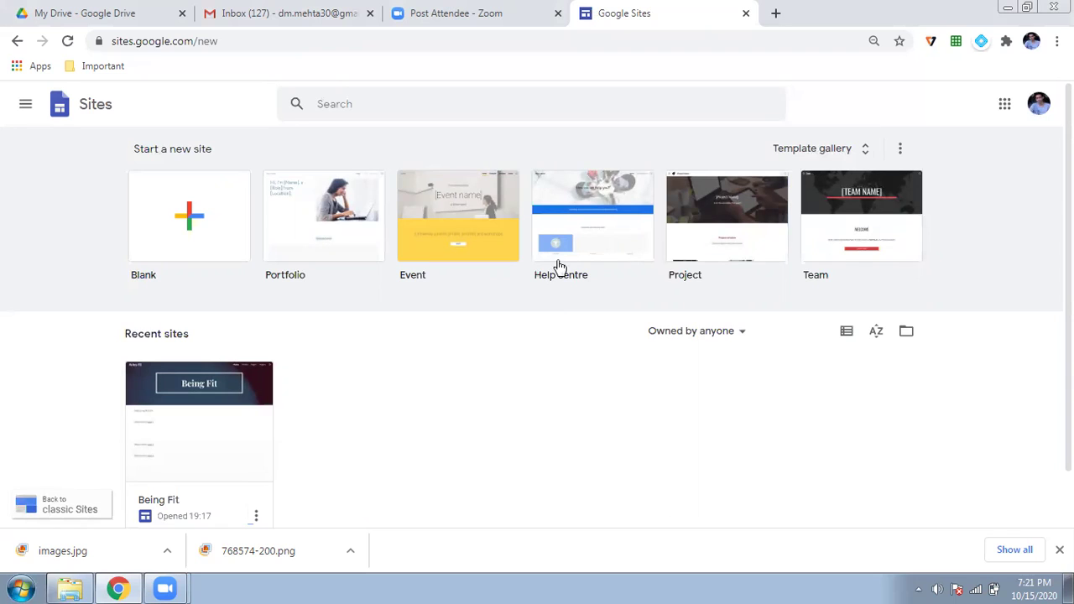
left_click(326, 226)
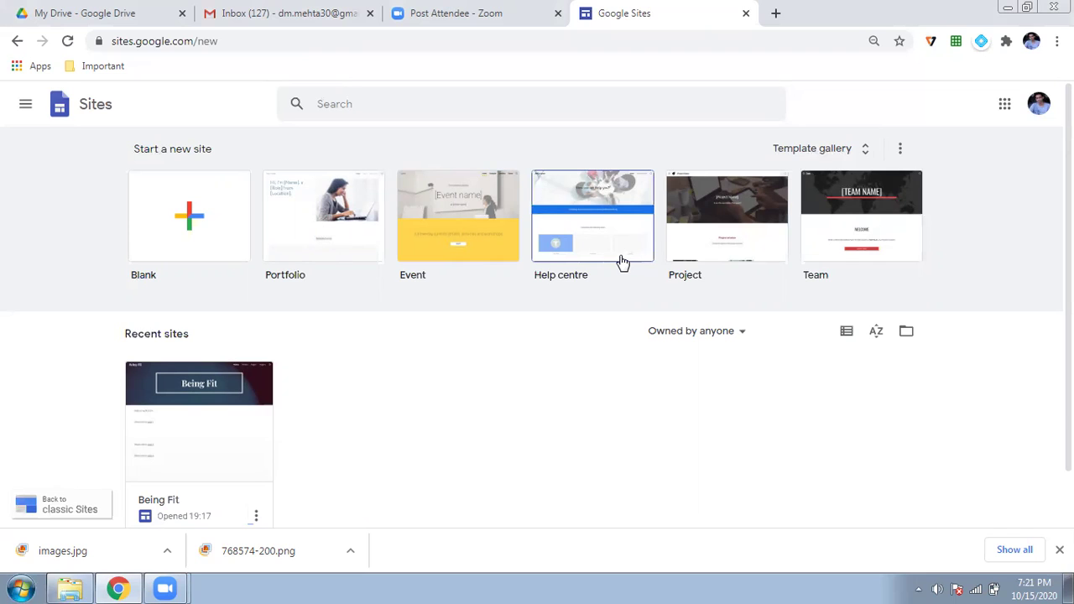
left_click(869, 151)
scroll(462, 307, "down", 4)
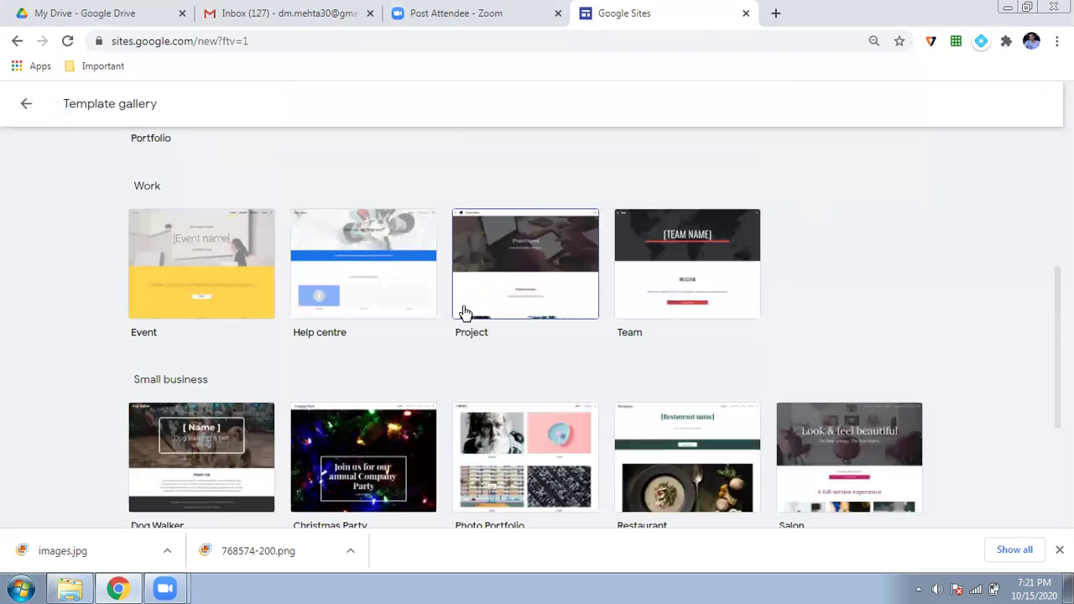
scroll(218, 390, "down", 2)
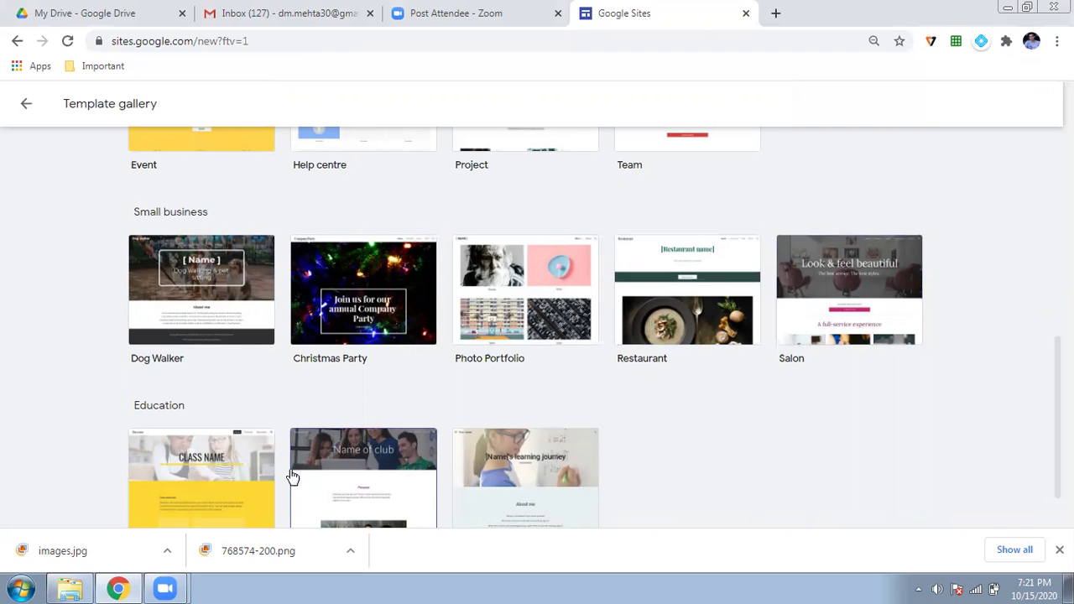
scroll(260, 478, "up", 1)
scroll(260, 478, "up", 5)
scroll(260, 477, "down", 3)
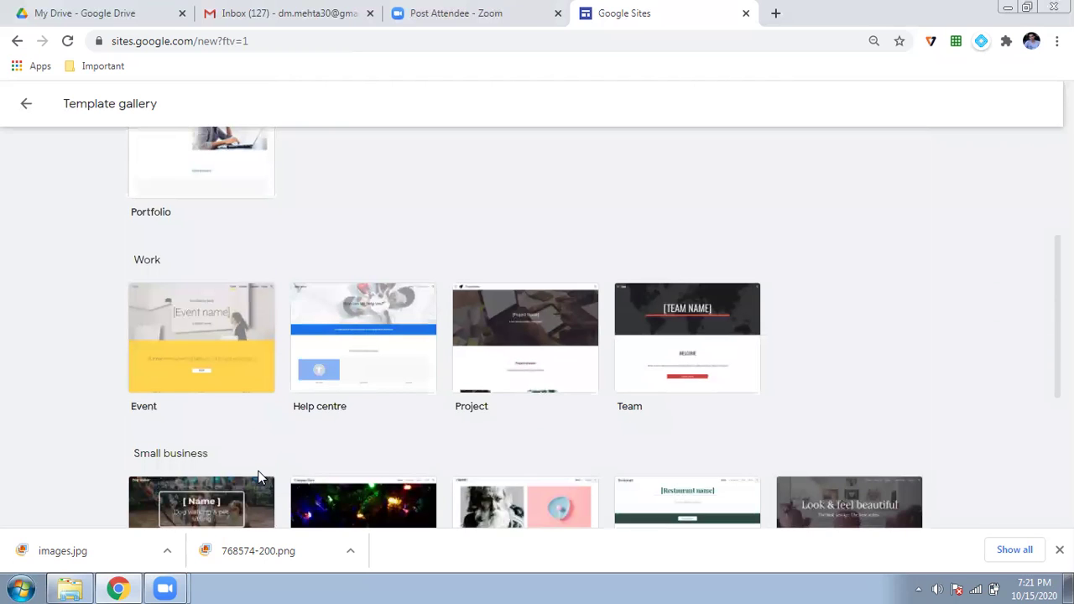
scroll(260, 477, "up", 3)
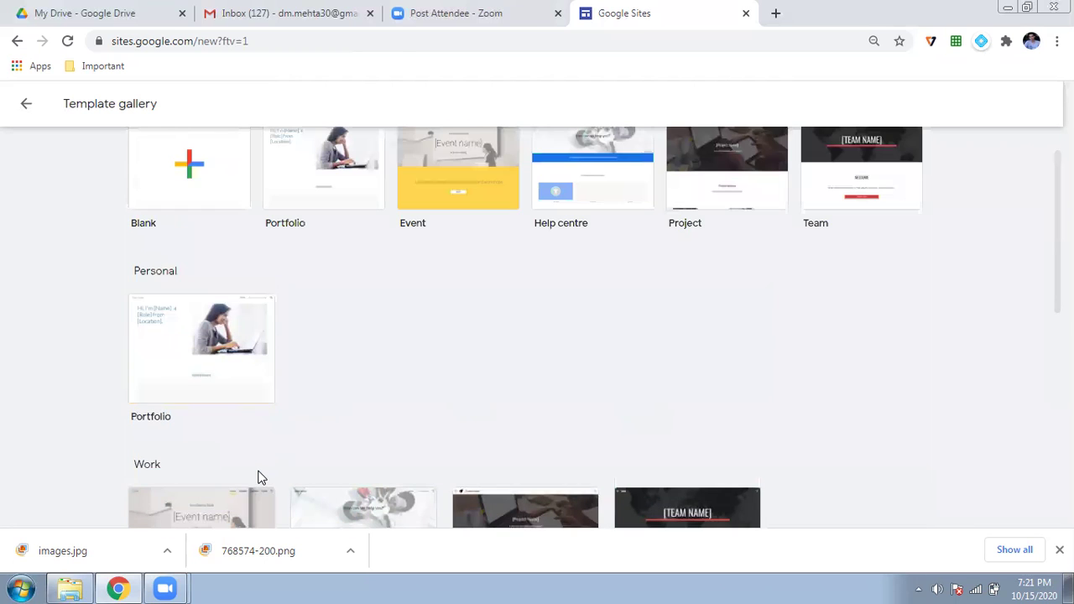
left_click(200, 214)
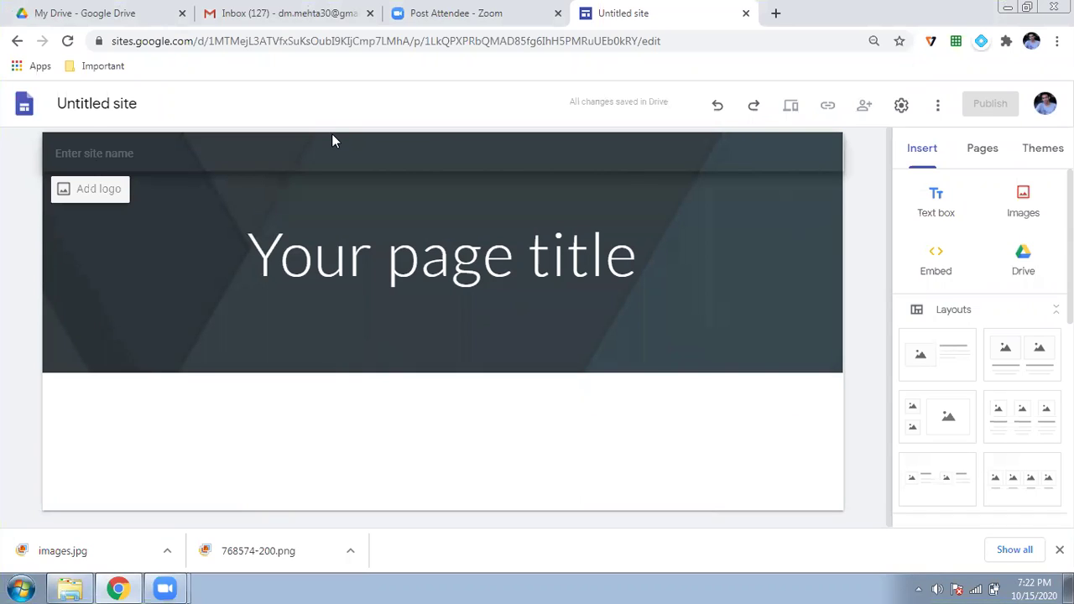
Step: Name the site GYM and view the logo and favicon settings without adding an image
left_click(100, 103)
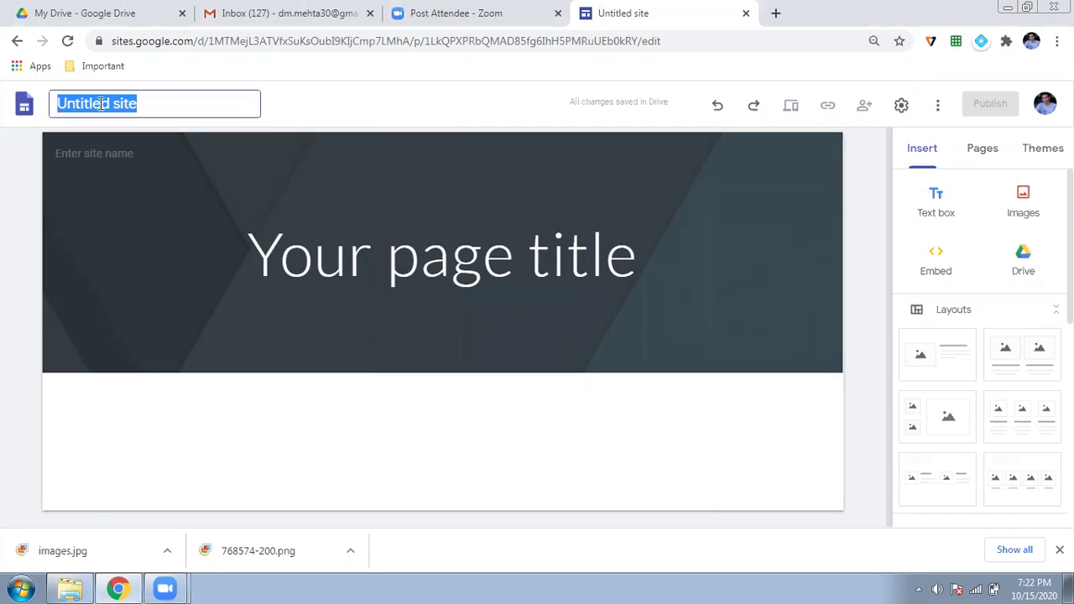
type("GYM")
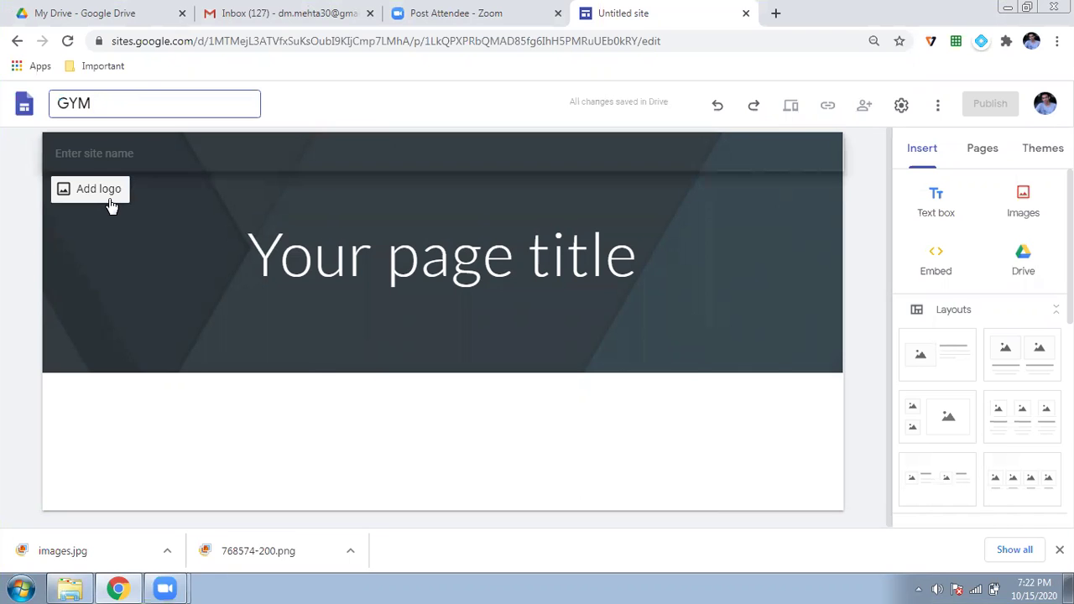
left_click(105, 188)
left_click(244, 244)
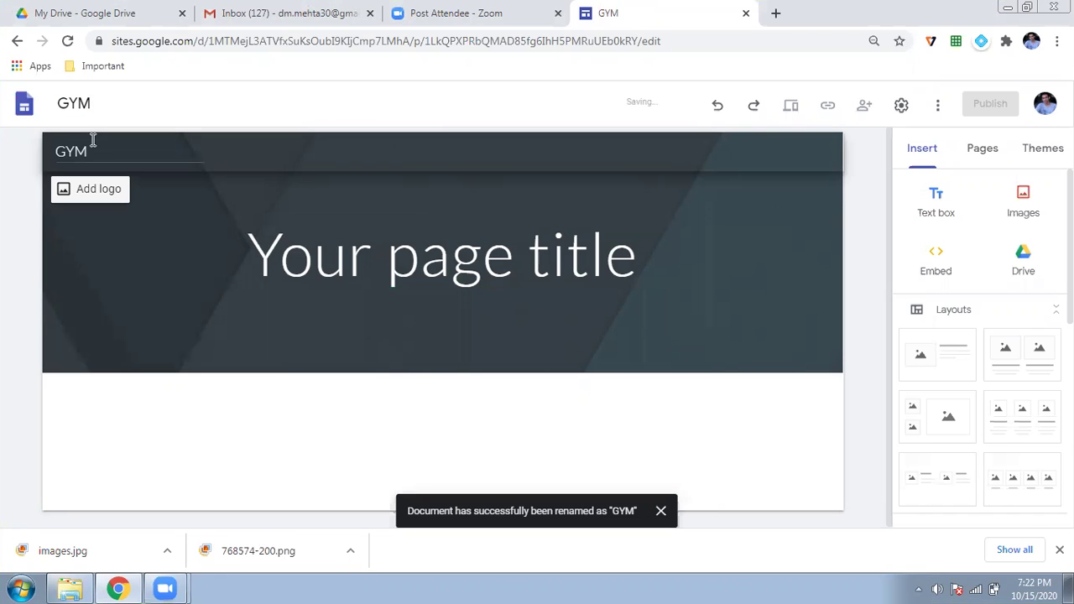
left_click(101, 189)
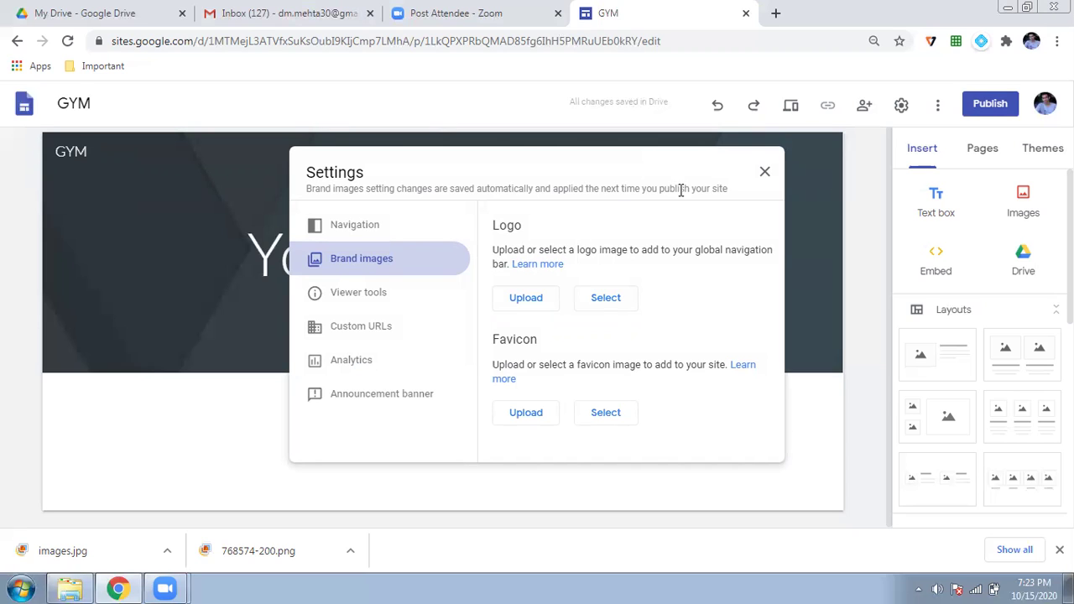
left_click(766, 175)
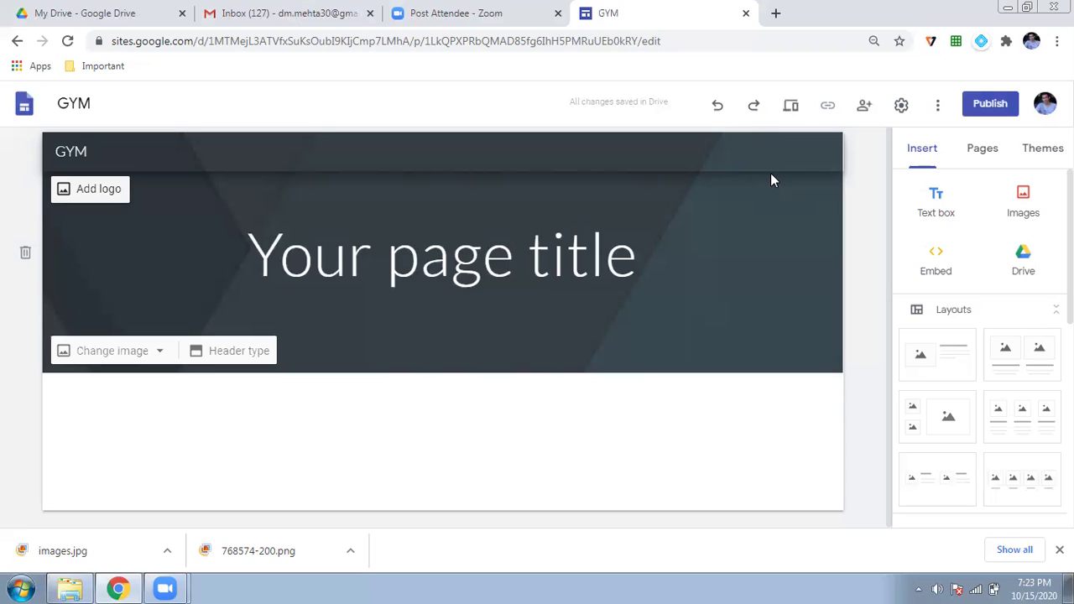
Step: Replace the placeholder page title in the header with "Being Fit"
left_click(535, 259)
double_click(535, 258)
triple_click(535, 259)
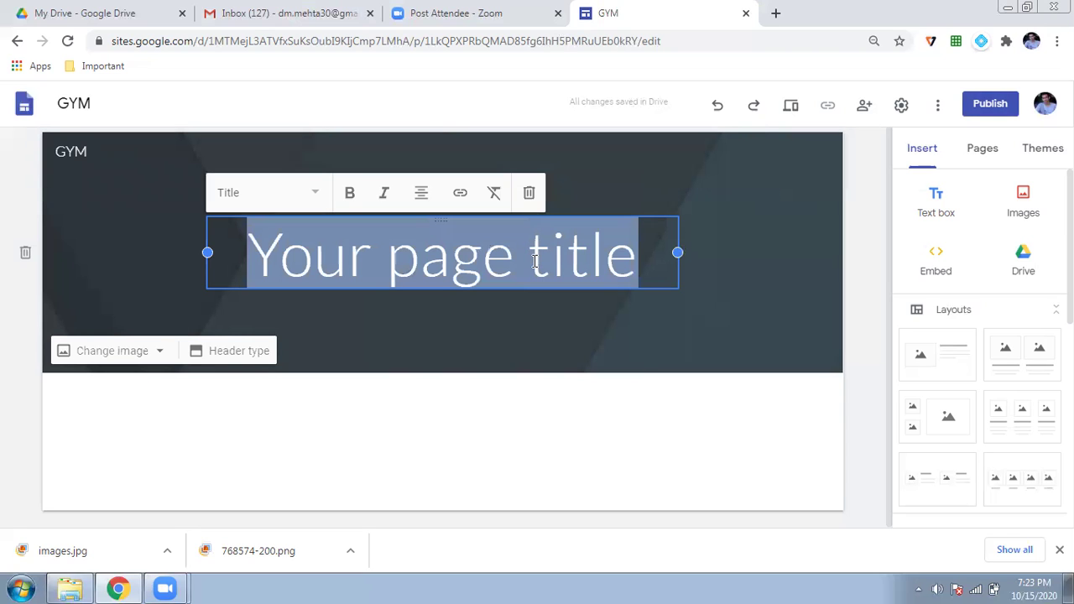
type("Beign")
key("BackSpace")
key("BackSpace")
type("ng Fit")
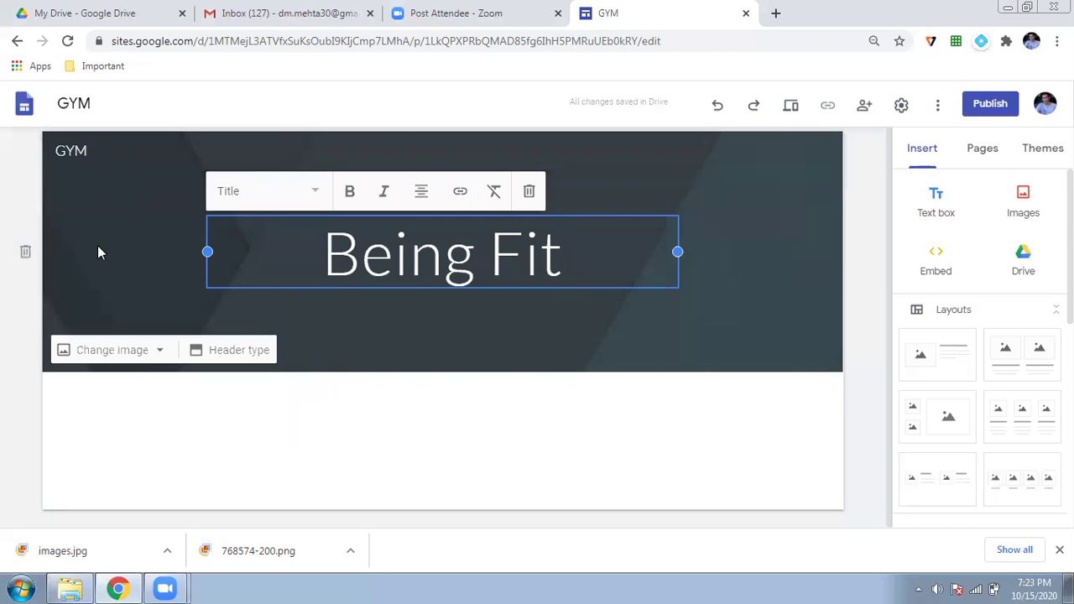
Step: Change the header background to the gallery image of a blue notebook with a pen beside a tablet
left_click(131, 355)
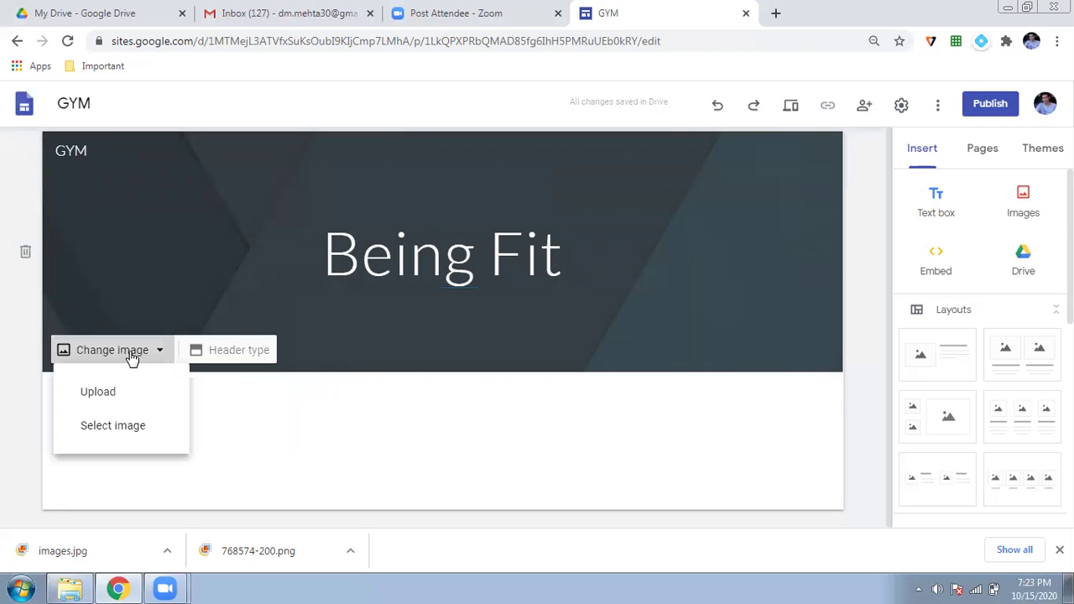
left_click(116, 441)
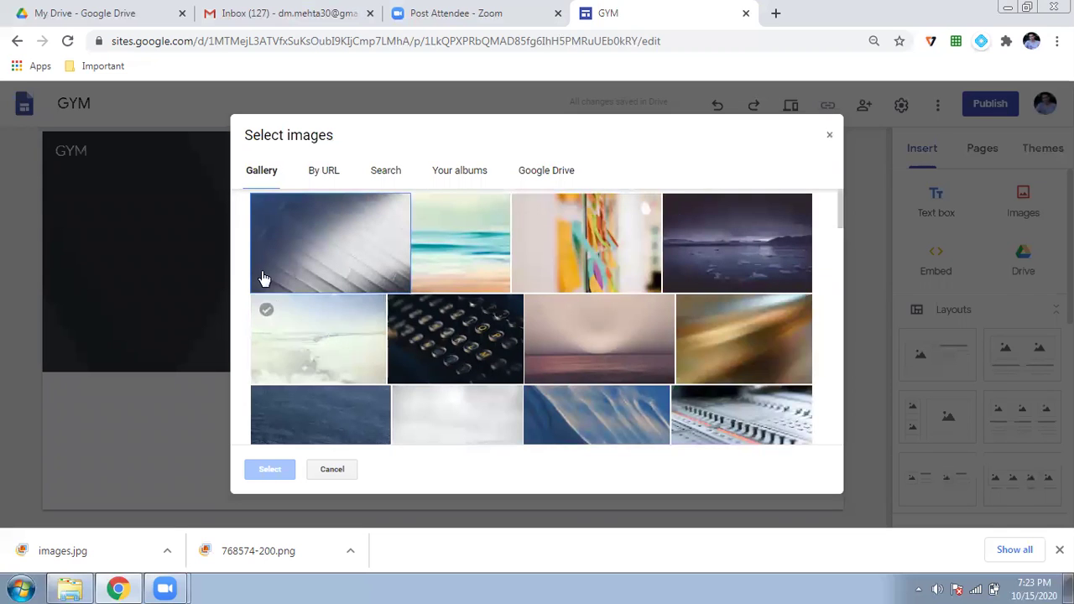
scroll(262, 276, "down", 5)
scroll(262, 276, "down", 5)
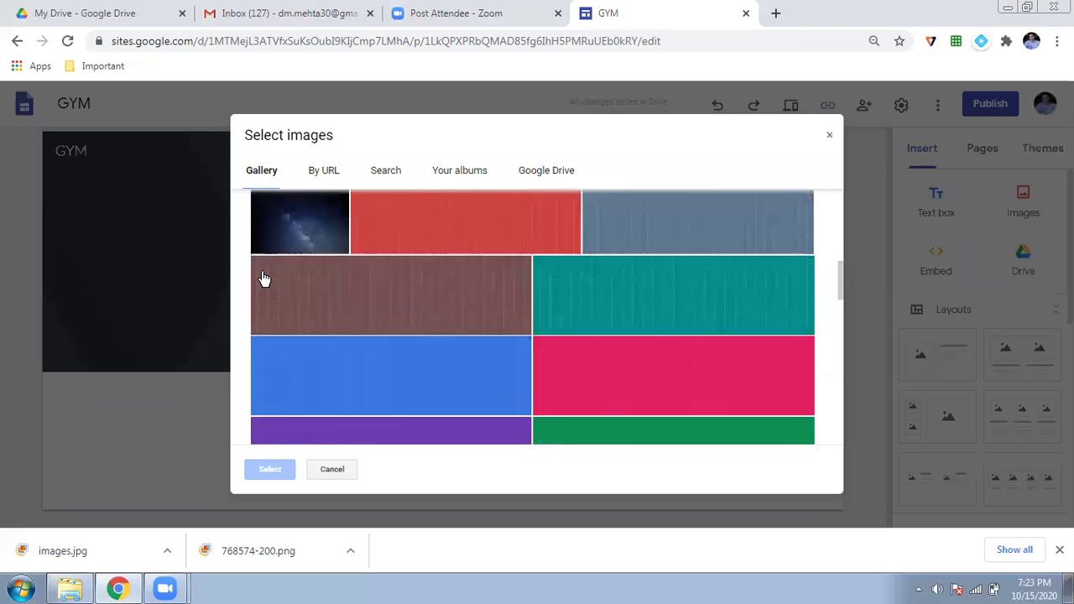
scroll(263, 278, "up", 5)
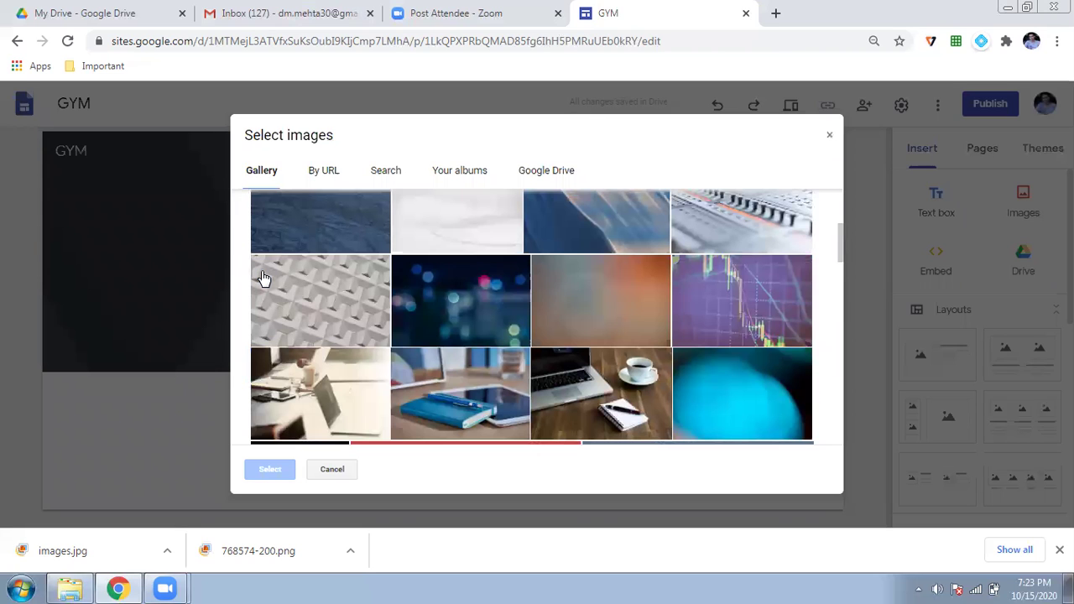
left_click(452, 406)
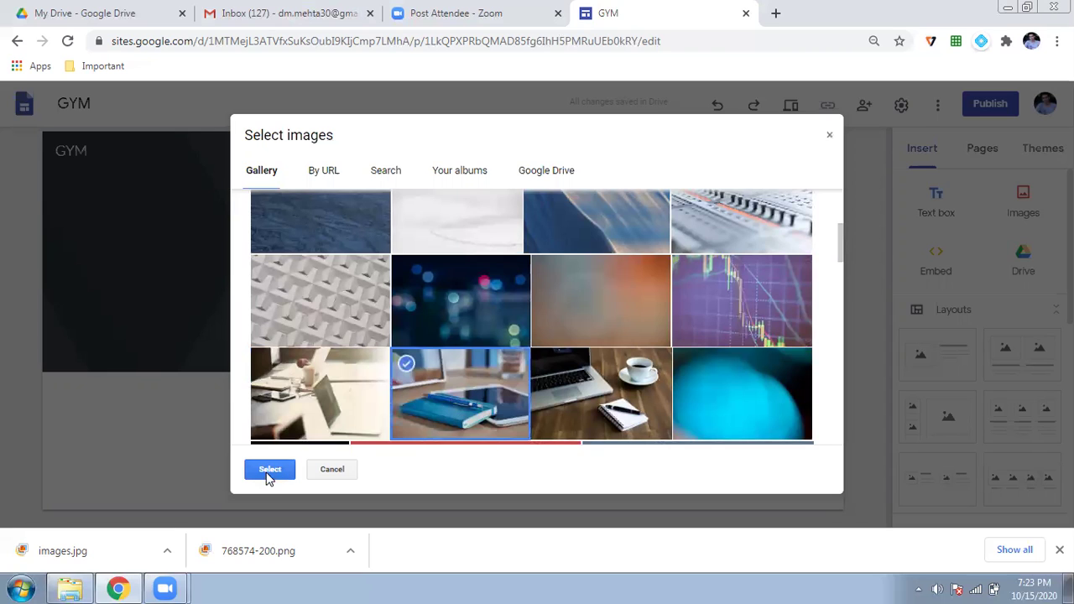
left_click(268, 473)
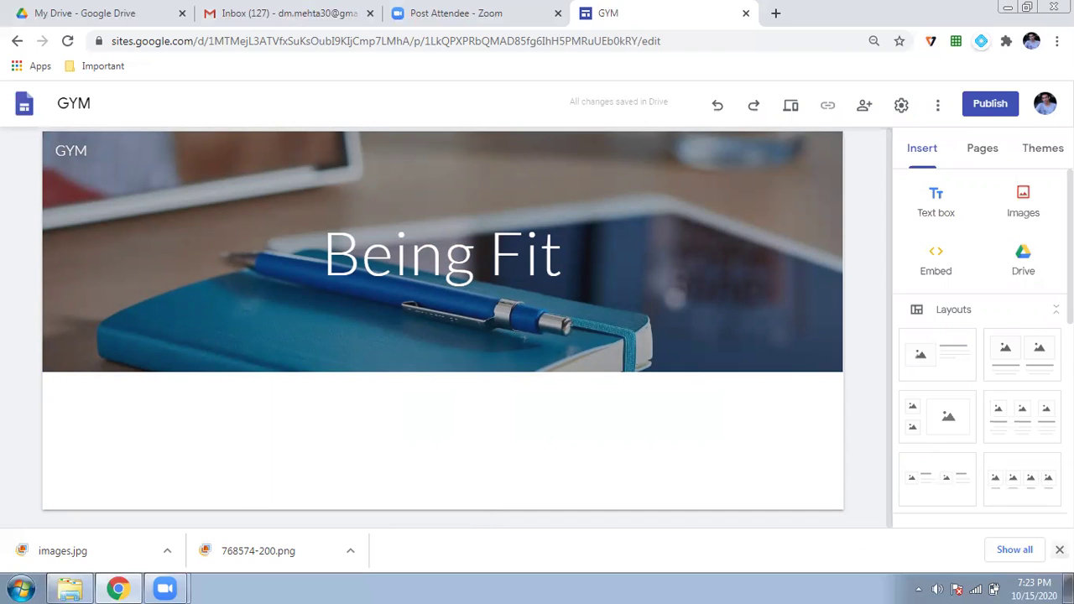
Step: Close the downloads bar and add a text box below the header reading "This is my first site and i welcome you all to see this site"
left_click(1059, 549)
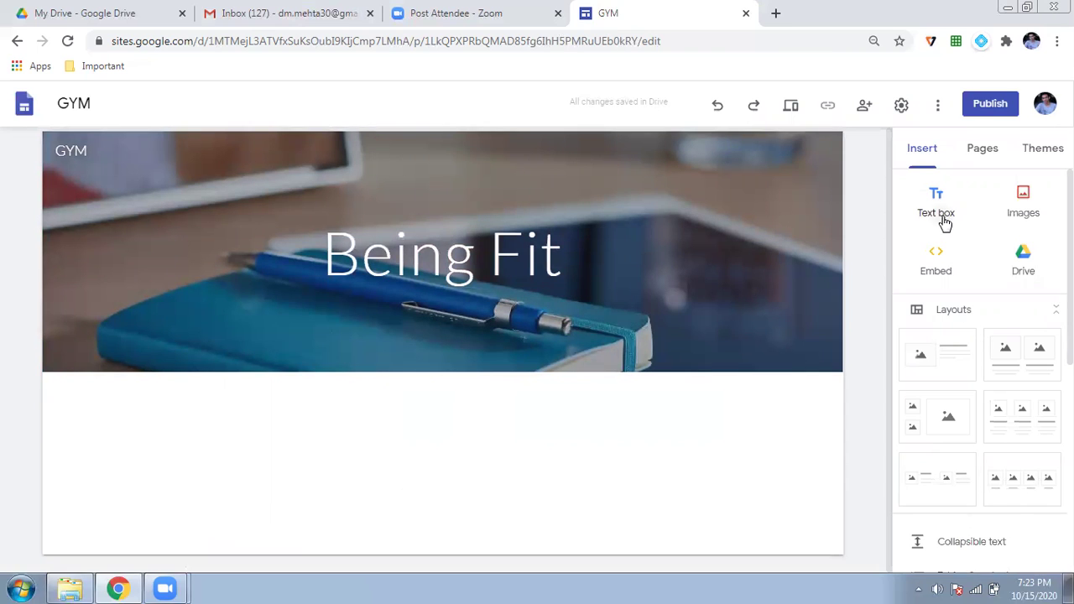
left_click(945, 220)
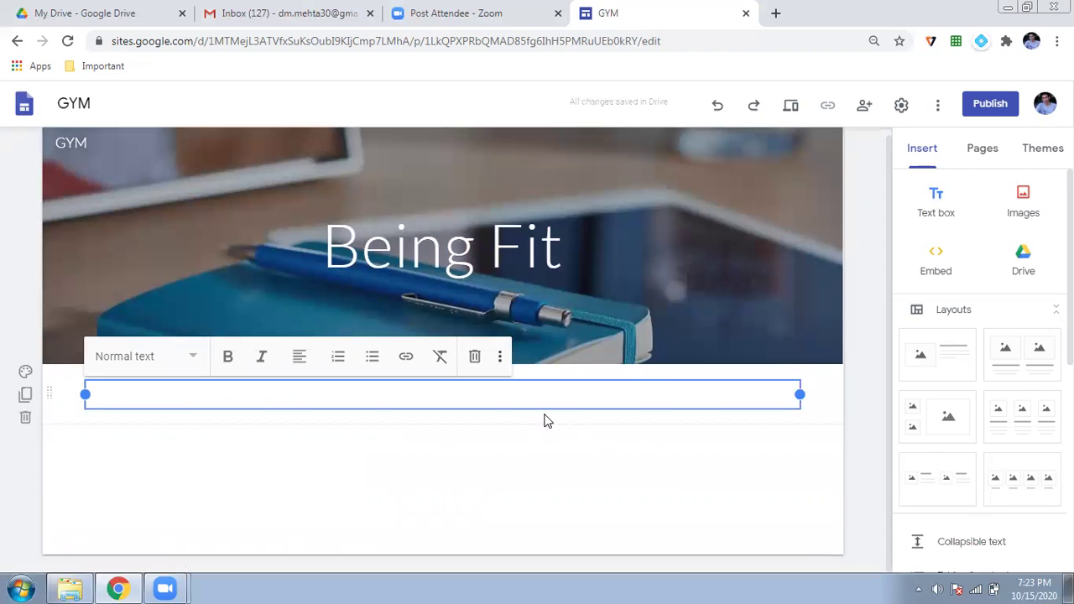
type("This")
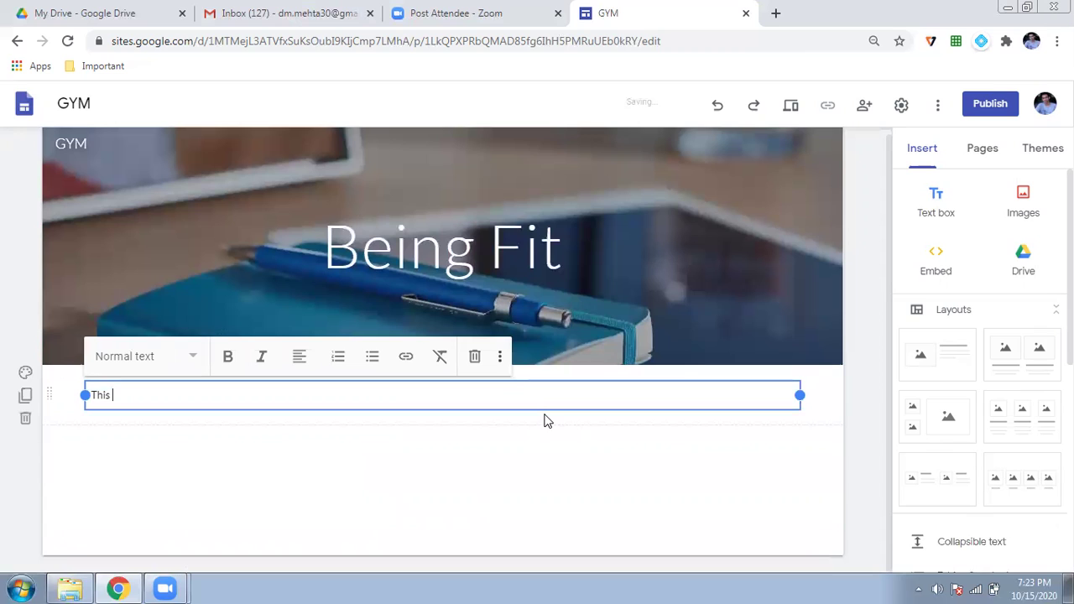
type(" is my fi")
type("rst s")
type("ite a")
type("nd ")
type("i we")
type("clom")
key("BackSpace")
key("BackSpace")
key("BackSpace")
key("BackSpace")
type("lcome you")
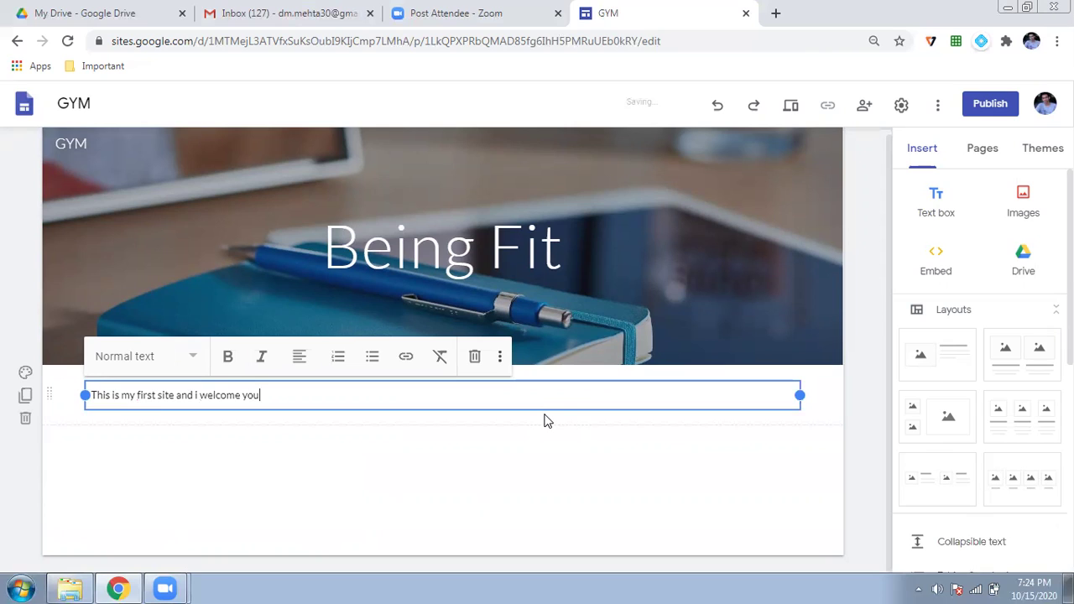
type(" all to see this site")
Step: Add a second text box below the first one reading "Please look this site"
left_click(934, 223)
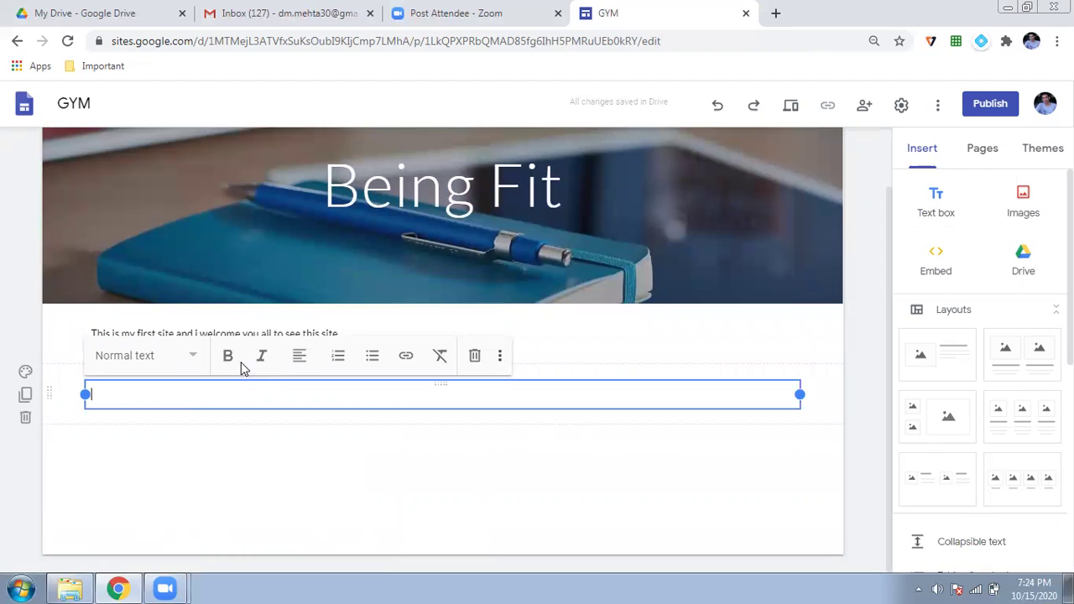
type("Please l")
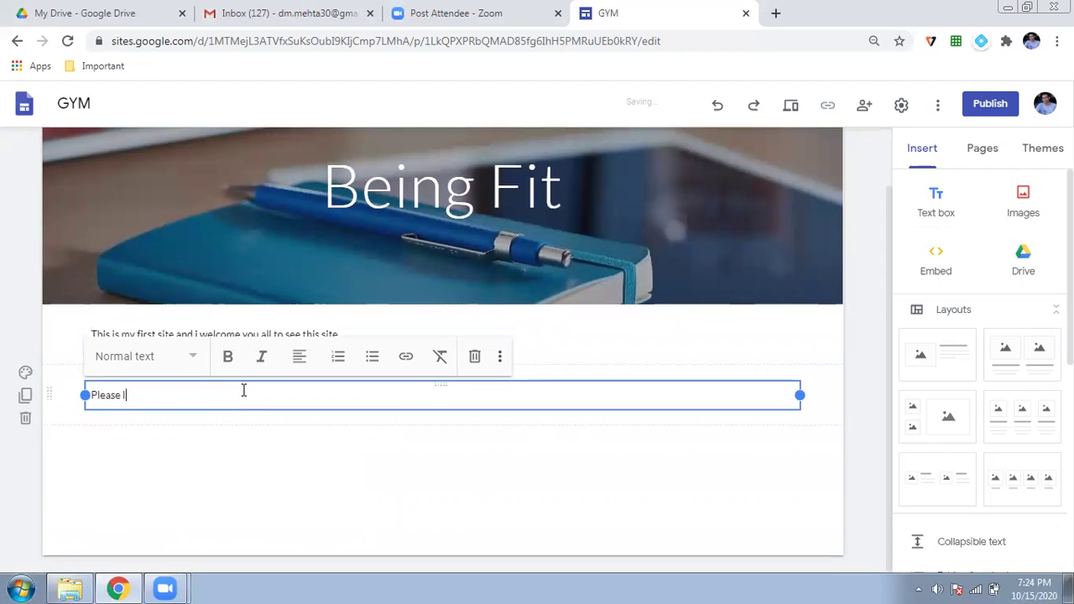
type("ook this site")
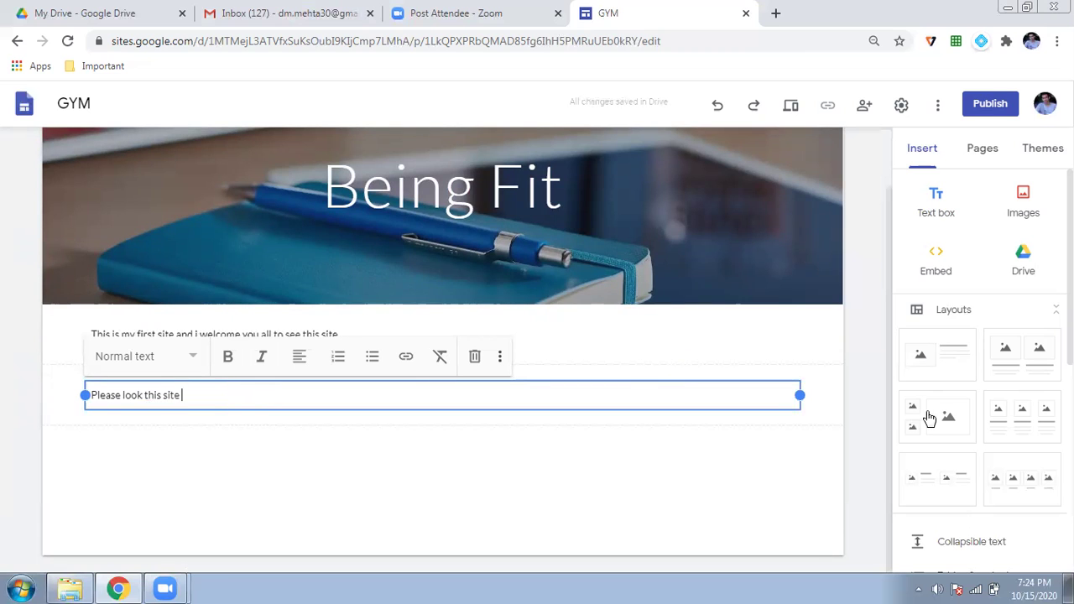
Step: Insert the layout with one image beside text and enter "This the my Gym address" as its title
left_click(948, 367)
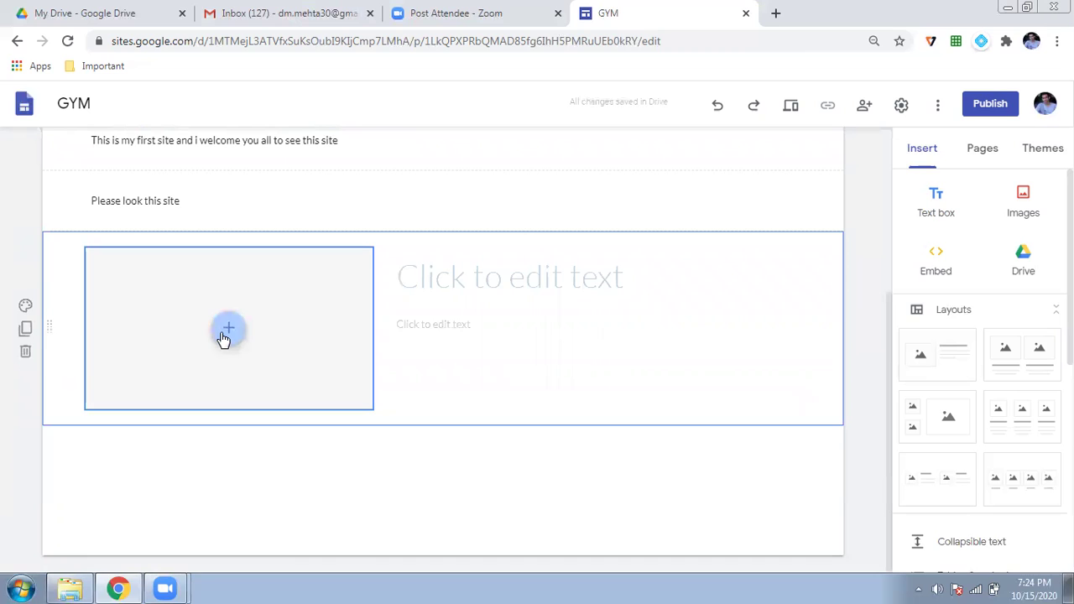
left_click(440, 293)
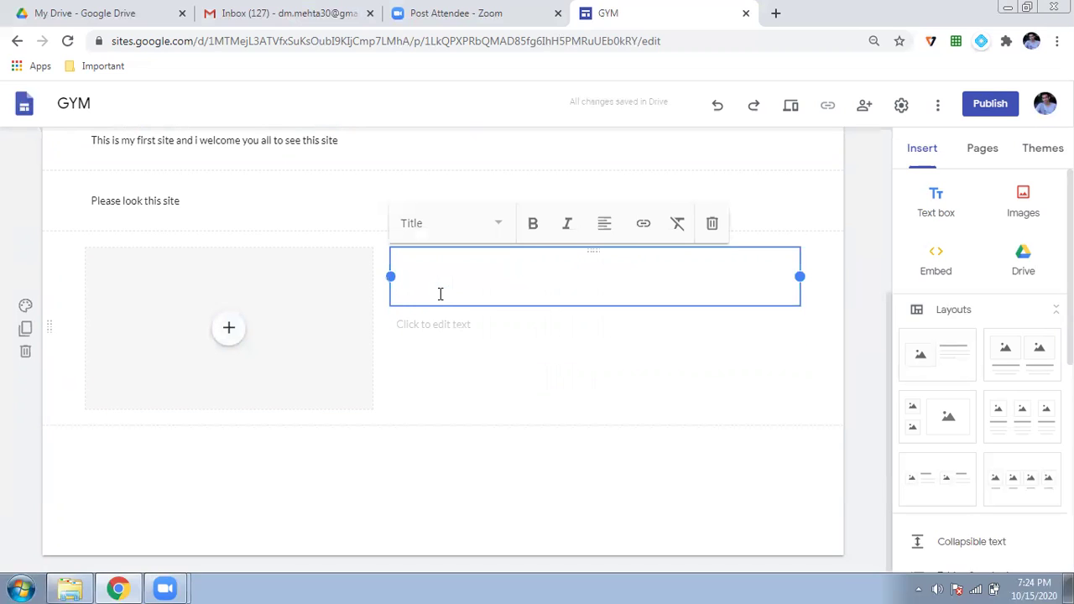
type("This the ")
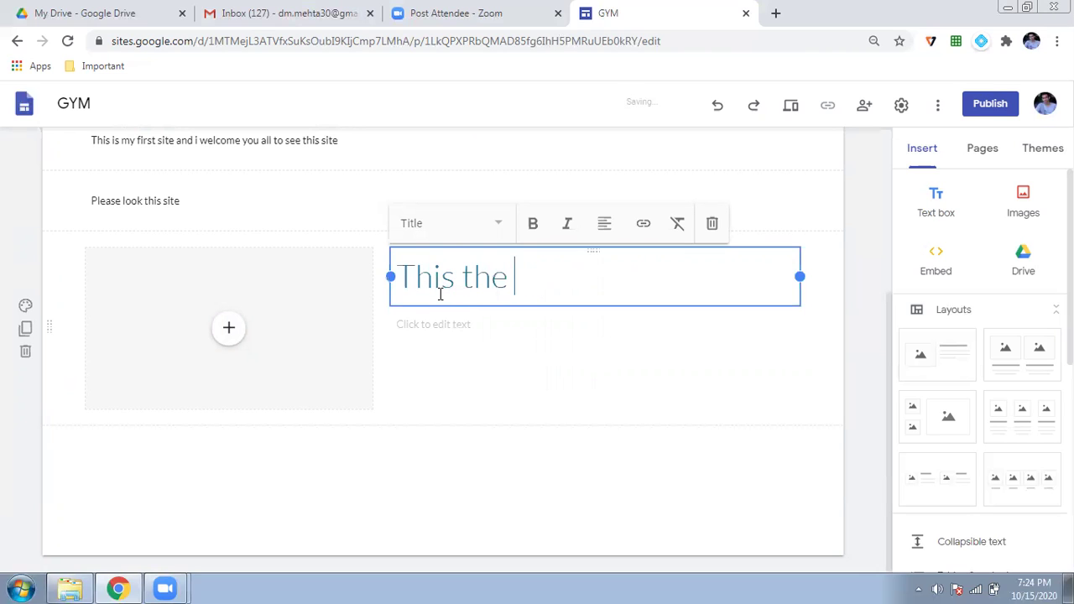
type("my Gym")
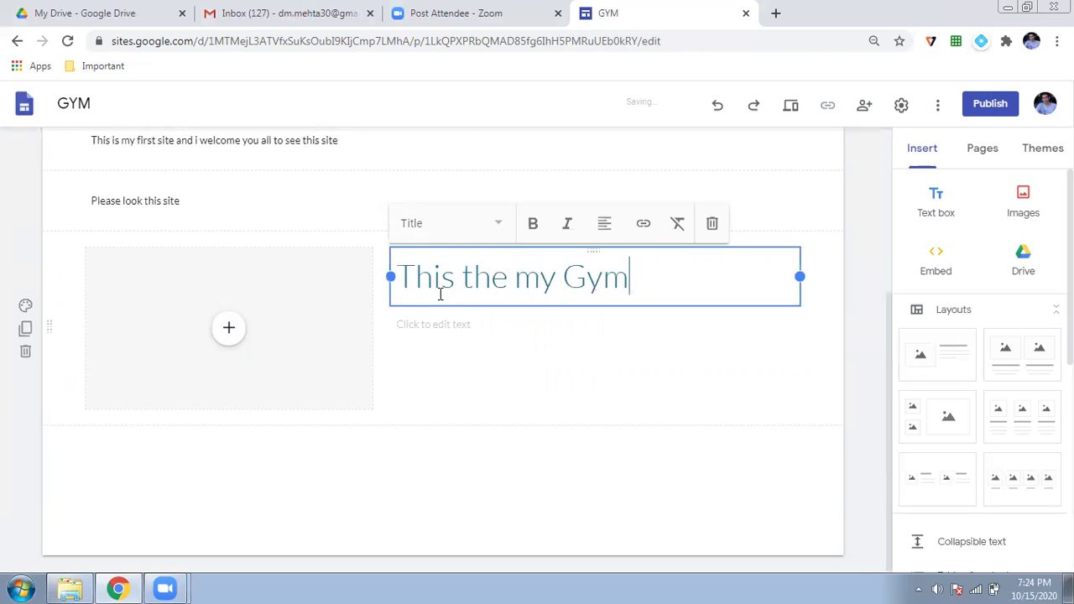
type(" address")
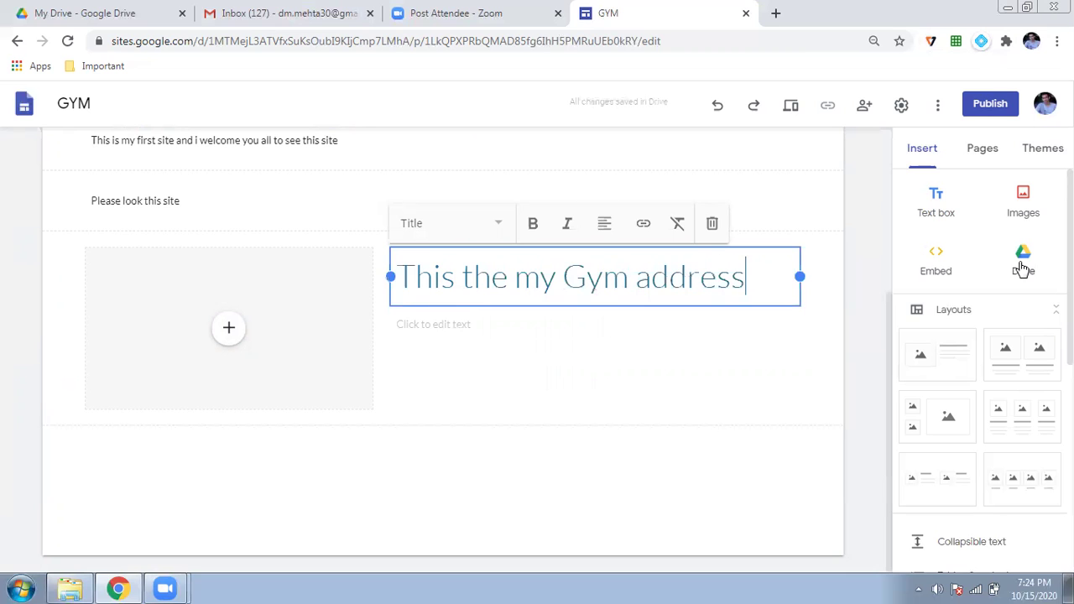
scroll(1022, 268, "down", 5)
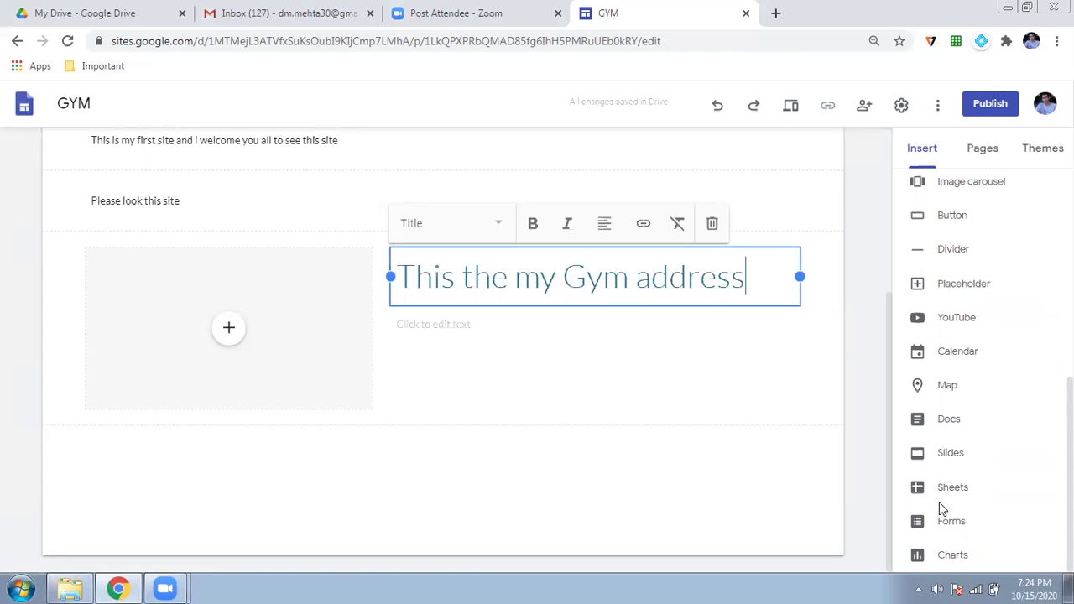
left_click(734, 424)
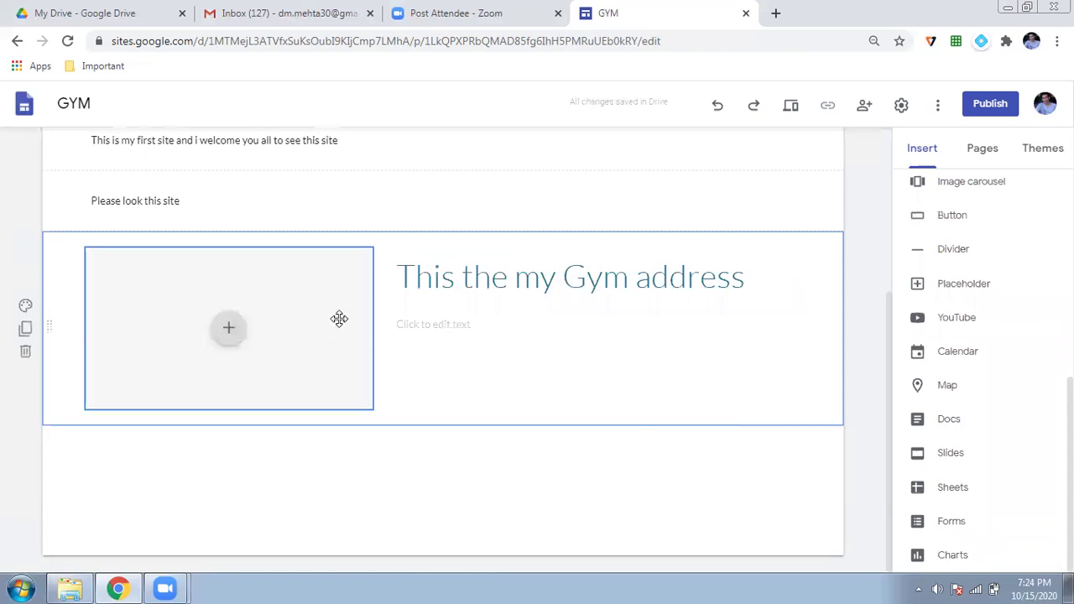
Step: Fill the layout's image placeholder with 768574-200.png from the GYM folder in Drive and extend its height to fit the whole heart
left_click(233, 331)
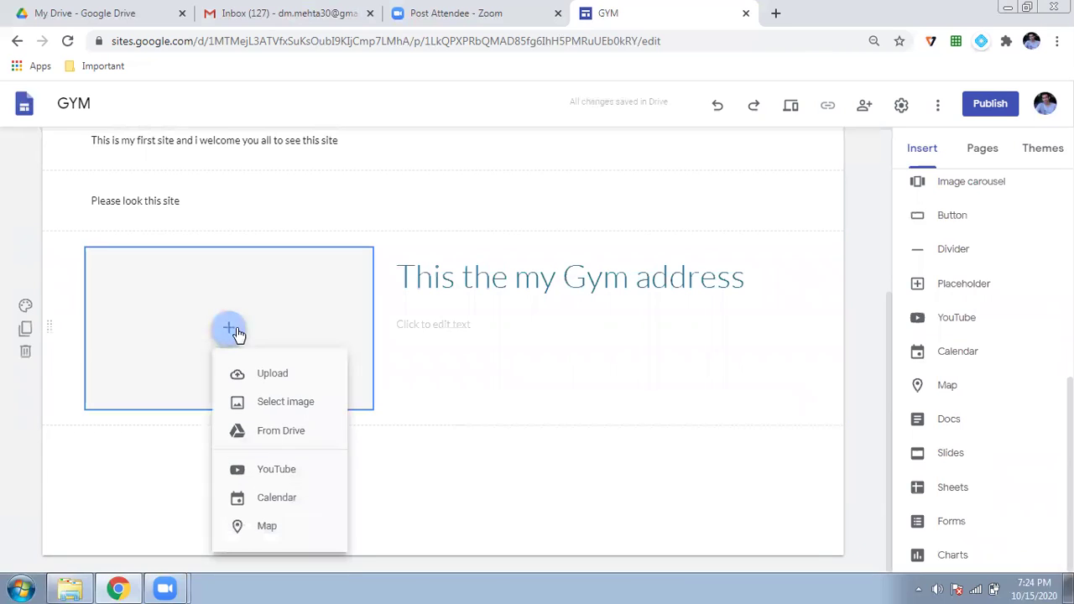
left_click(305, 432)
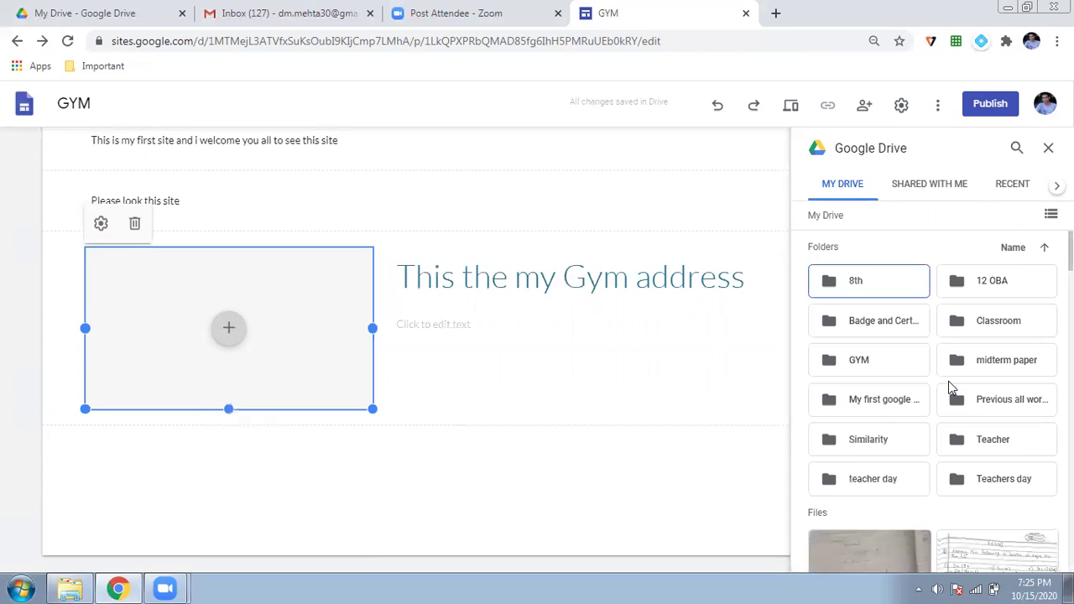
scroll(907, 346, "down", 3)
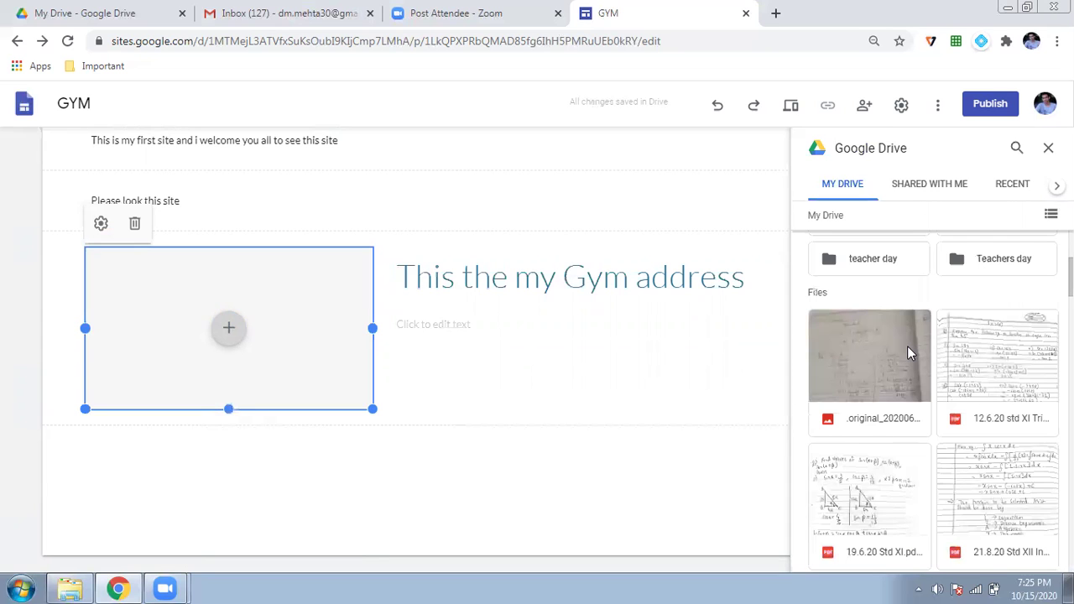
scroll(907, 346, "up", 2)
scroll(906, 359, "up", 1)
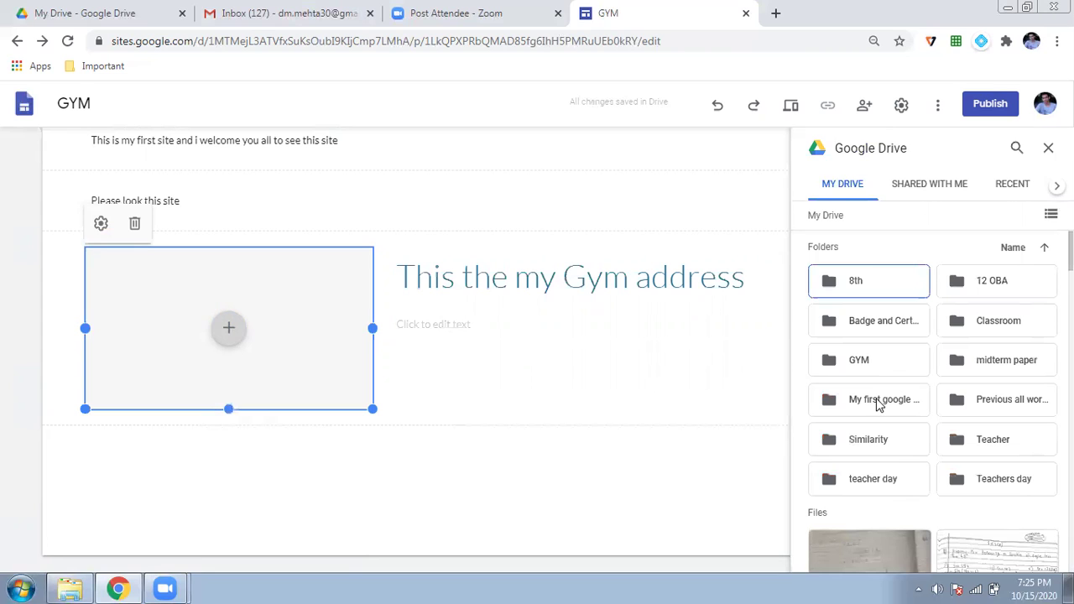
double_click(876, 359)
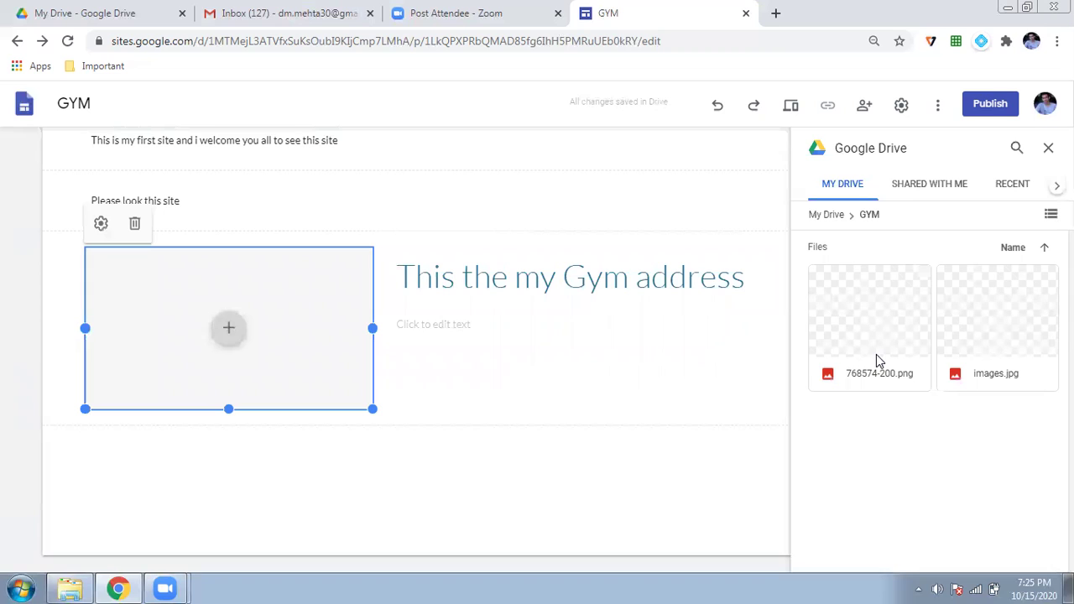
left_click(874, 332)
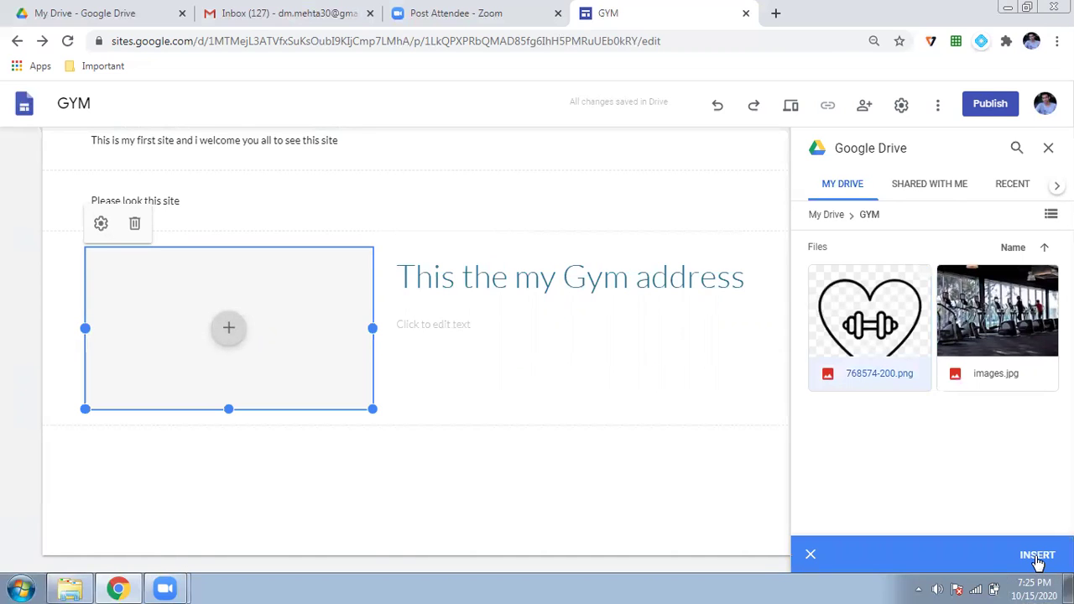
left_click(1038, 555)
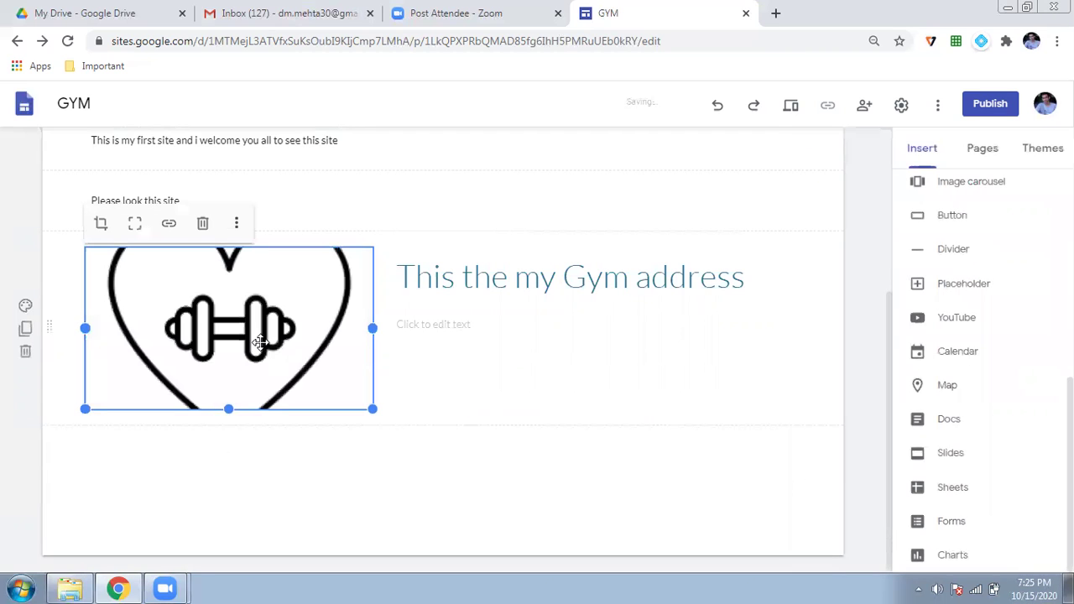
left_click_drag(229, 409, 233, 493)
left_click(538, 443)
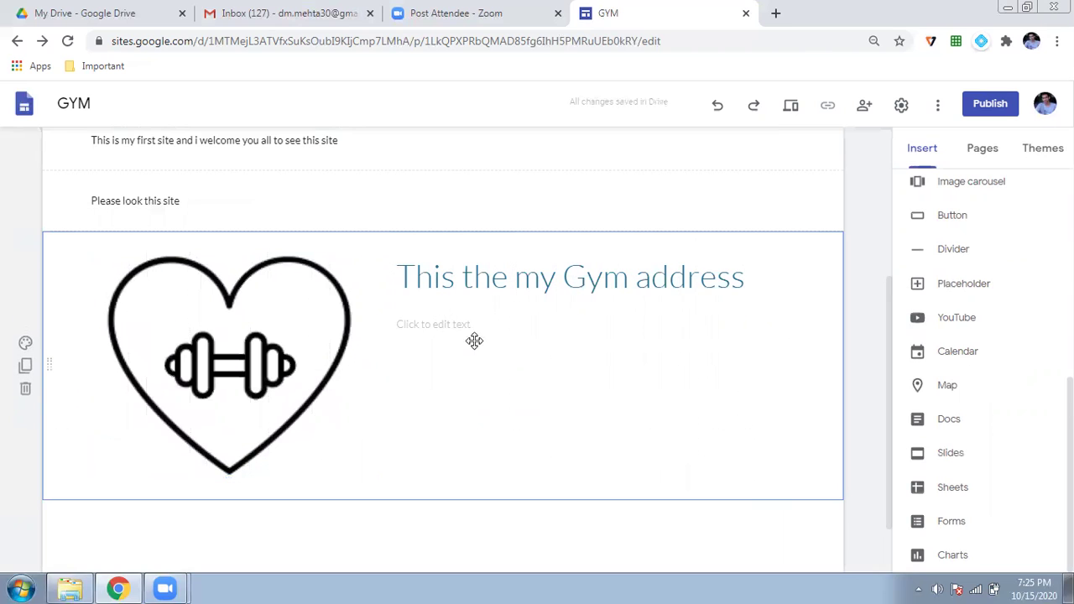
Step: Enter "This best in gym in the town." as the body text under the gym address title
left_click(464, 324)
type("Th")
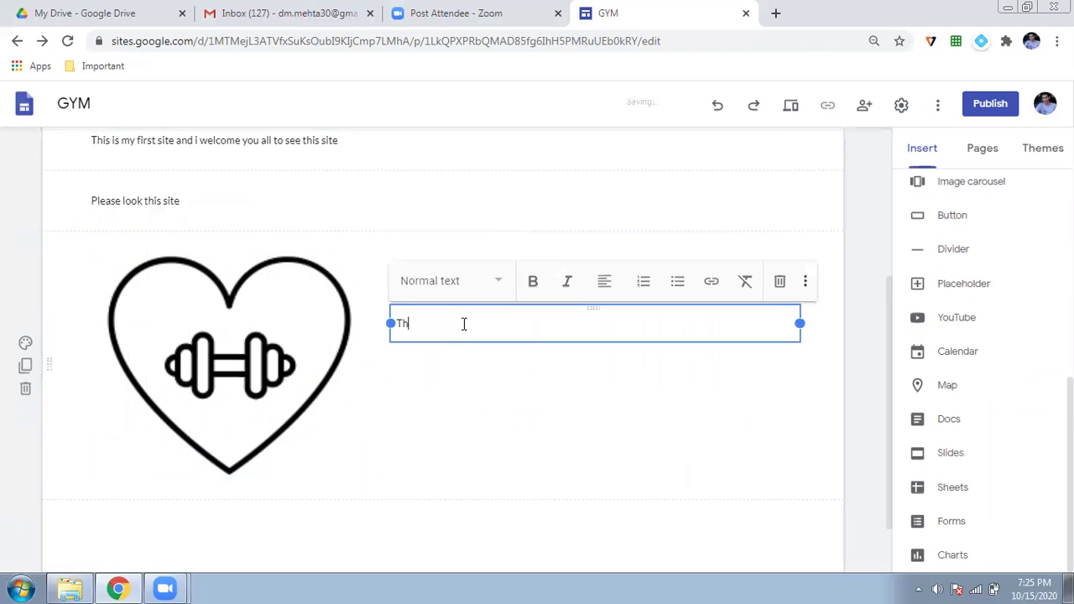
type("is best in gym in the towm")
key("BackSpace")
type("n.")
left_click(470, 402)
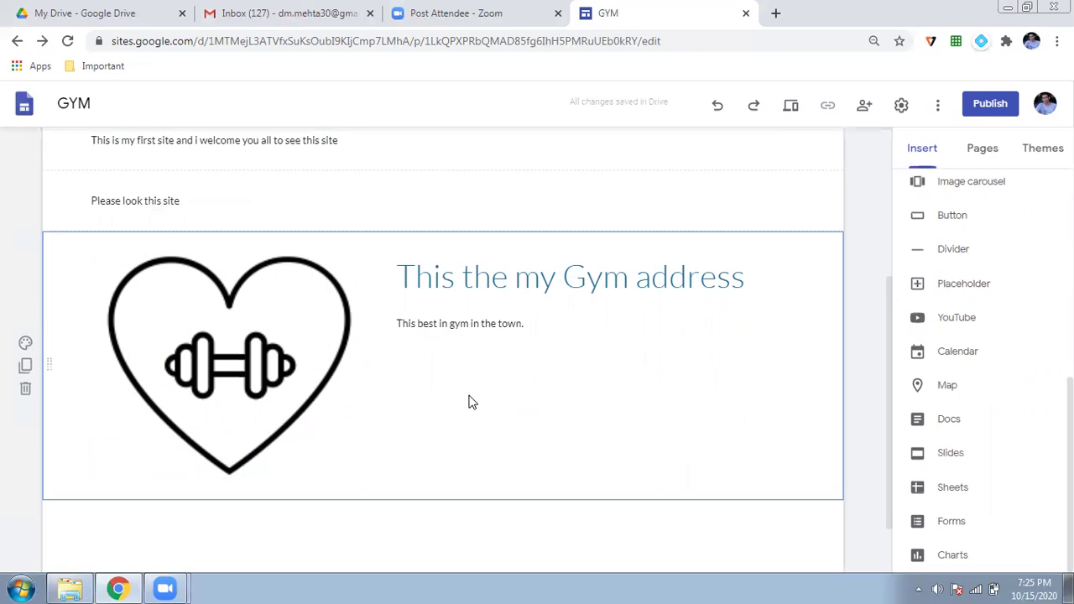
Step: Add a new page named "My gym detail" and test the site navigation by opening Home and returning to the new page
scroll(470, 401, "up", 3)
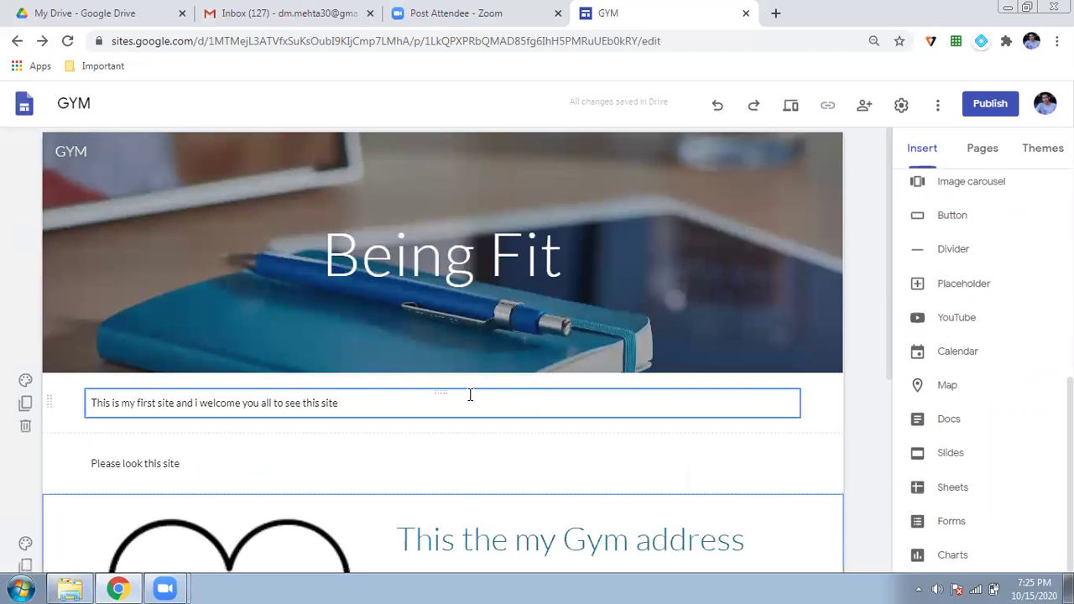
scroll(470, 395, "down", 3)
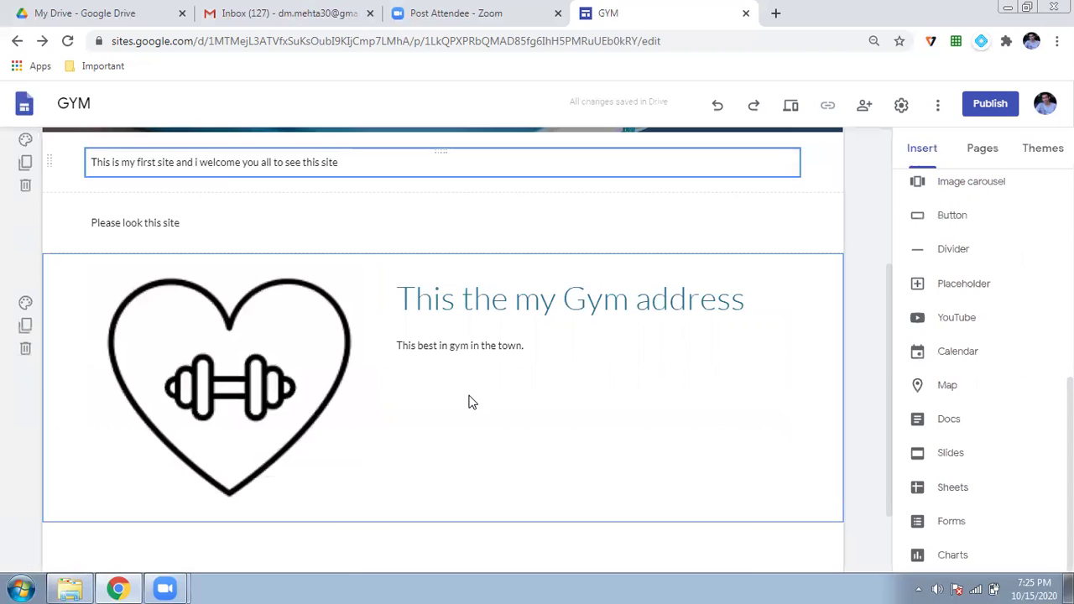
scroll(470, 402, "up", 3)
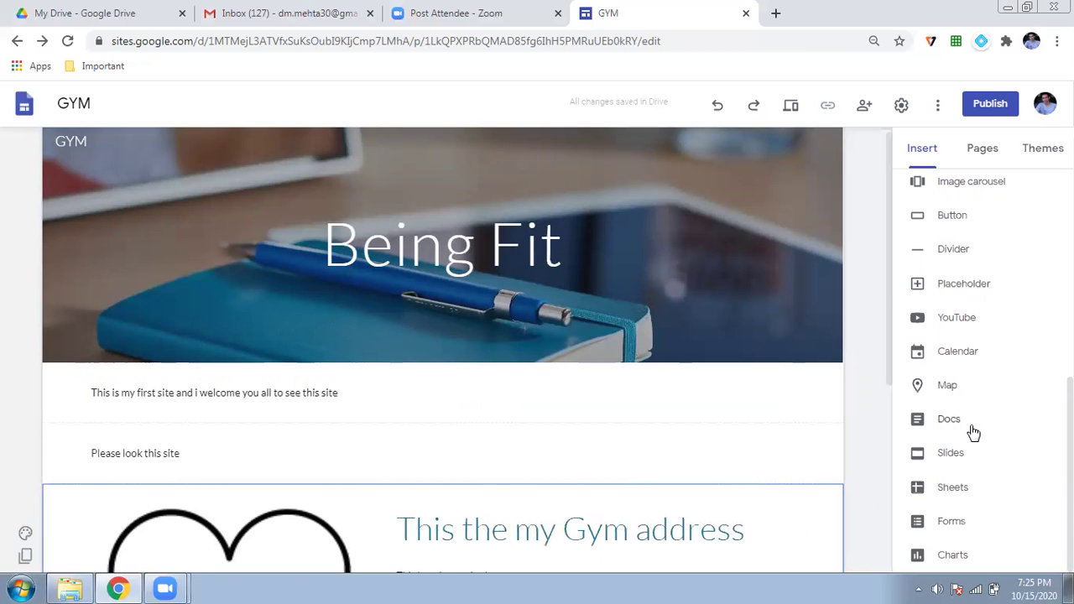
scroll(972, 431, "up", 5)
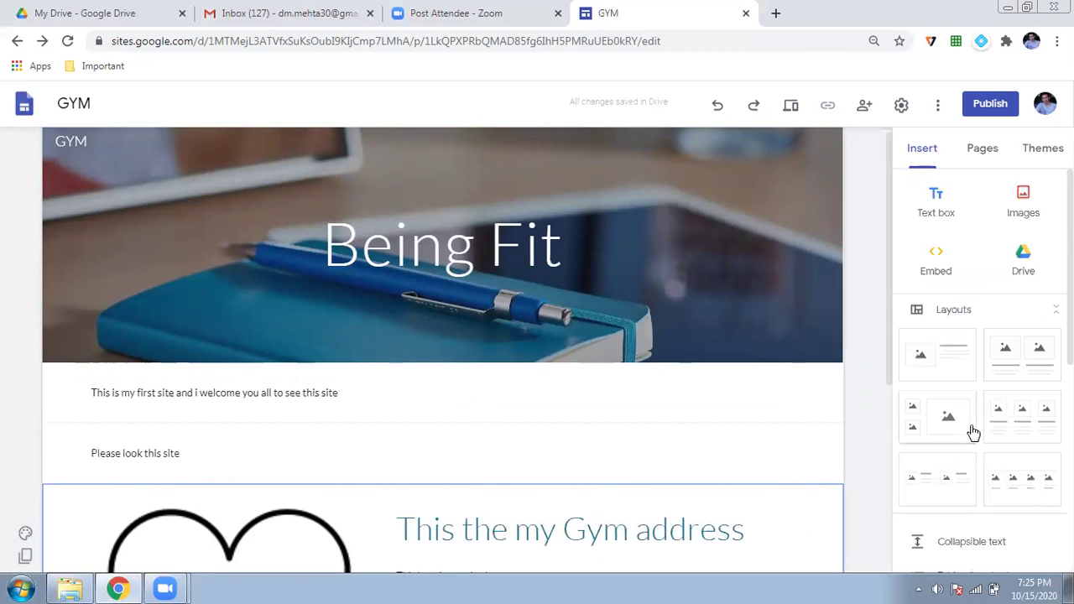
left_click(991, 167)
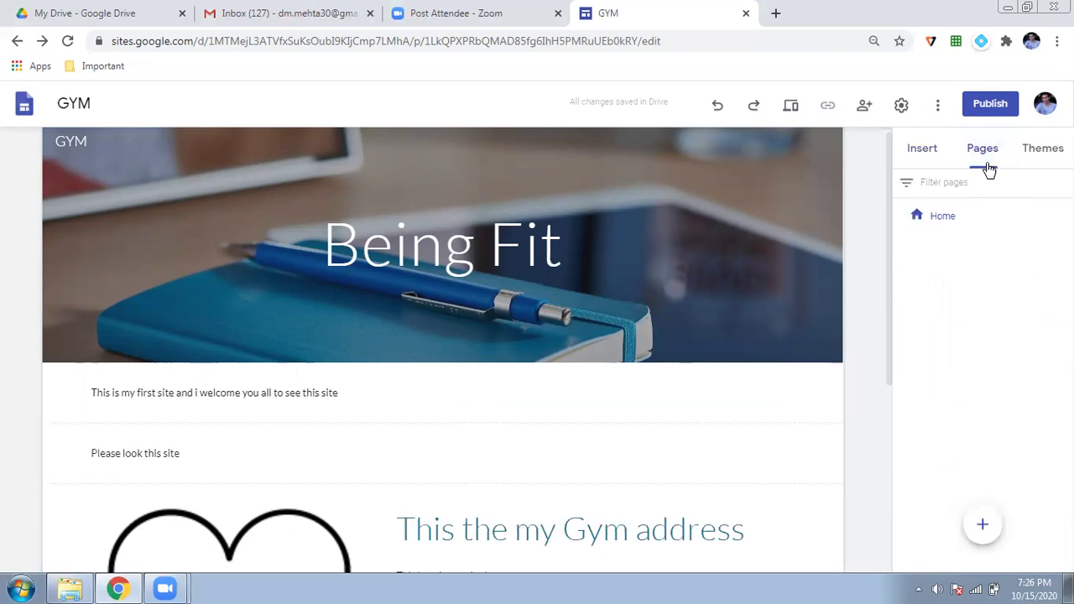
mouse_move(987, 526)
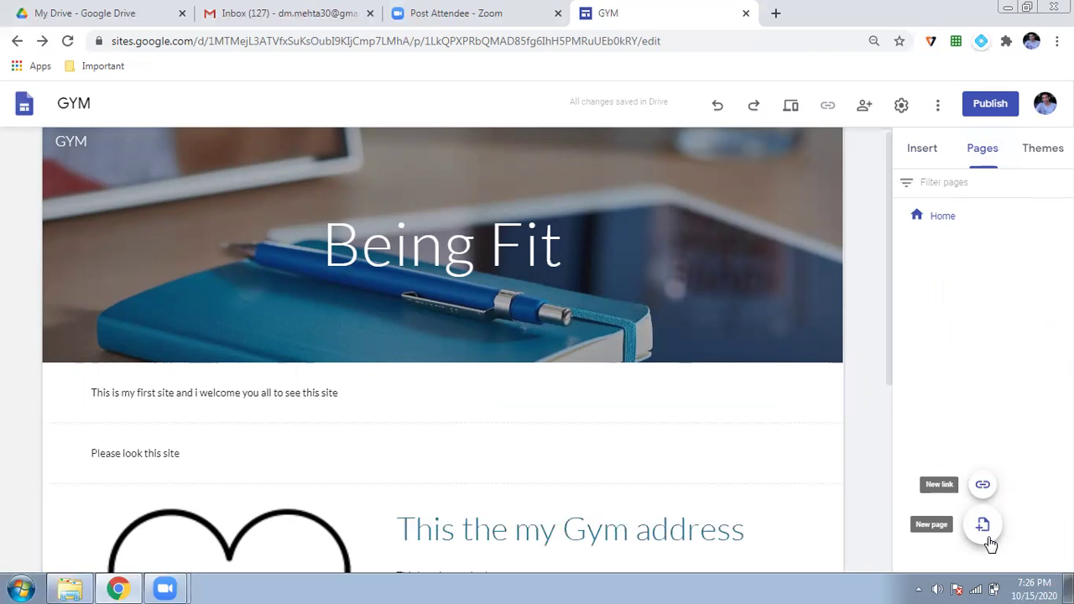
left_click(985, 531)
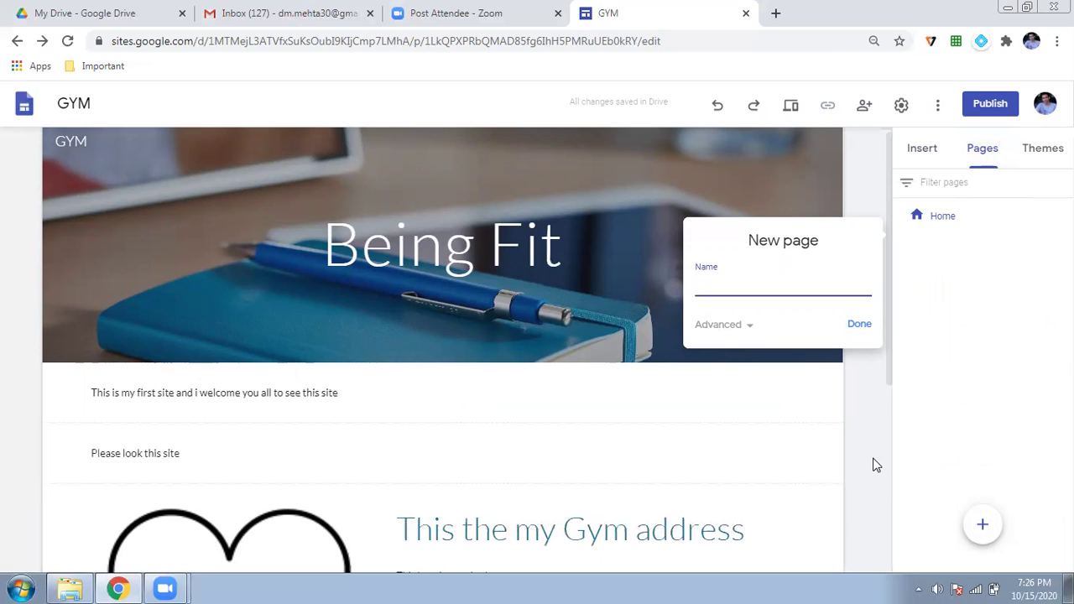
type("My gym detail")
left_click(858, 325)
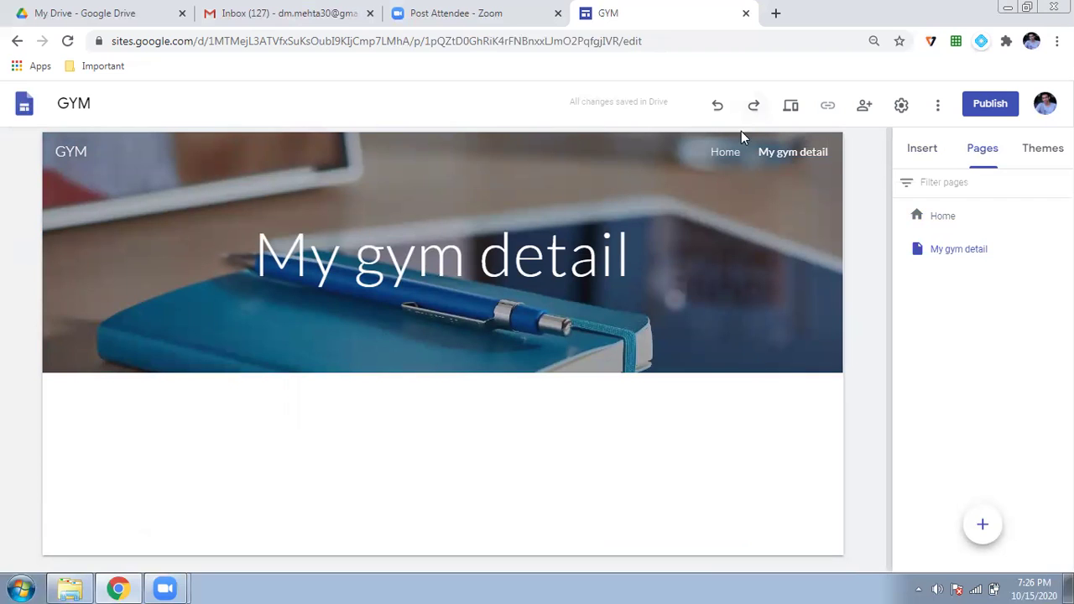
left_click(724, 156)
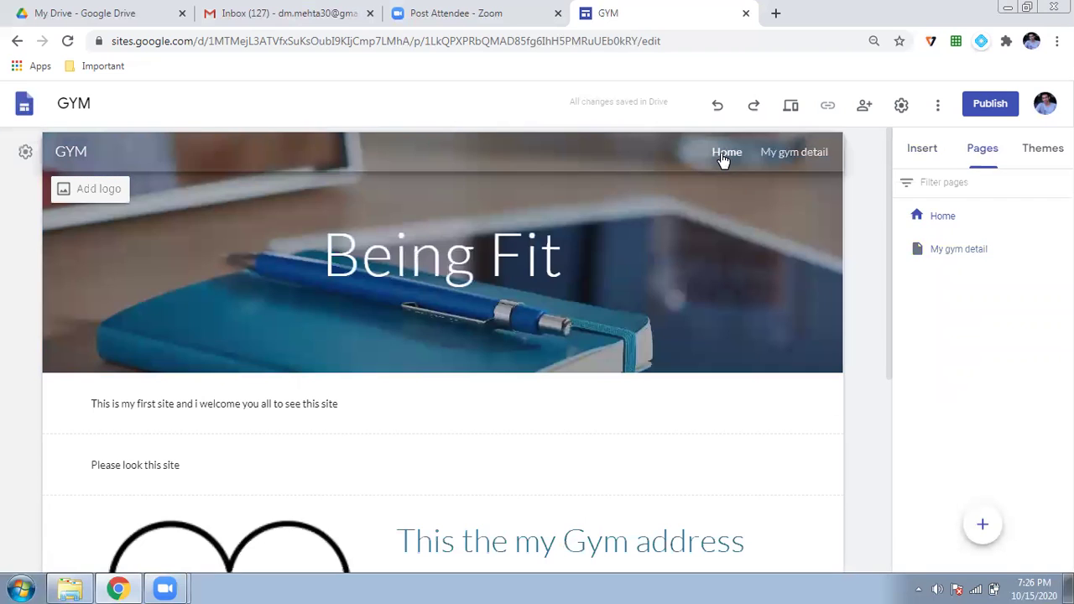
left_click(778, 159)
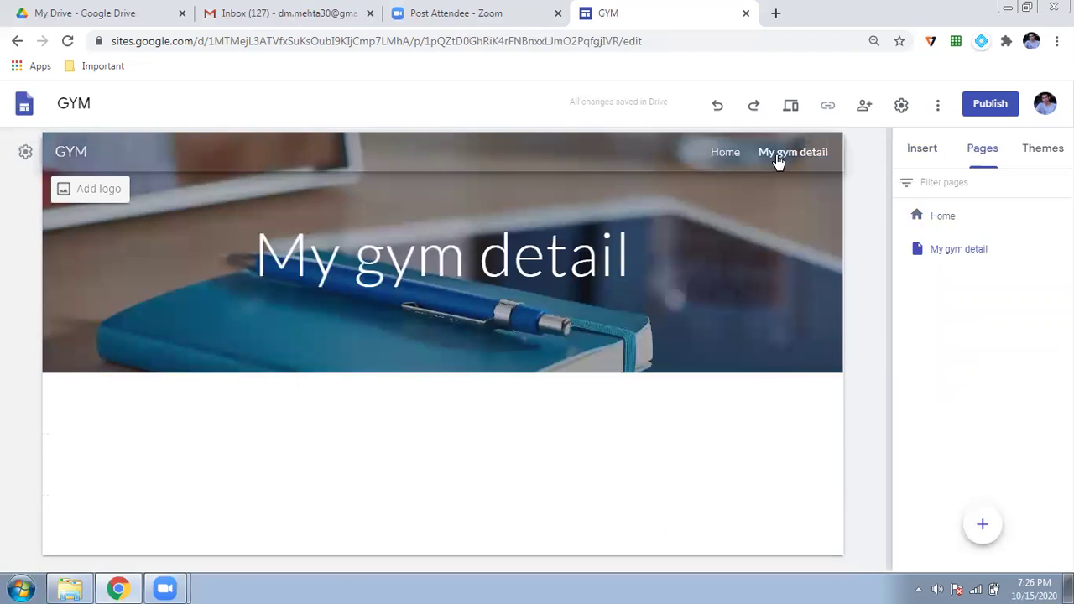
Step: Change the header image of the "My gym detail" page to images.jpg from the GYM folder in Drive
mouse_move(450, 336)
left_click(120, 352)
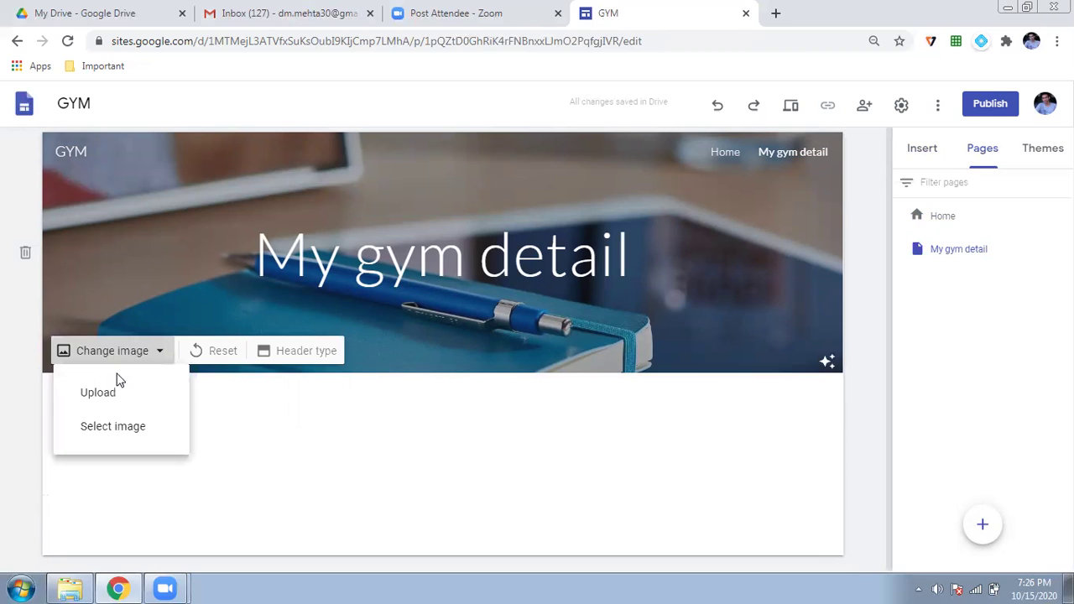
left_click(118, 430)
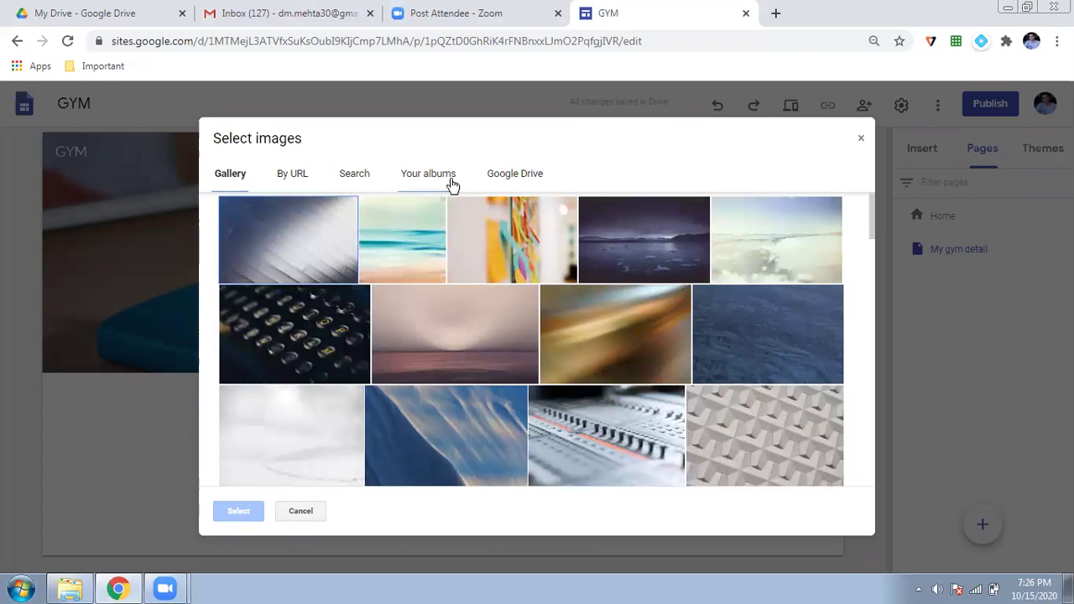
left_click(491, 188)
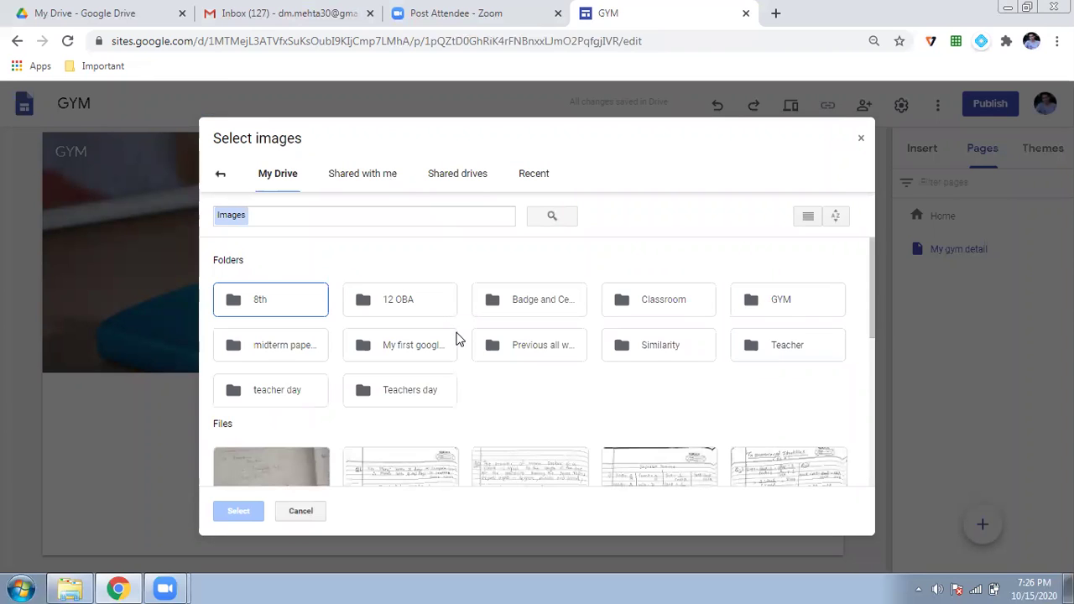
double_click(783, 302)
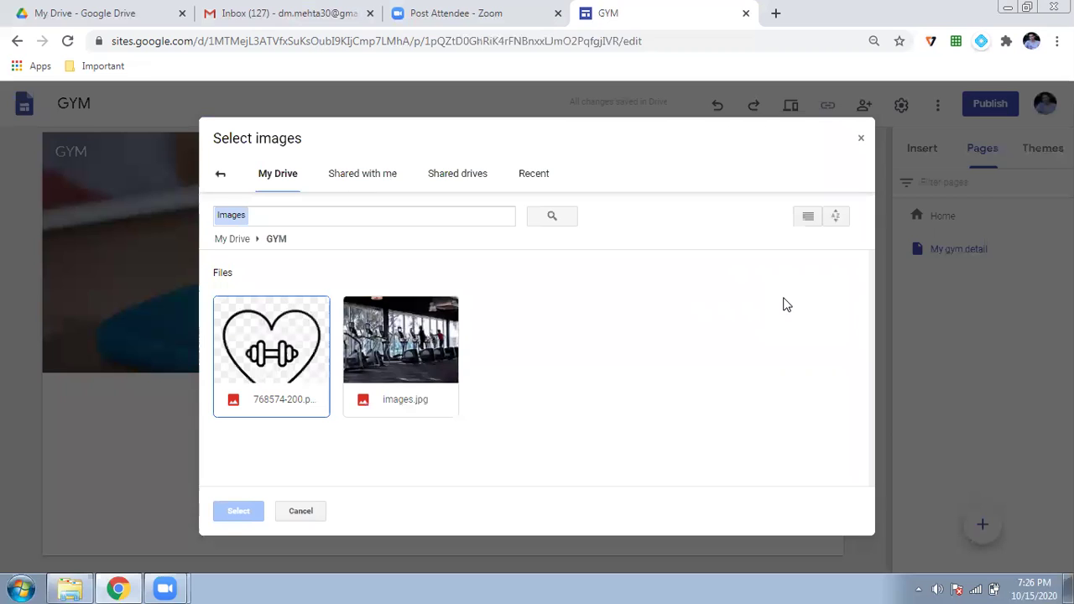
double_click(445, 394)
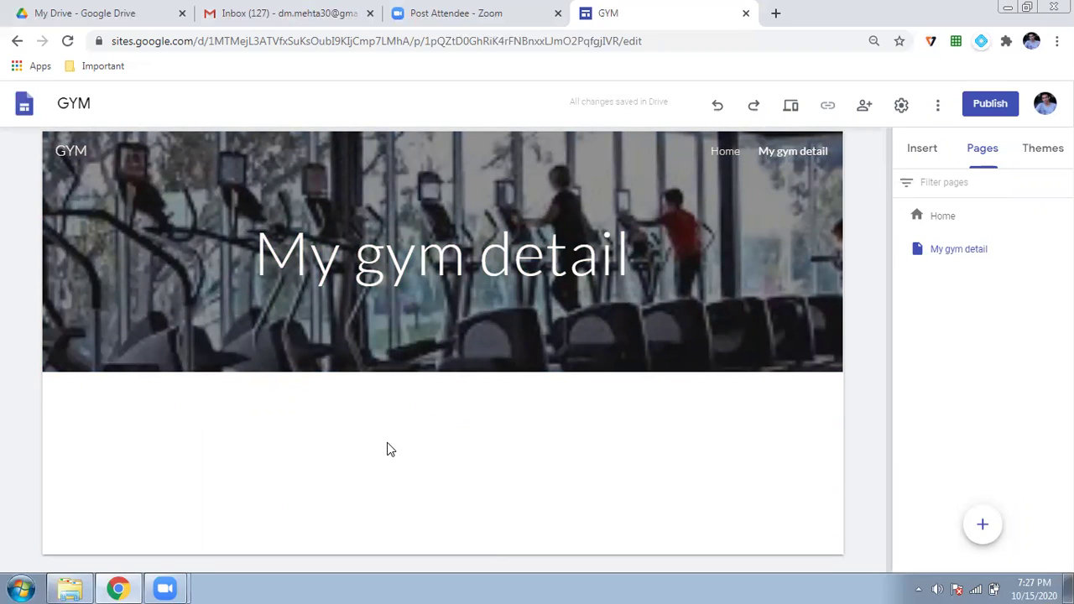
Step: Insert a text box below the header of the "My gym detail" page containing "My gym this is best"
left_click(926, 158)
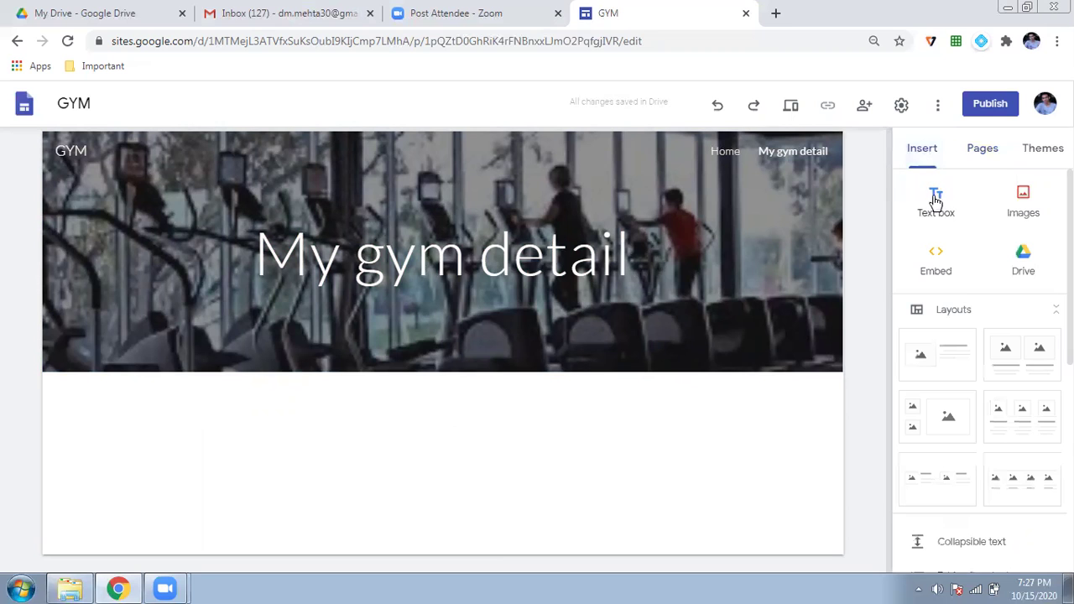
left_click(935, 203)
type("My gym thi")
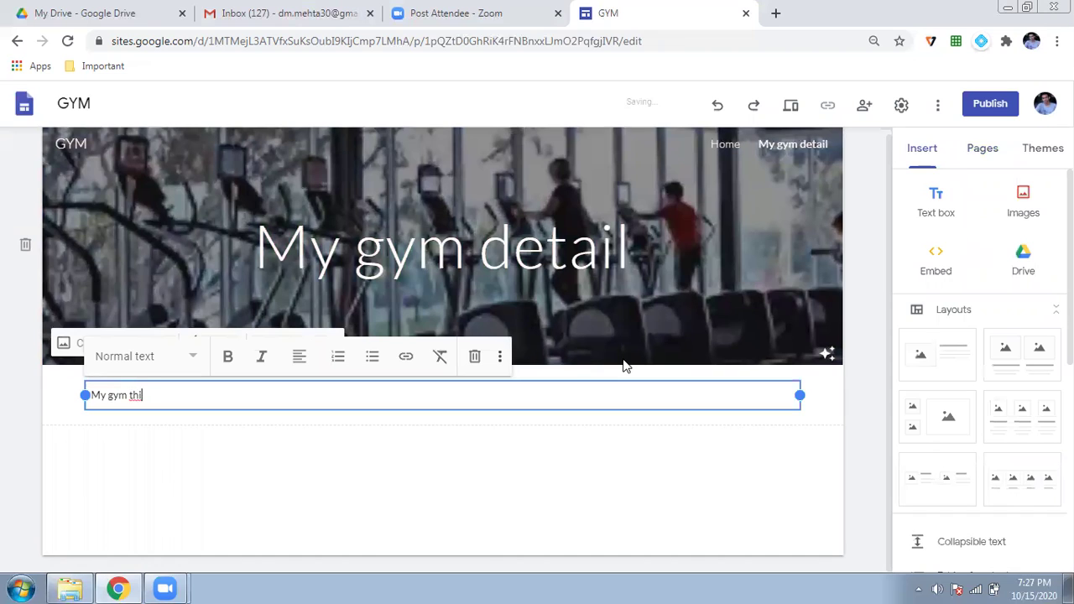
type("s e")
type("is best")
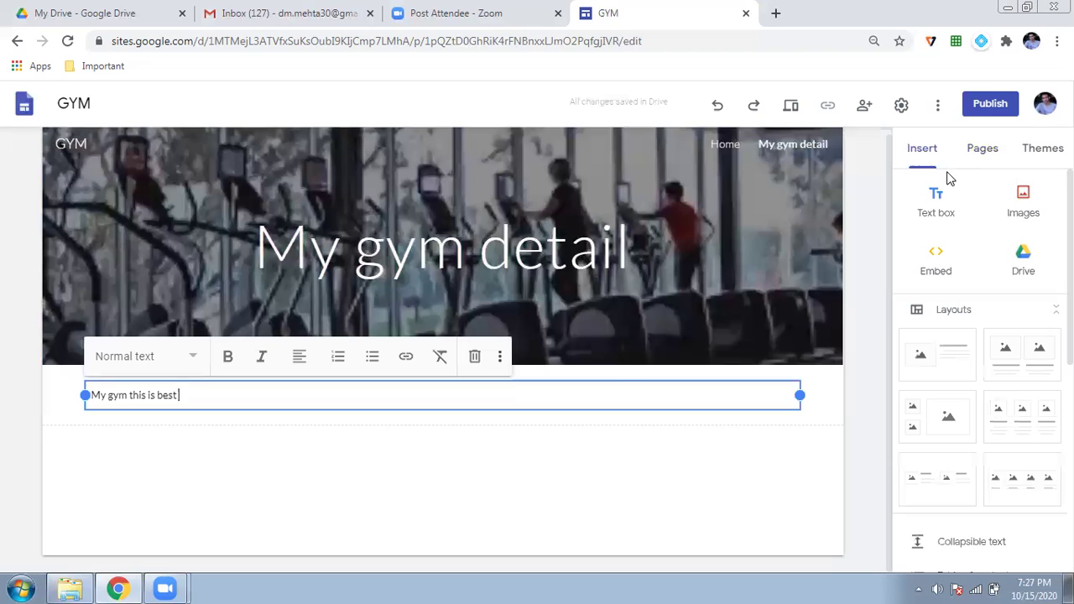
Step: Insert a second, empty text box below the "My gym this is best" text
left_click(975, 168)
left_click(928, 156)
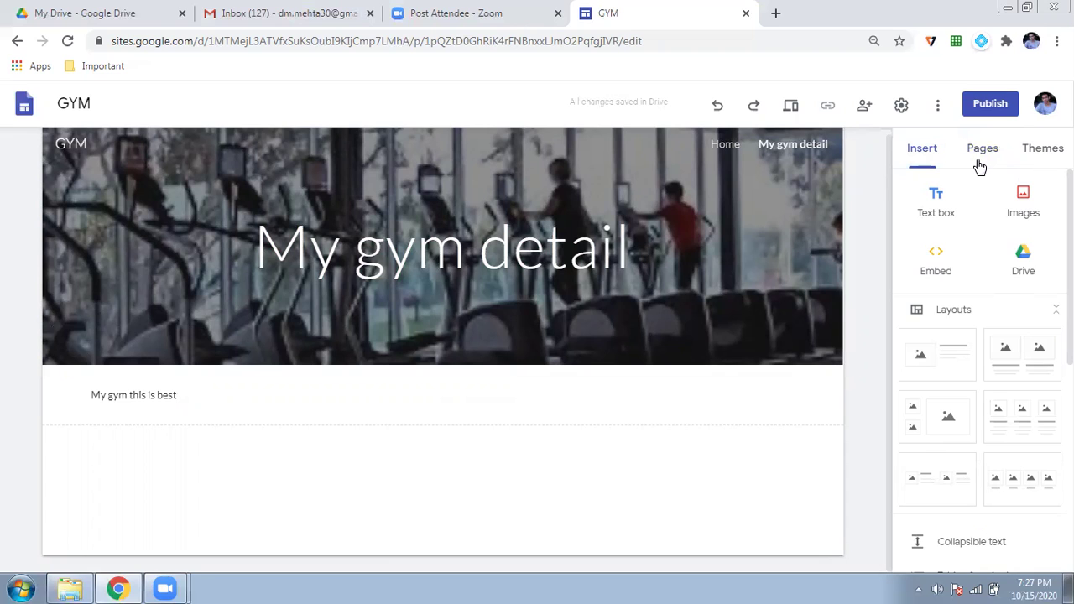
left_click(939, 223)
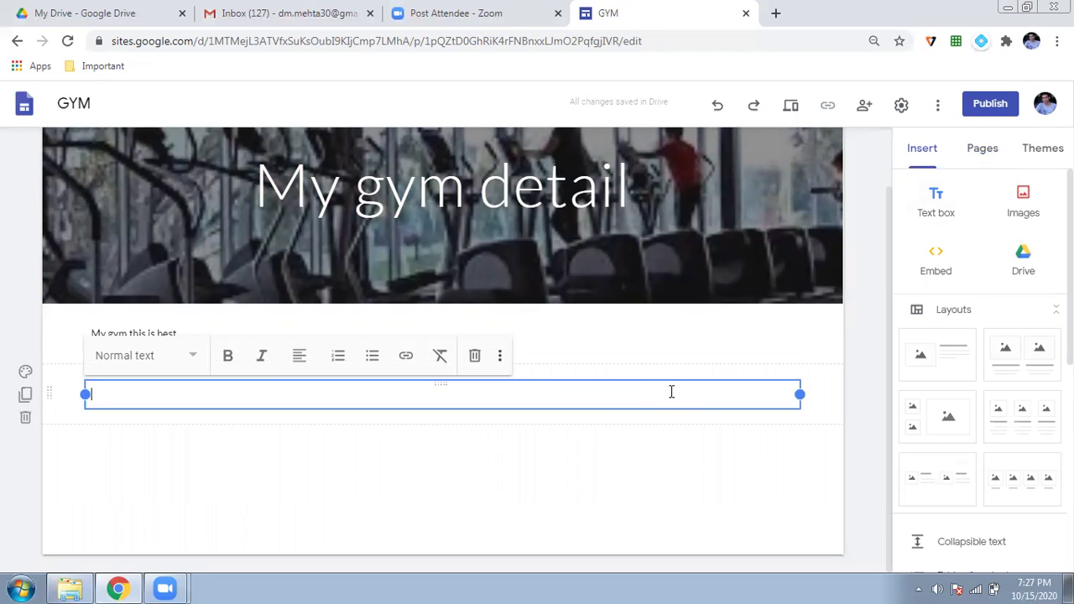
Step: Search Google for "what is a gym" in a new browser tab
left_click(777, 13)
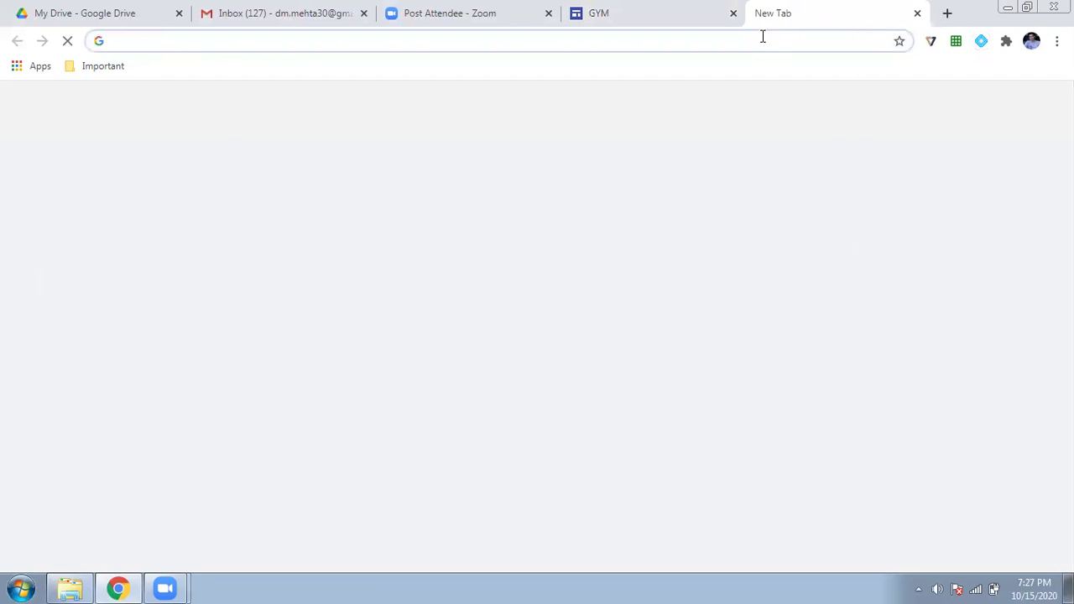
type("gym ")
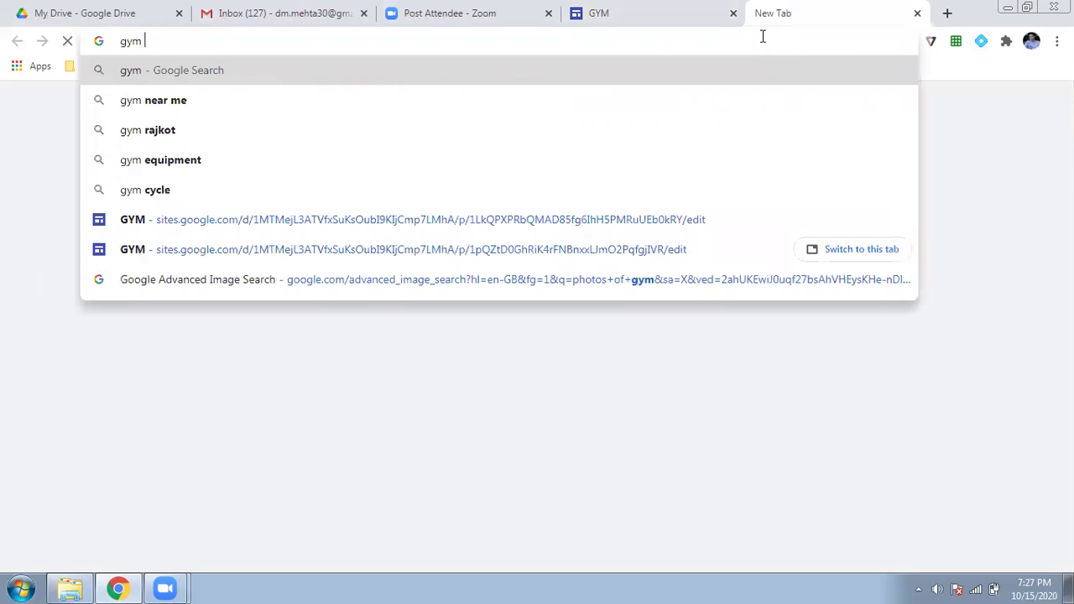
type("d")
key("BackSpace")
key("BackSpace")
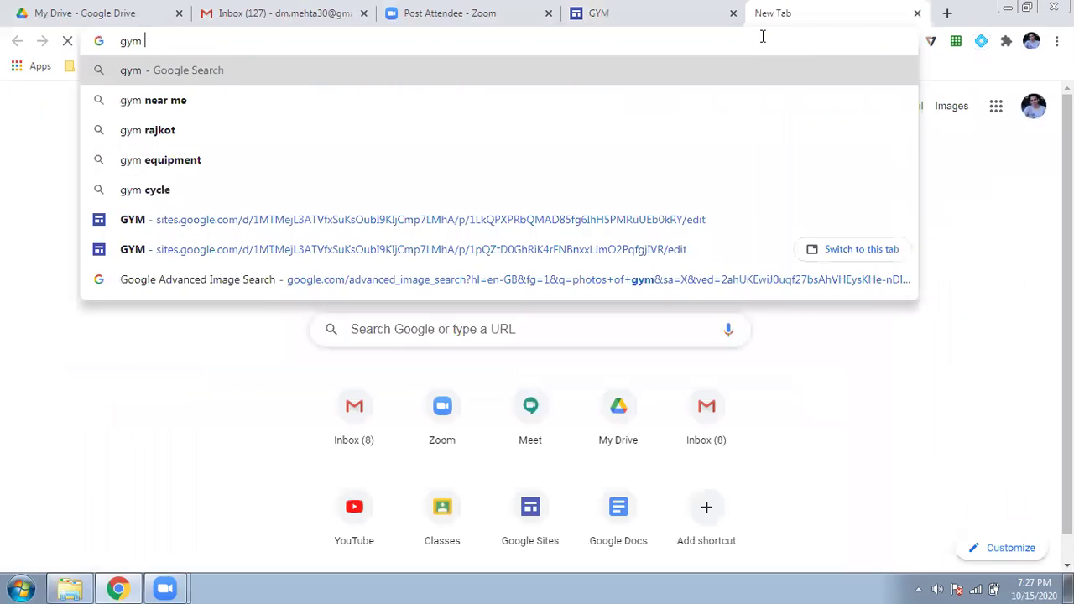
key("BackSpace")
key("BackSpace")
key("BackSpace")
type("what ")
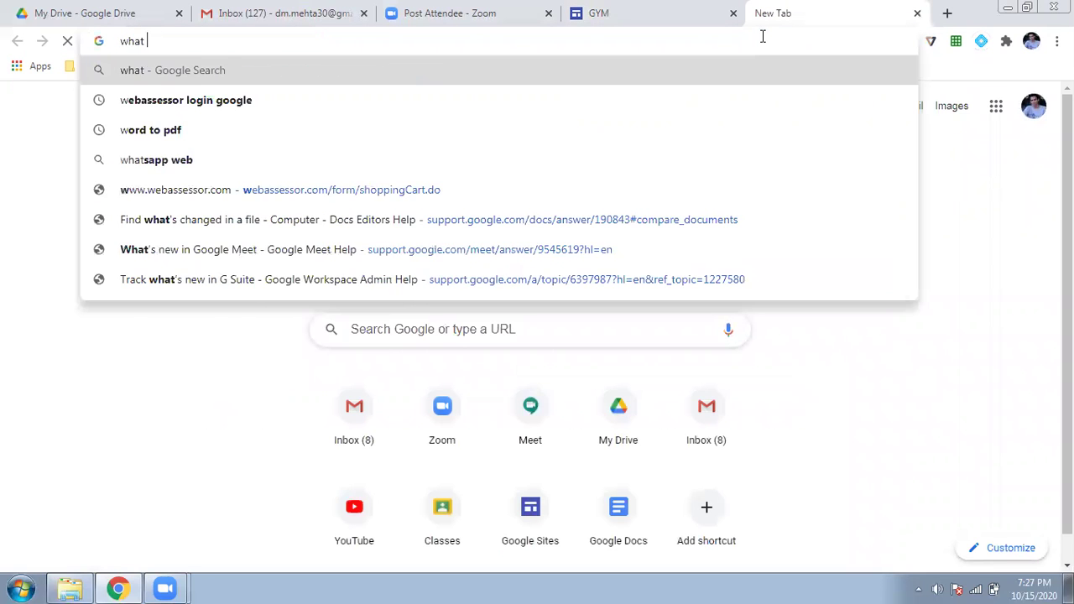
type("is a gym")
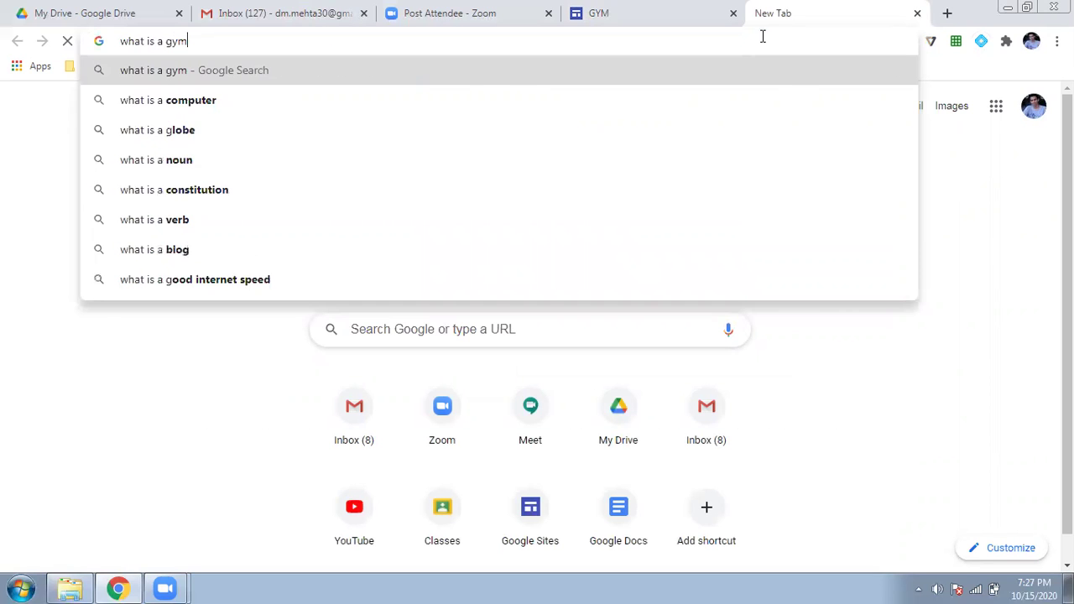
key("Return")
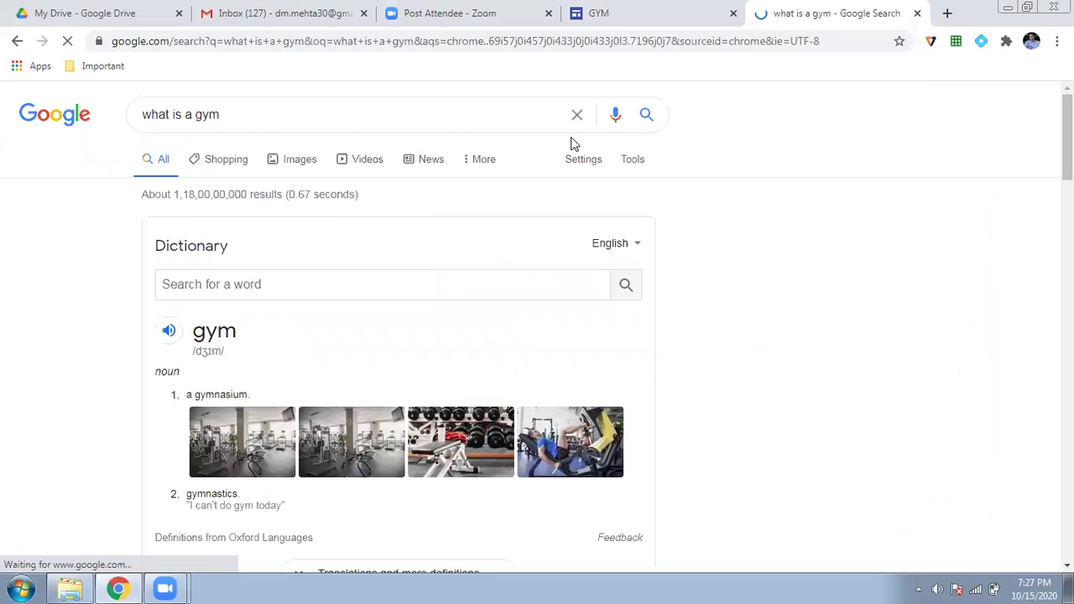
Step: Copy the introductory paragraph of Wikipedia's Gym article and paste it into the empty text box on the "My gym detail" page
scroll(571, 143, "down", 5)
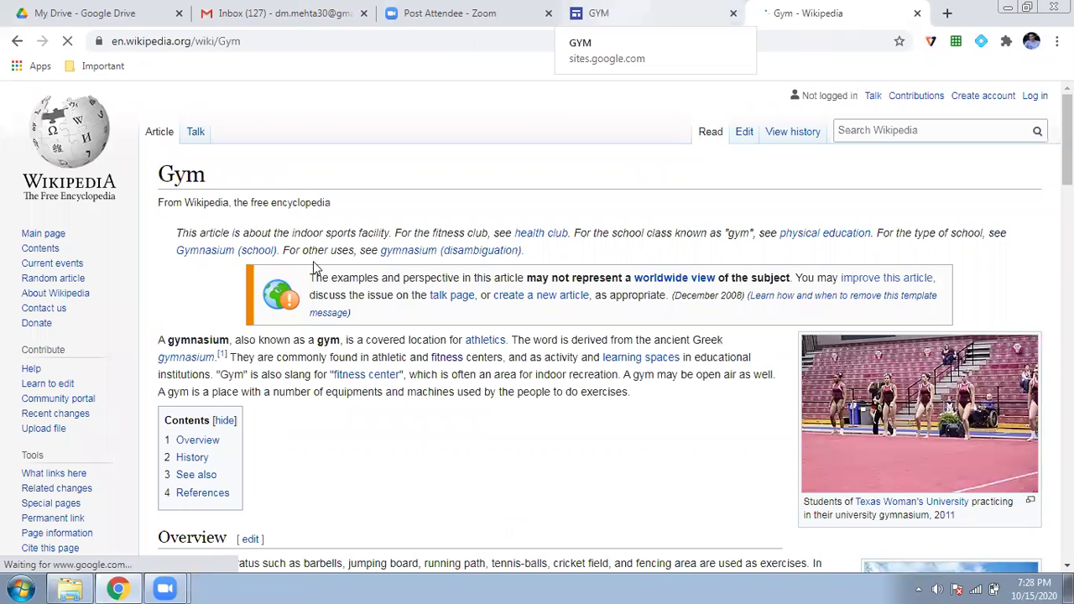
left_click_drag(159, 339, 657, 396)
key("ctrl+c")
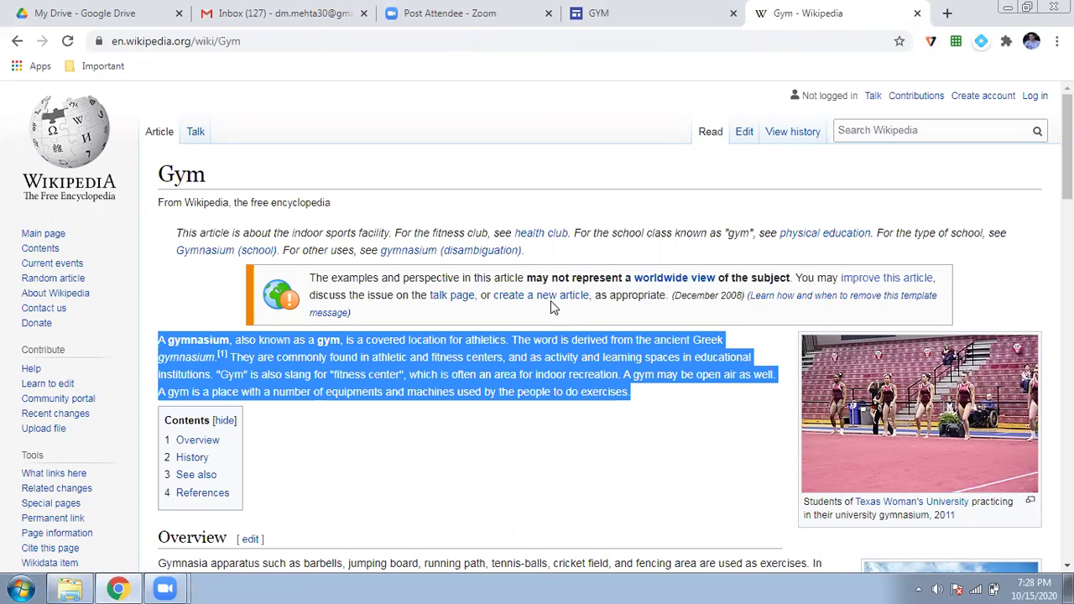
key("ctrl+shift+Tab")
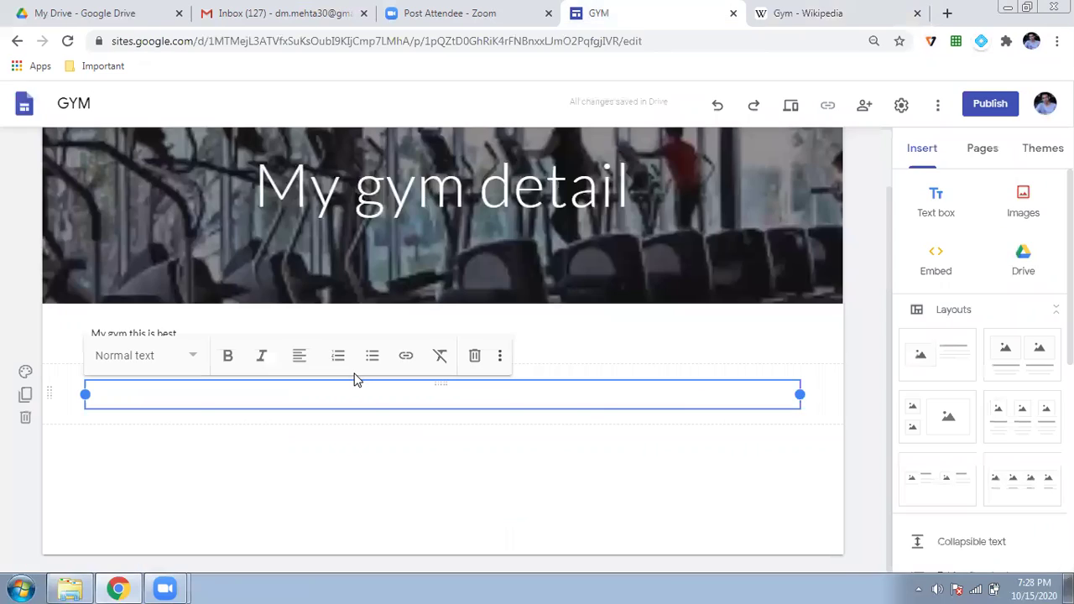
key("ctrl+v")
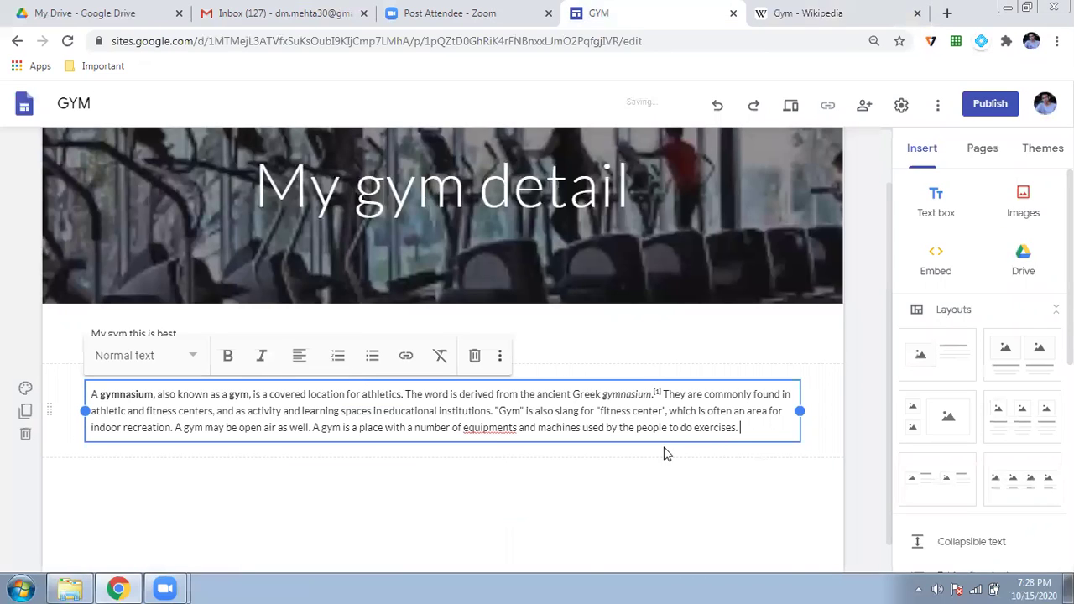
left_click(664, 475)
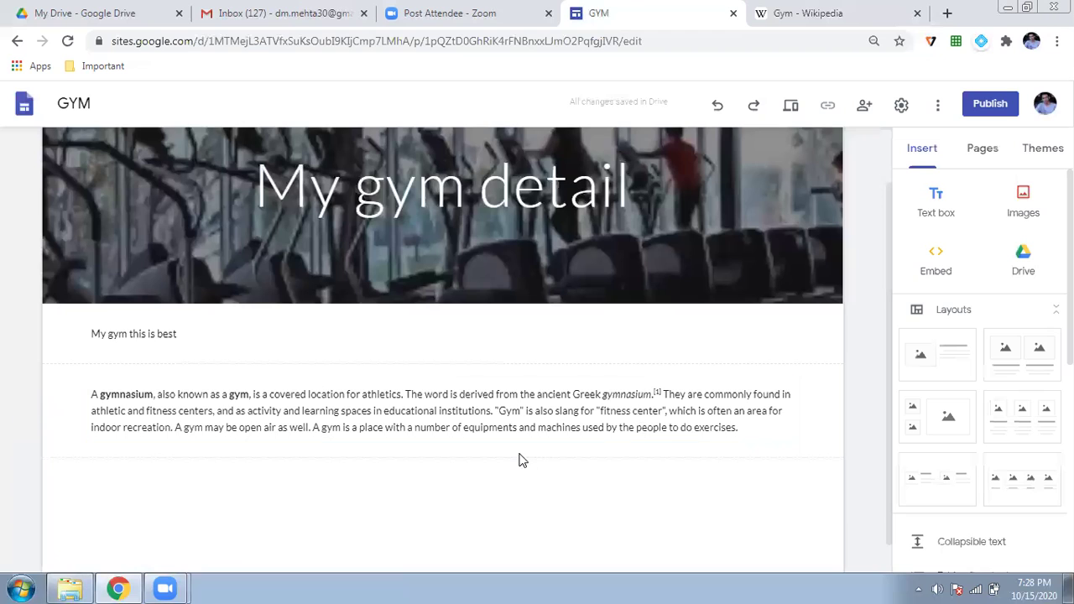
scroll(519, 460, "down", 1)
scroll(520, 458, "up", 2)
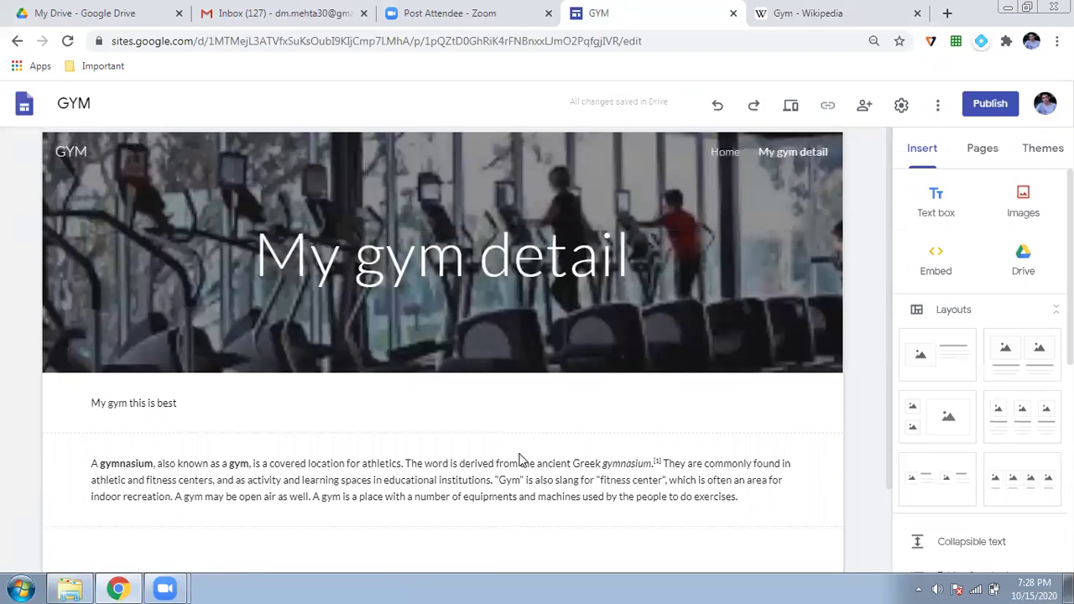
Step: Add a new page named "My gym advantages", correcting the spelling before creating it
left_click(979, 153)
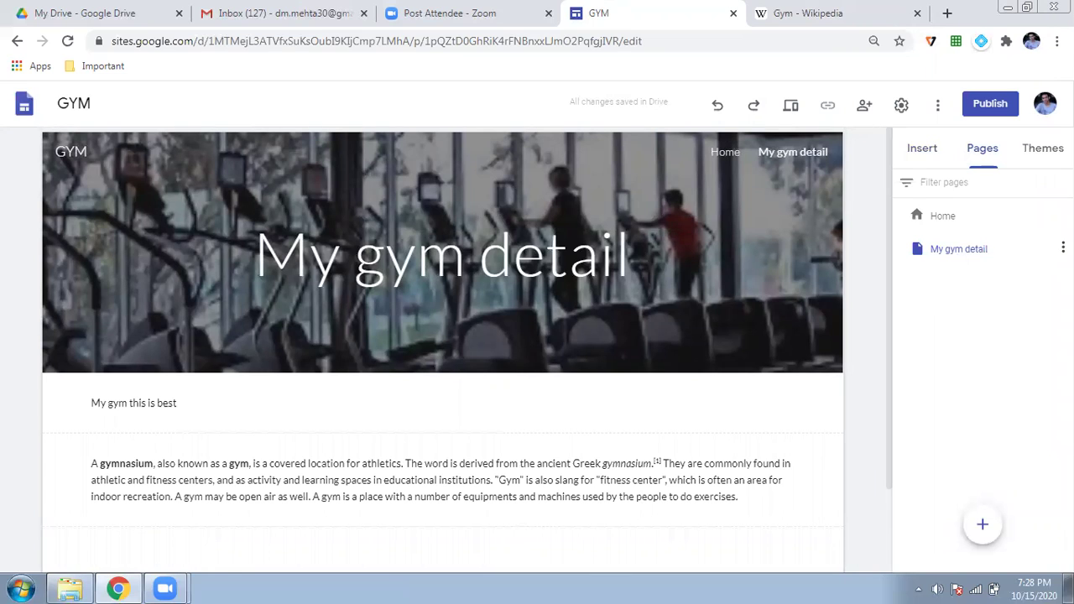
left_click(1063, 247)
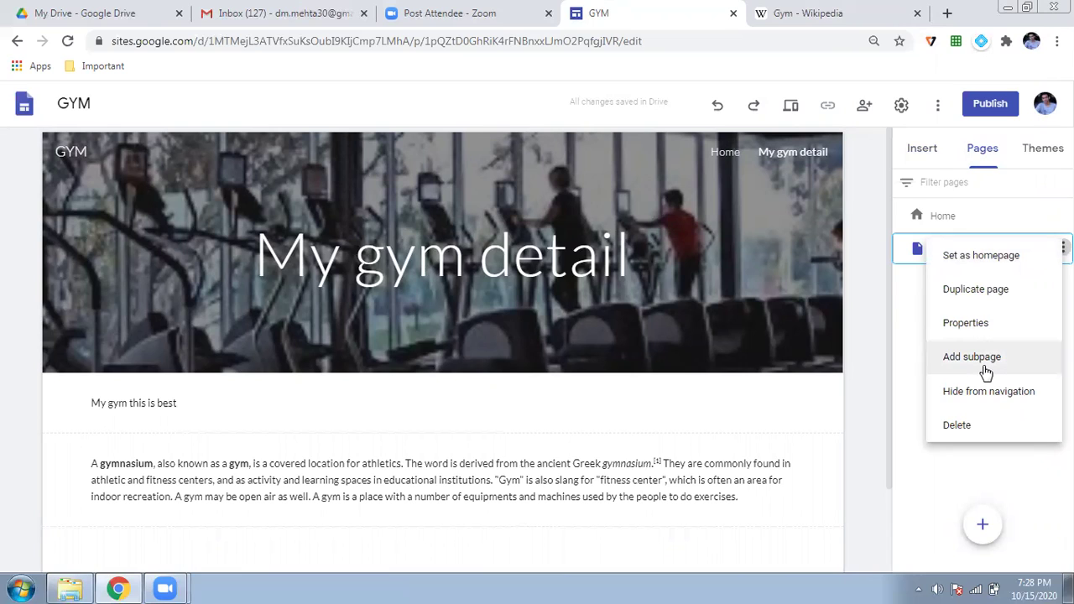
left_click(901, 332)
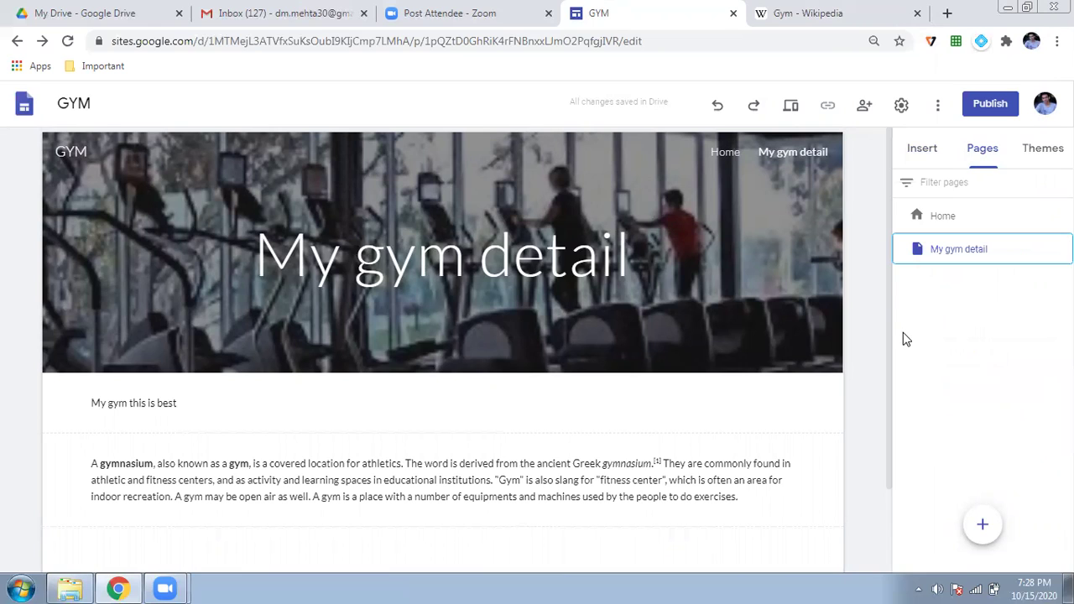
left_click(982, 524)
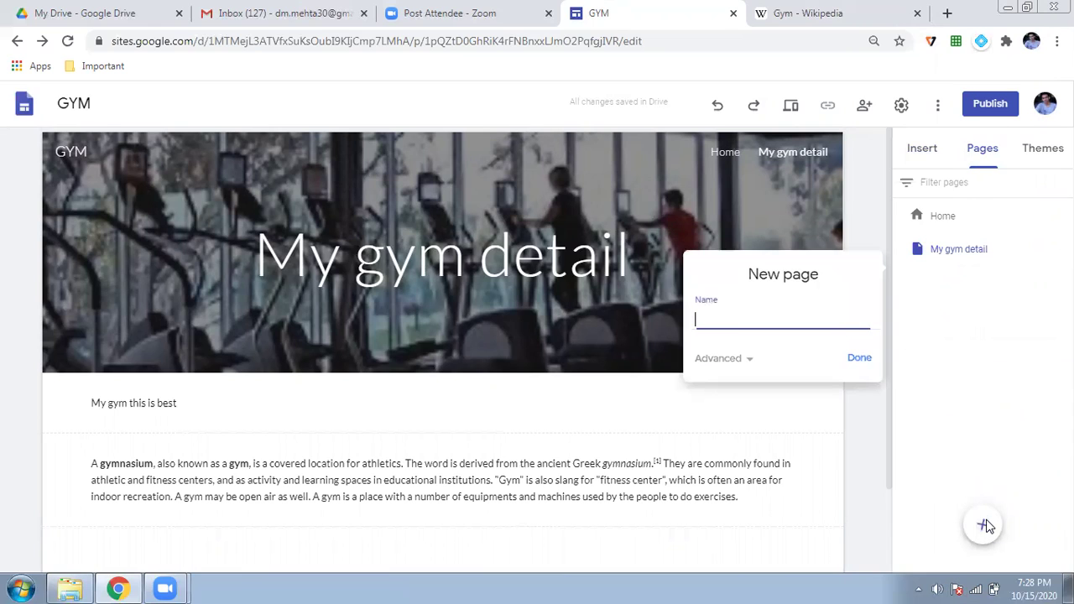
type("My gym advat")
key("BackSpace")
type("tanges")
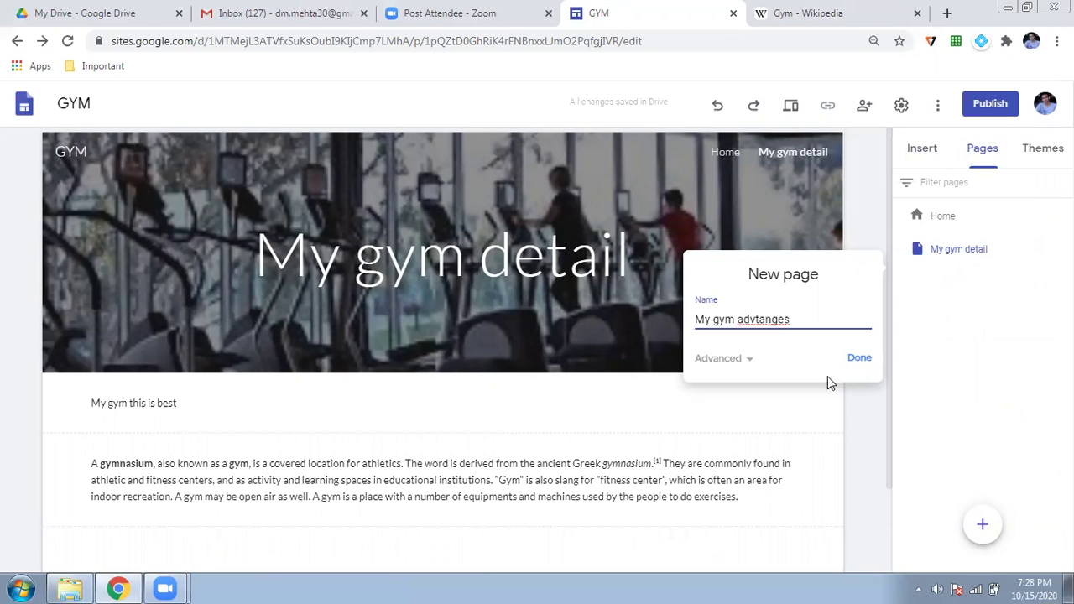
right_click(772, 322)
left_click(773, 320)
right_click(773, 320)
left_click(793, 333)
left_click(858, 359)
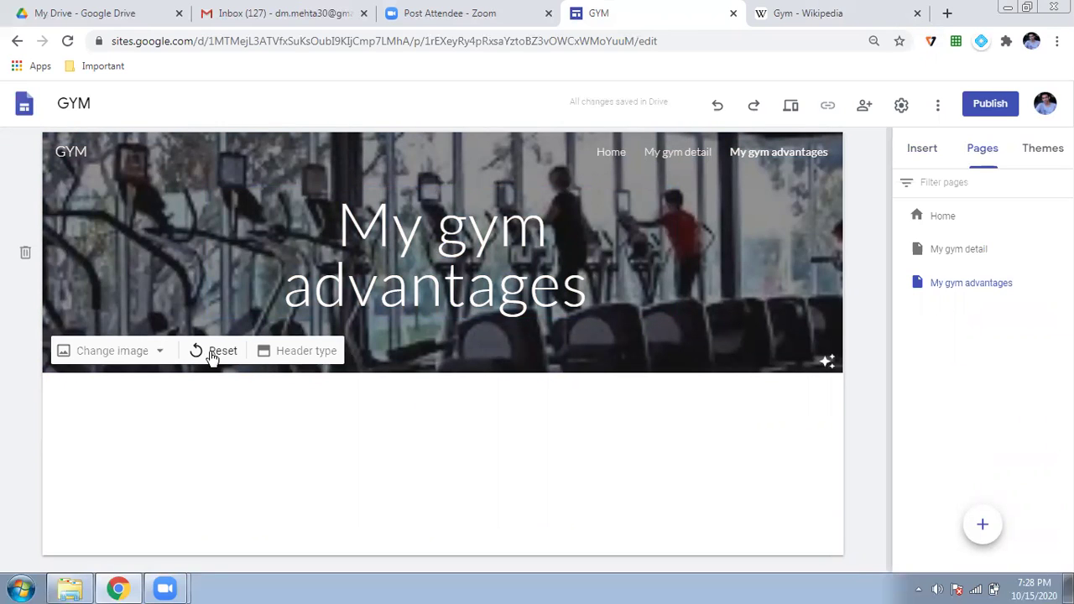
Step: Change the header image of the "My gym advantages" page to the second result of an image search for "gym"
left_click(134, 351)
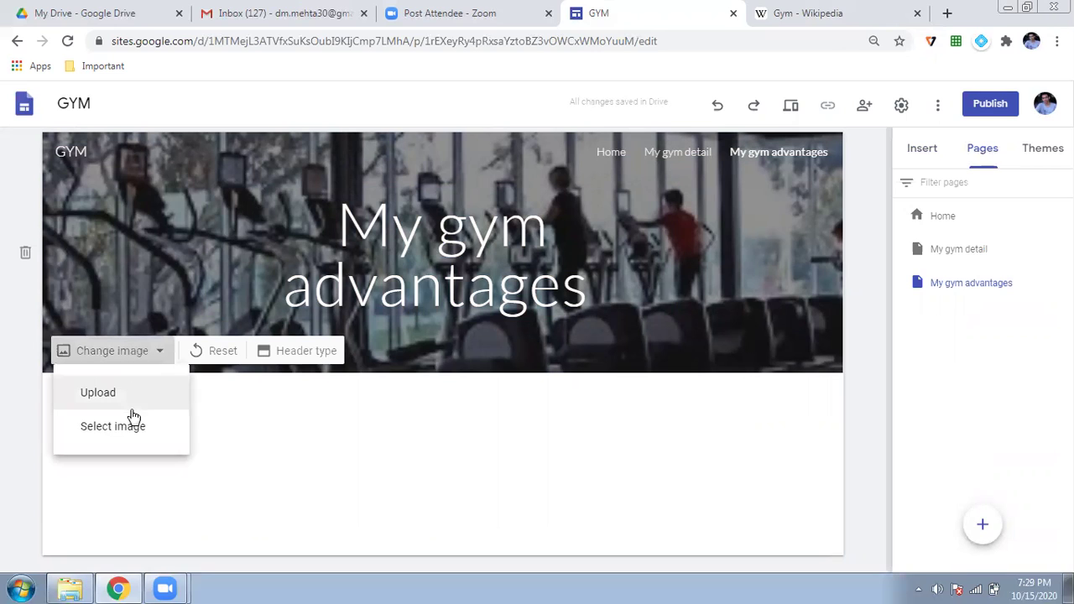
left_click(131, 413)
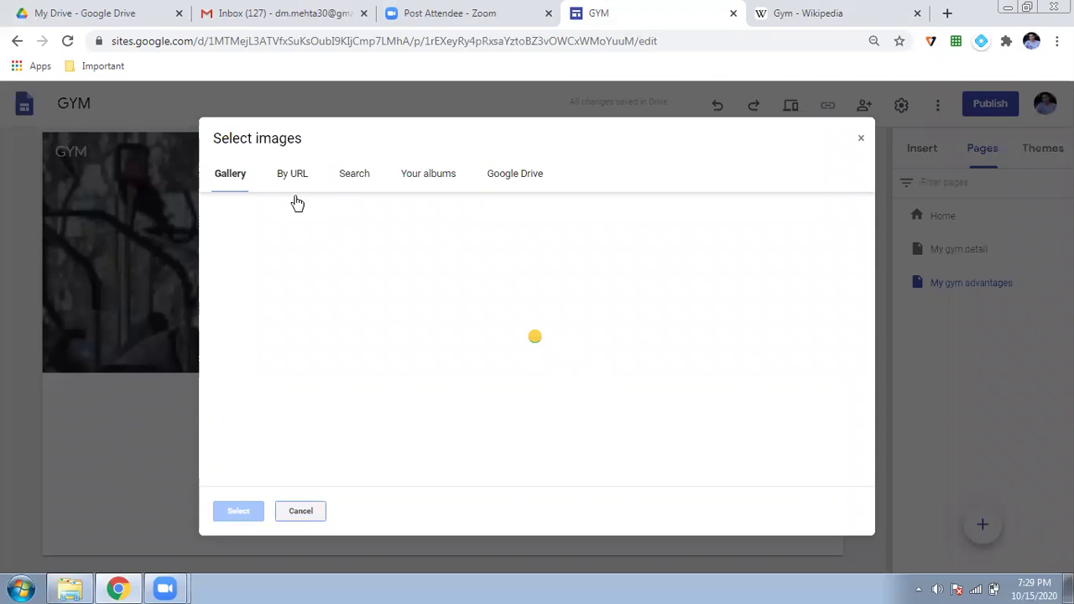
left_click(352, 174)
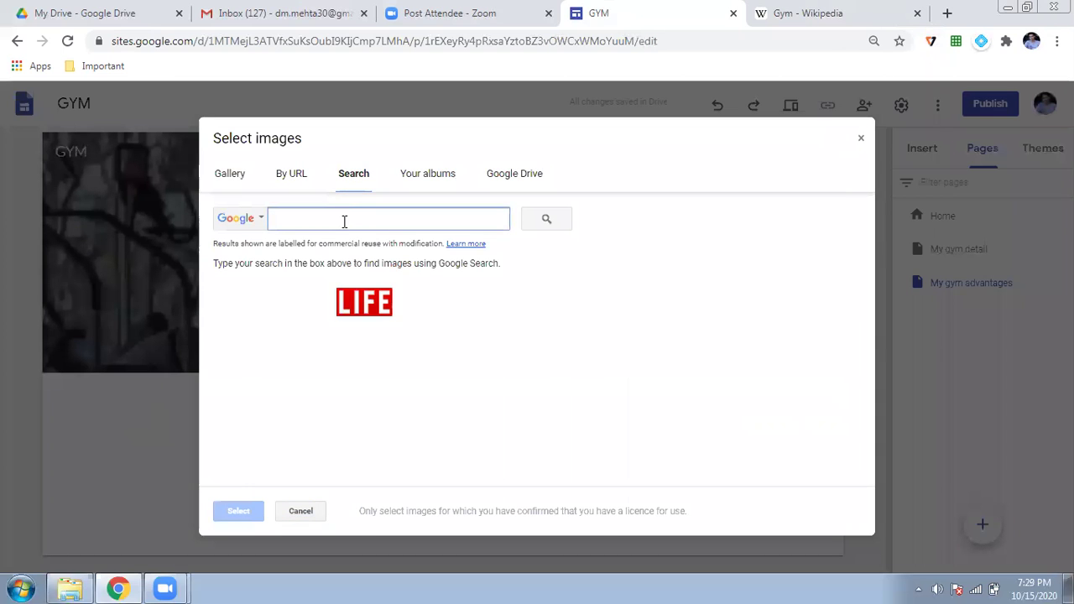
type("gymn")
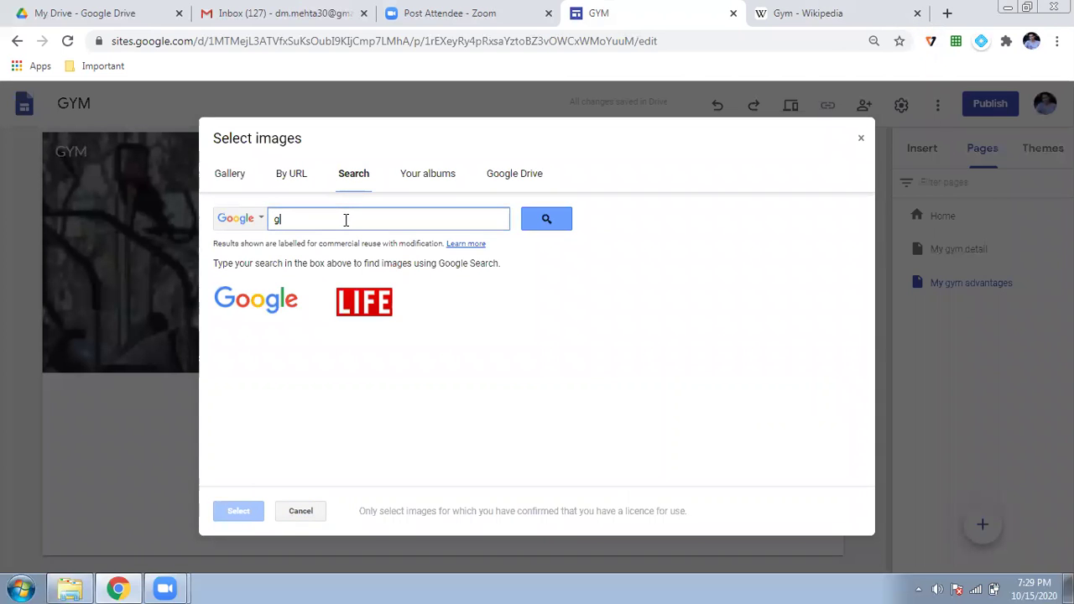
left_click(541, 220)
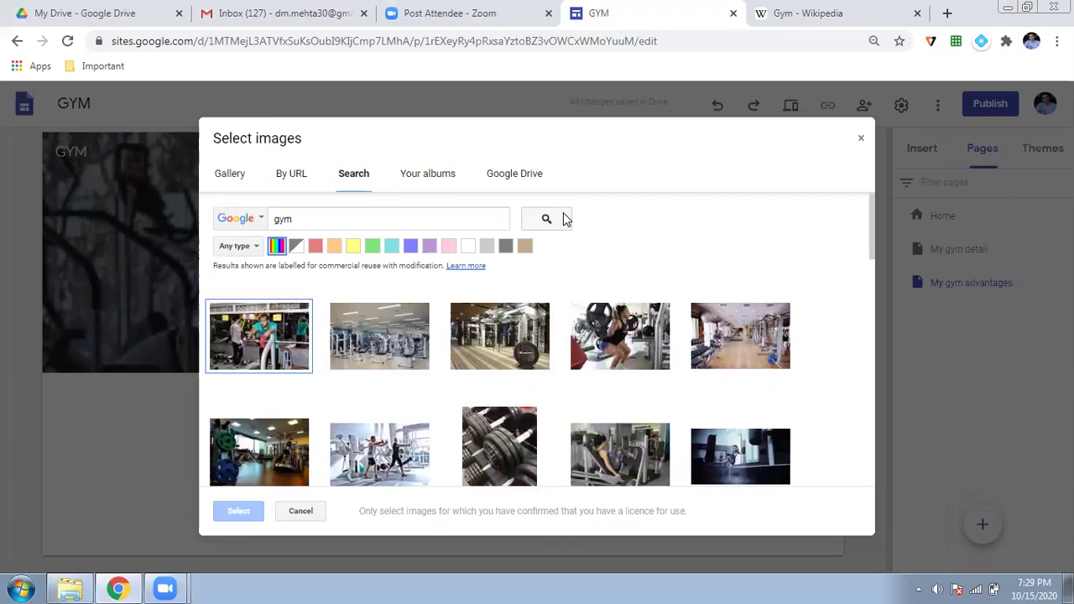
left_click(408, 337)
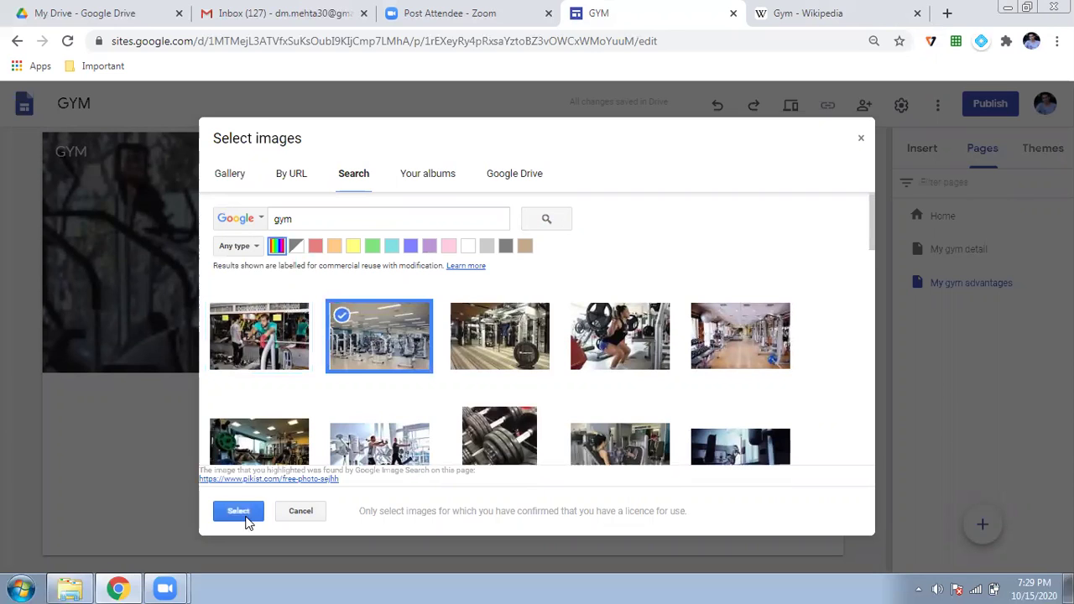
left_click(243, 515)
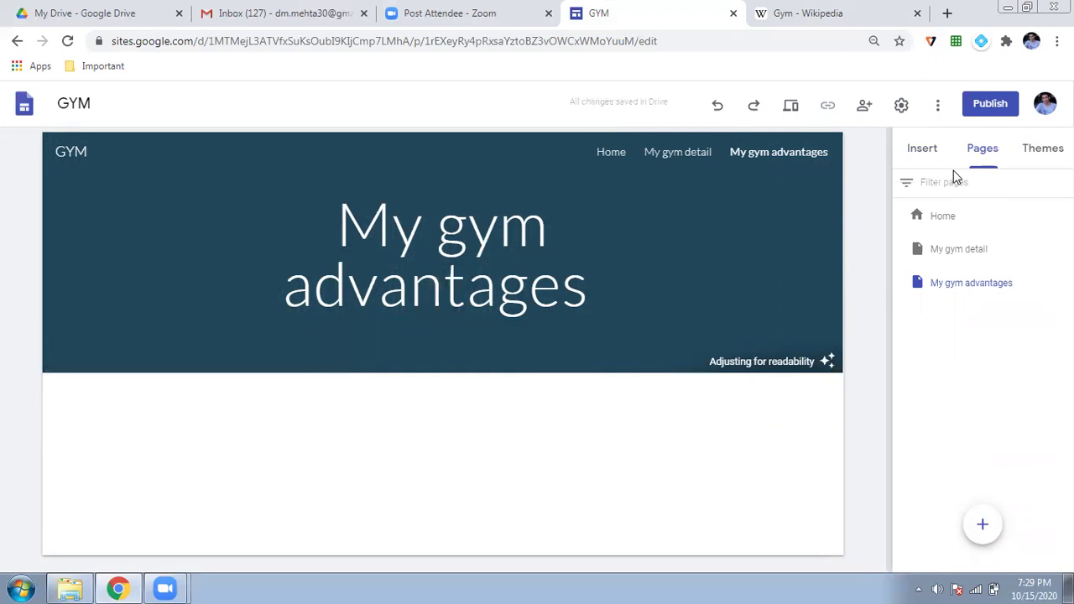
Step: Insert a text box below the header of the "My gym advantages" page
left_click(933, 159)
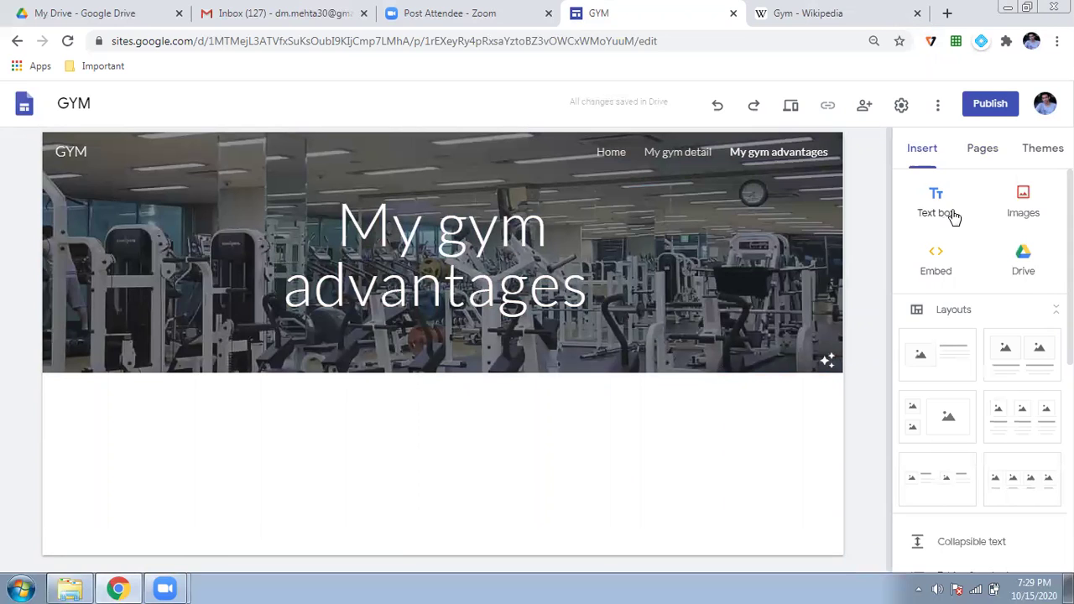
scroll(950, 216, "down", 1)
scroll(951, 217, "up", 1)
left_click(947, 210)
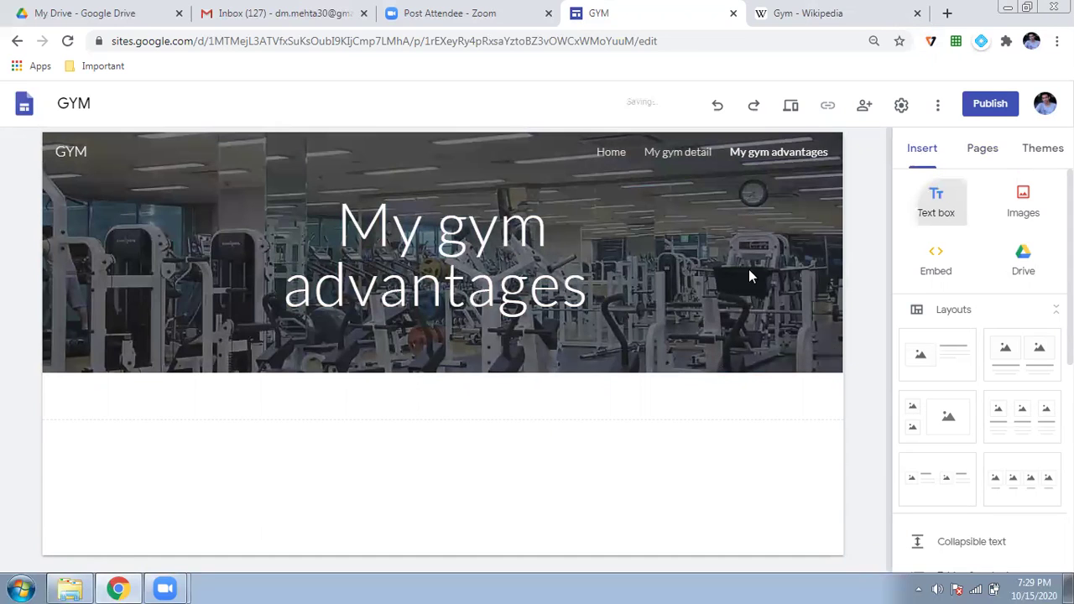
type("Tlke")
key("BackSpace")
key("BackSpace")
type("a")
type("ase")
key("BackSpace")
key("BackSpace")
key("BackSpace")
key("BackSpace")
key("BackSpace")
key("BackSpace")
Step: Enter "Contact :" and "Details :" on separate lines in the new text box
type("Conm")
key("BackSpace")
type("tact :")
key("Return")
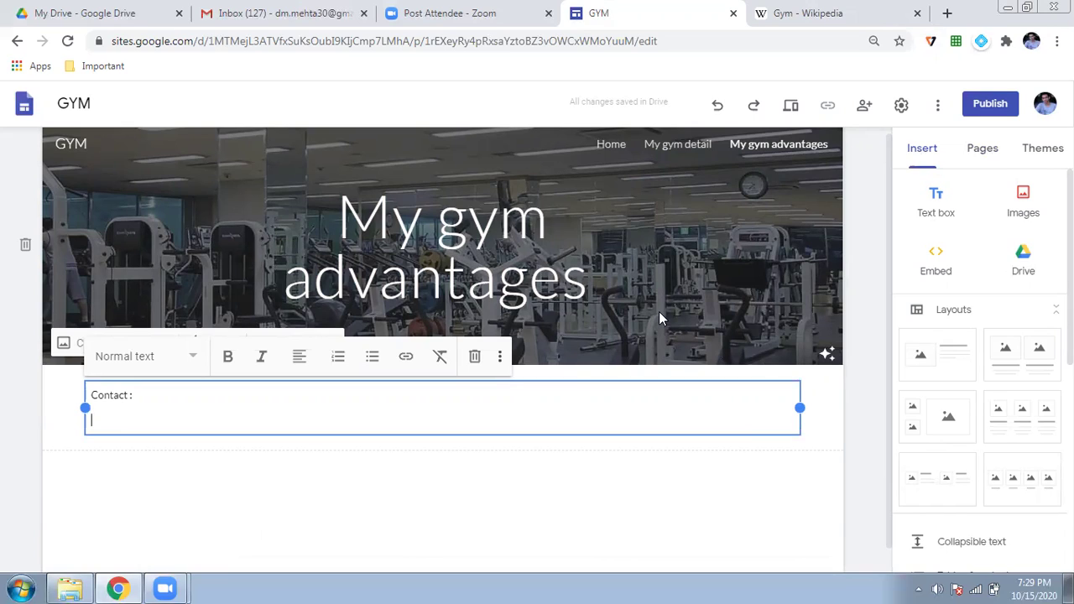
type("Details")
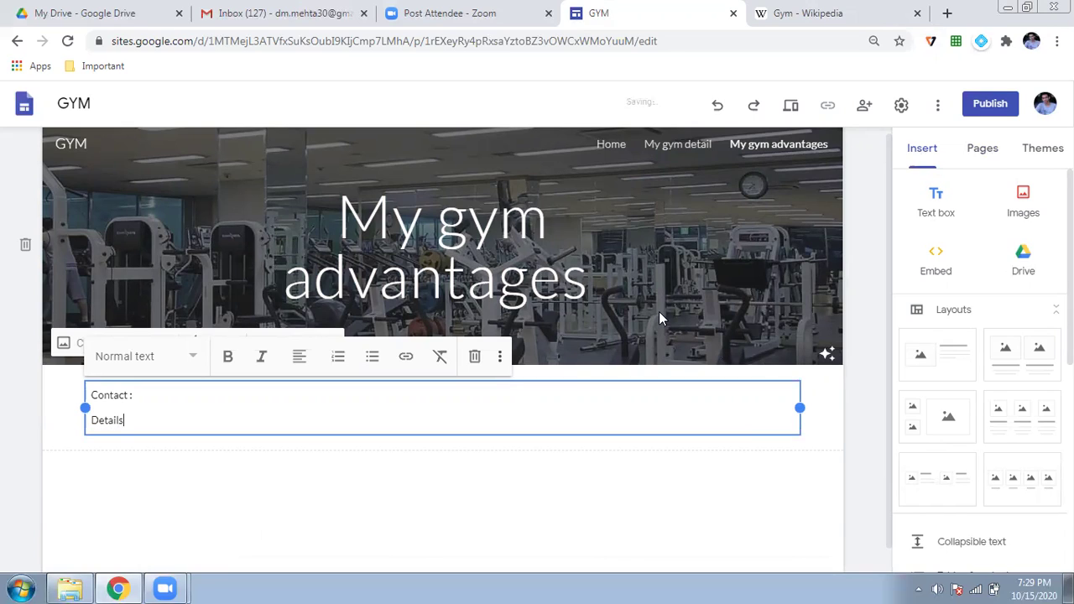
type(" :")
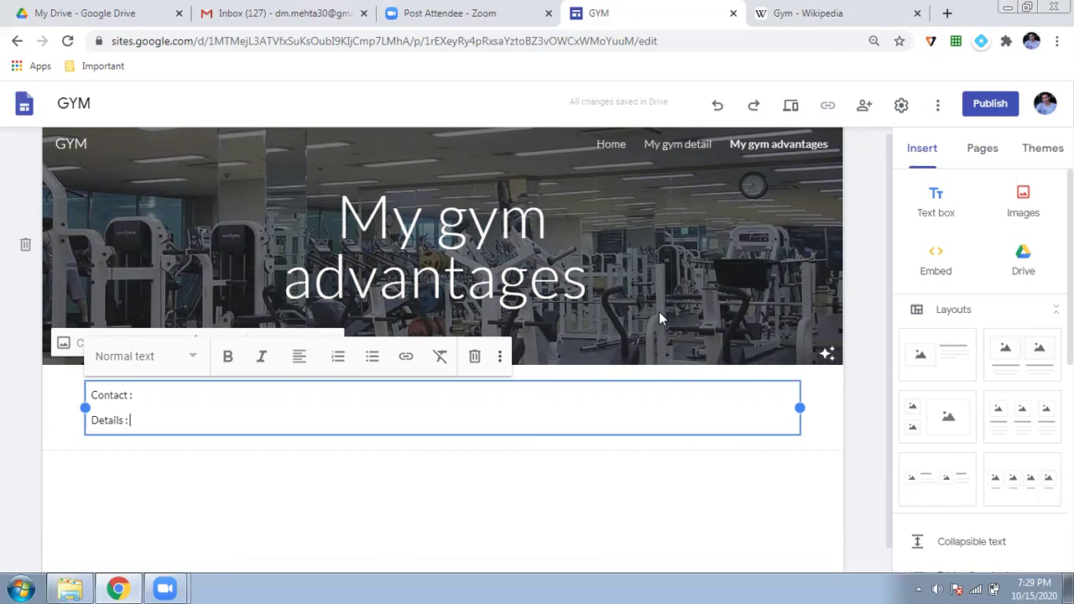
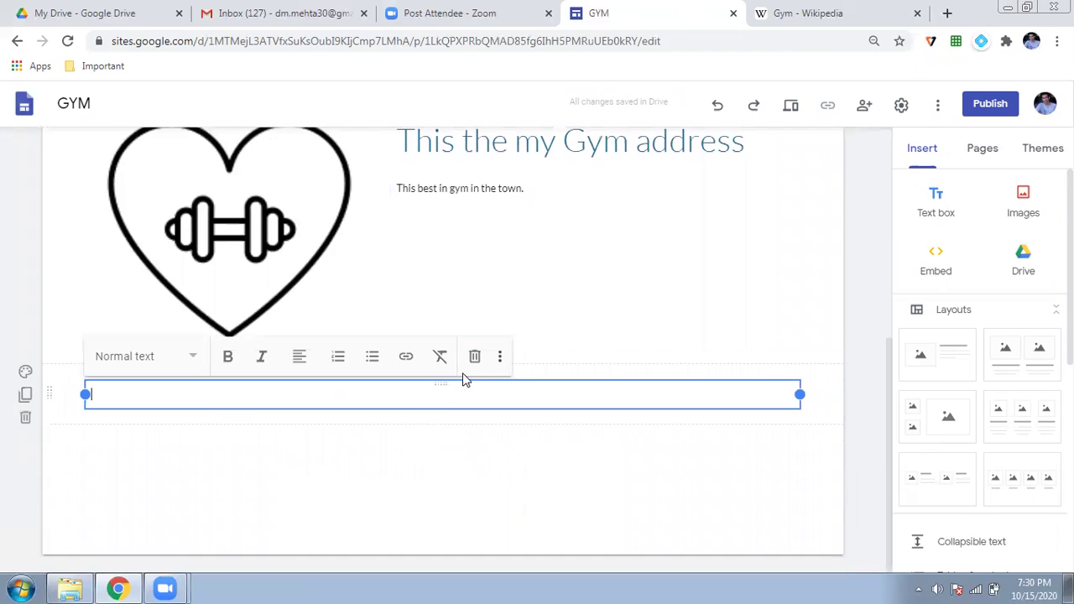
Step: Insert a link to the "My gym detail" page in the empty text box below the heart image on the home page
scroll(462, 376, "up", 5)
scroll(463, 376, "down", 4)
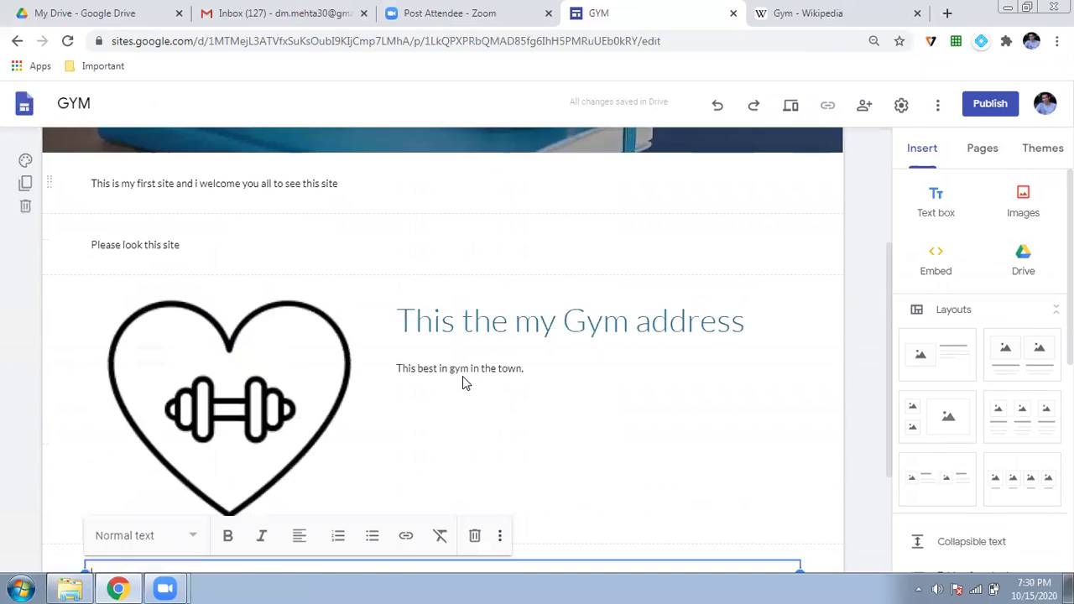
scroll(462, 375, "down", 1)
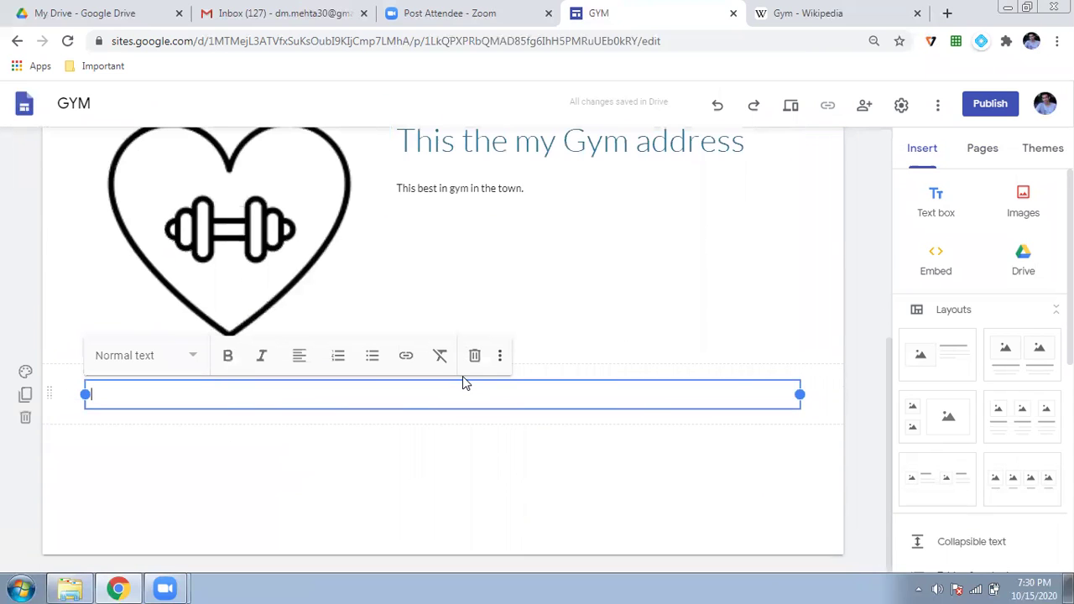
scroll(462, 378, "up", 5)
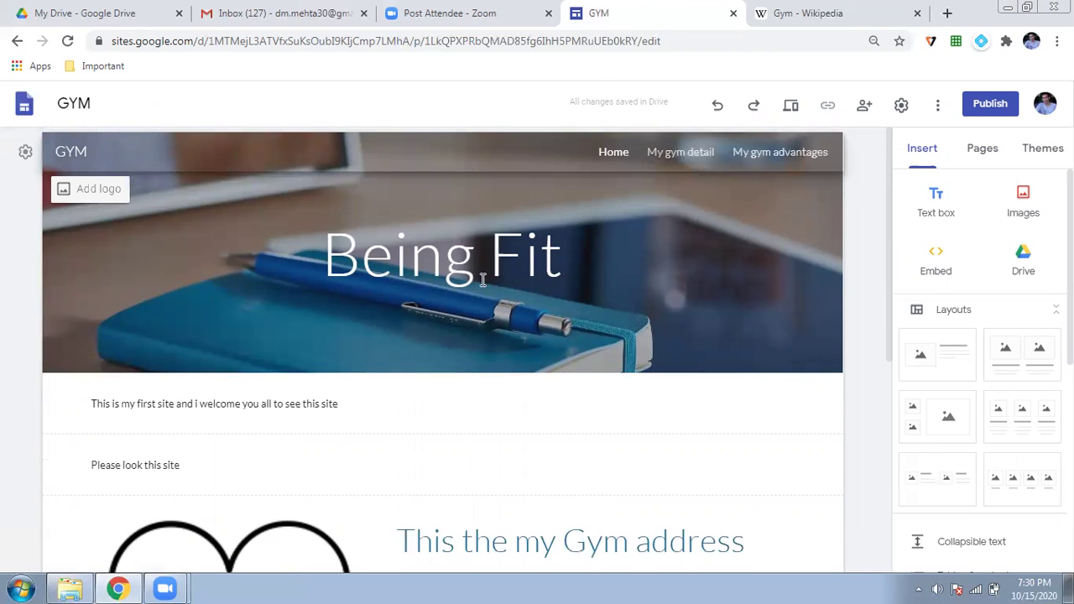
scroll(372, 335, "down", 5)
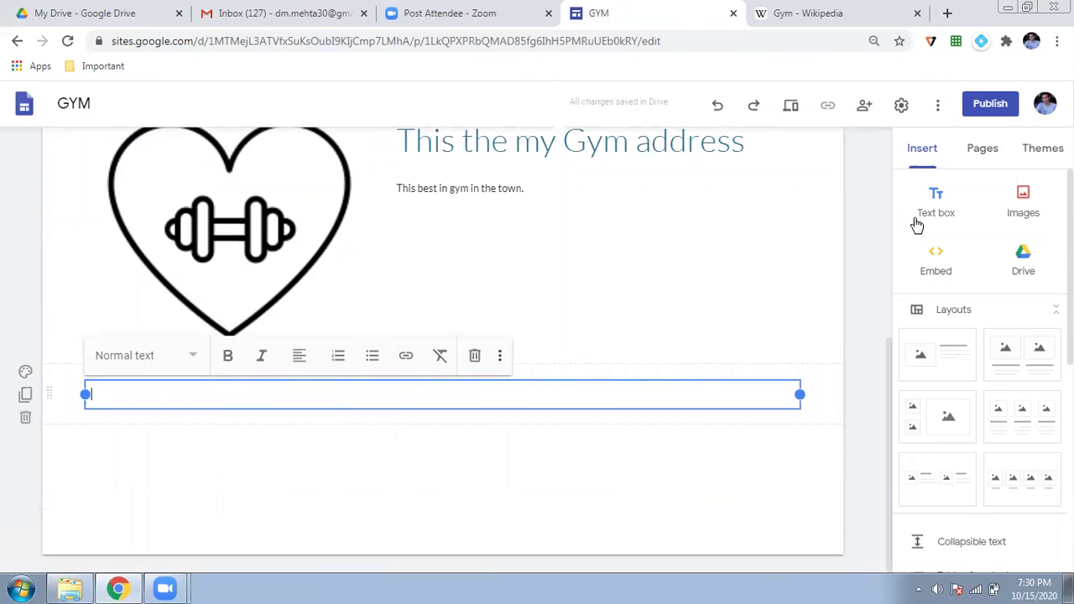
left_click(406, 358)
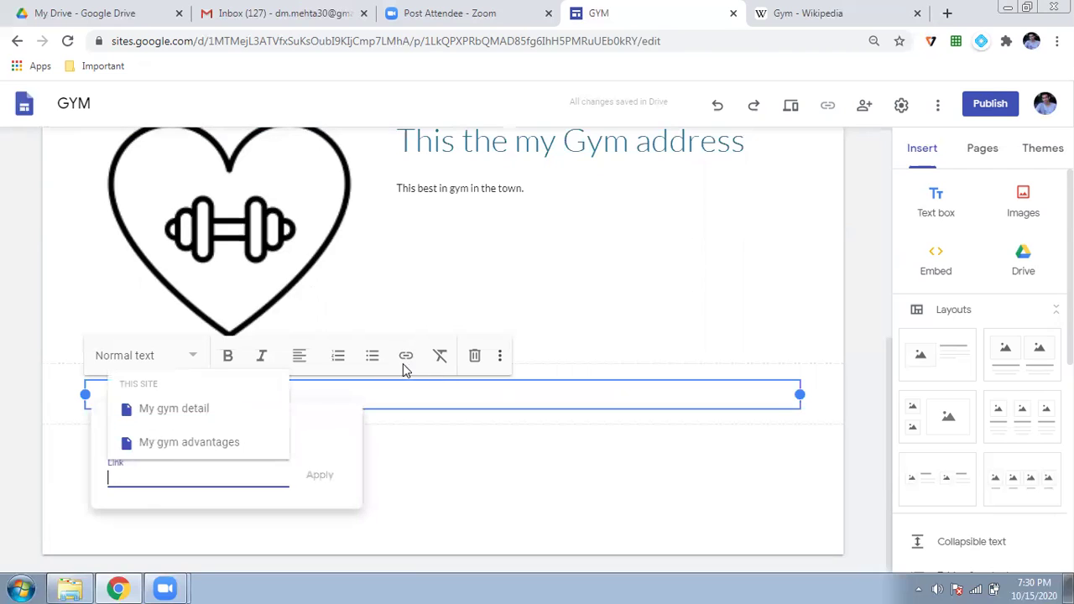
left_click(175, 409)
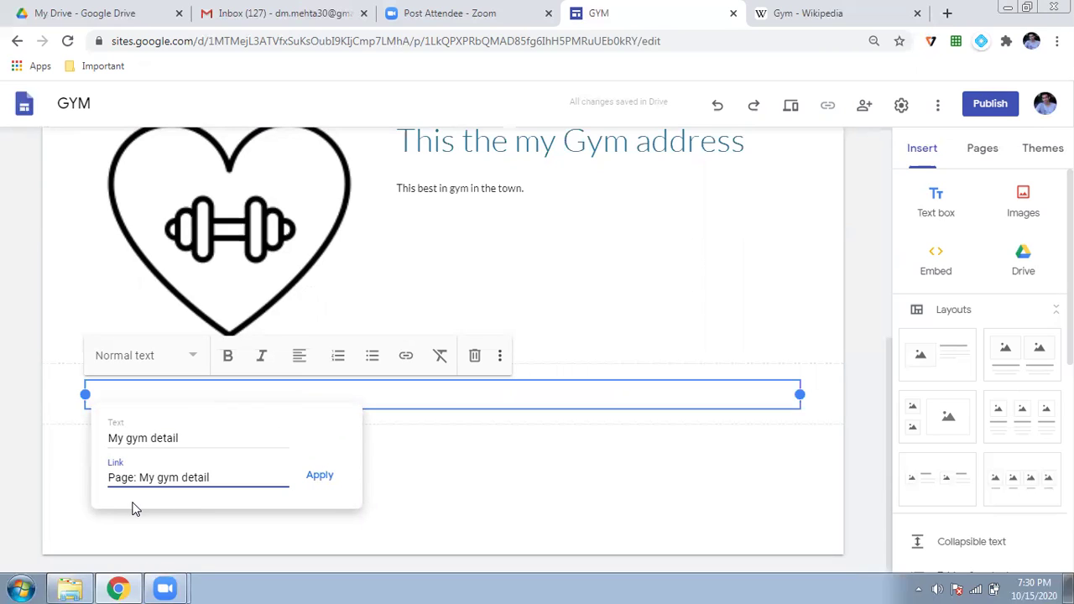
triple_click(156, 442)
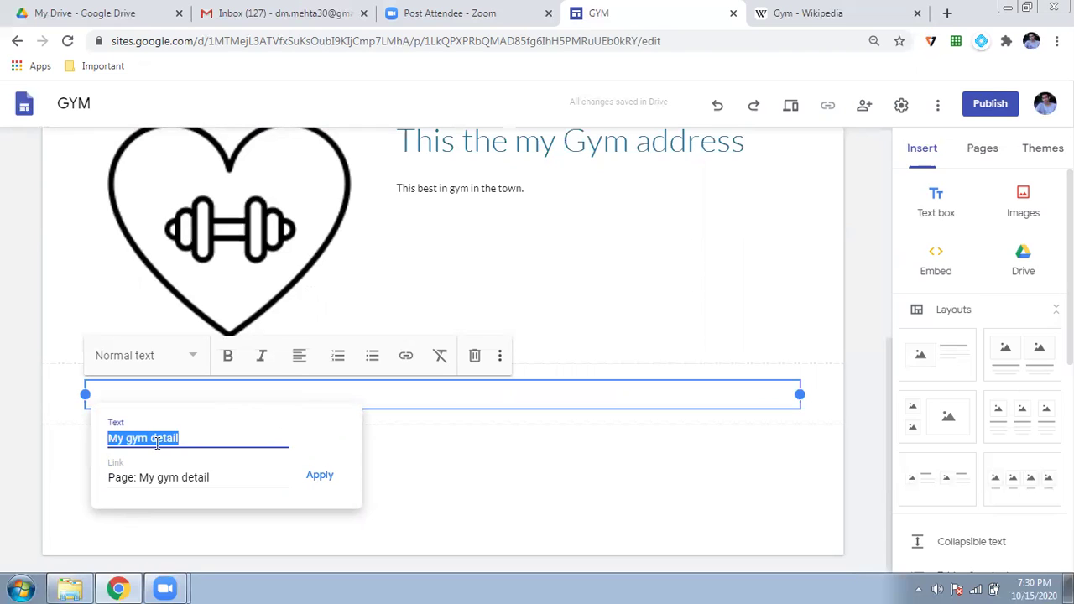
left_click(313, 478)
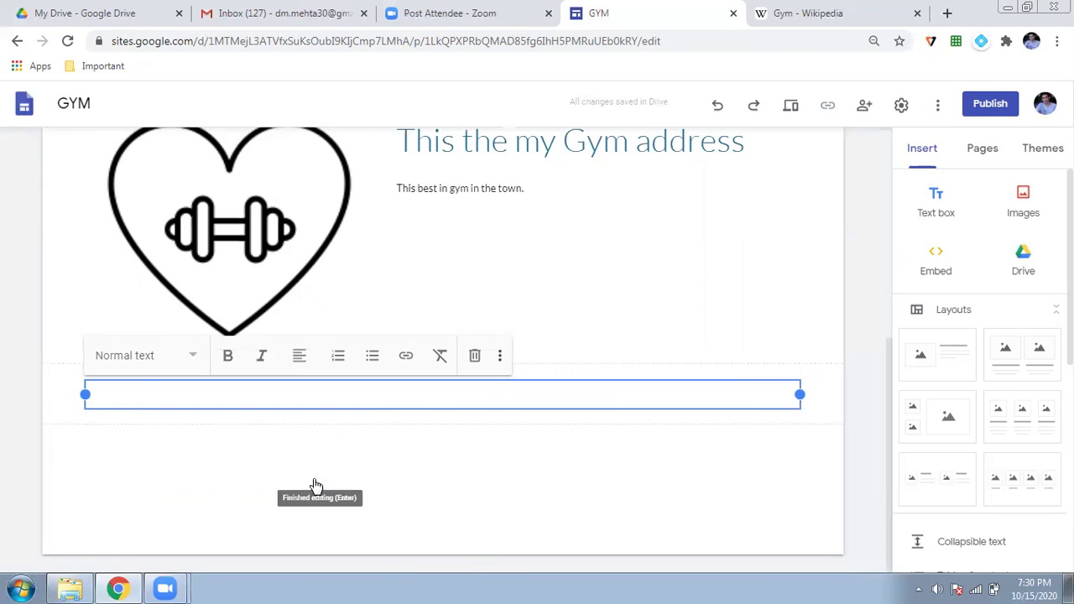
Step: Add another text box below the "My gym detail" link and insert a link reading "Contact" to the "My gym advantages" page
left_click(937, 205)
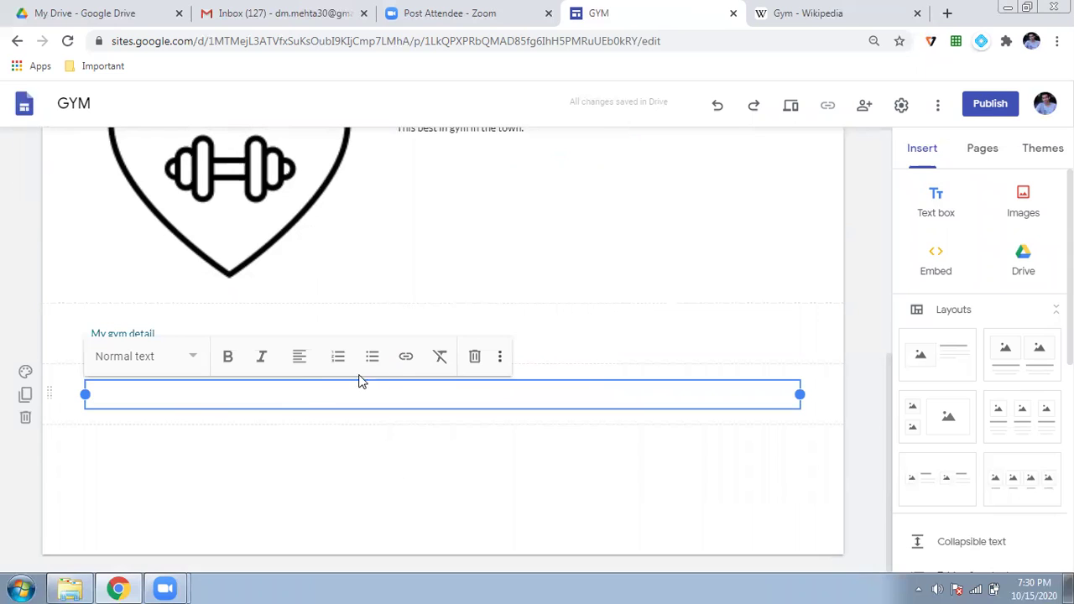
left_click(405, 358)
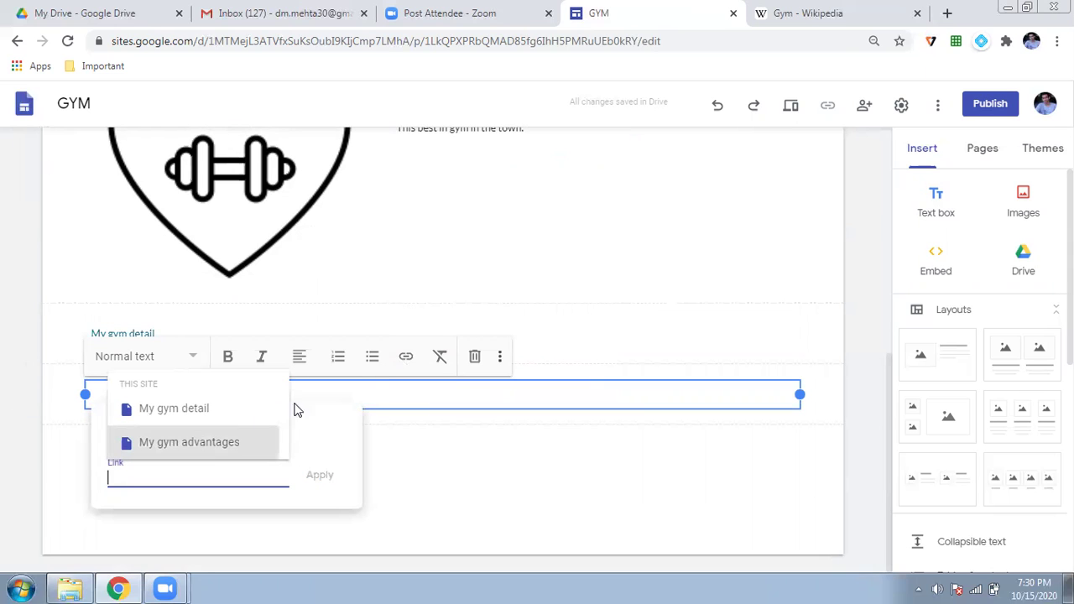
left_click(189, 443)
triple_click(187, 437)
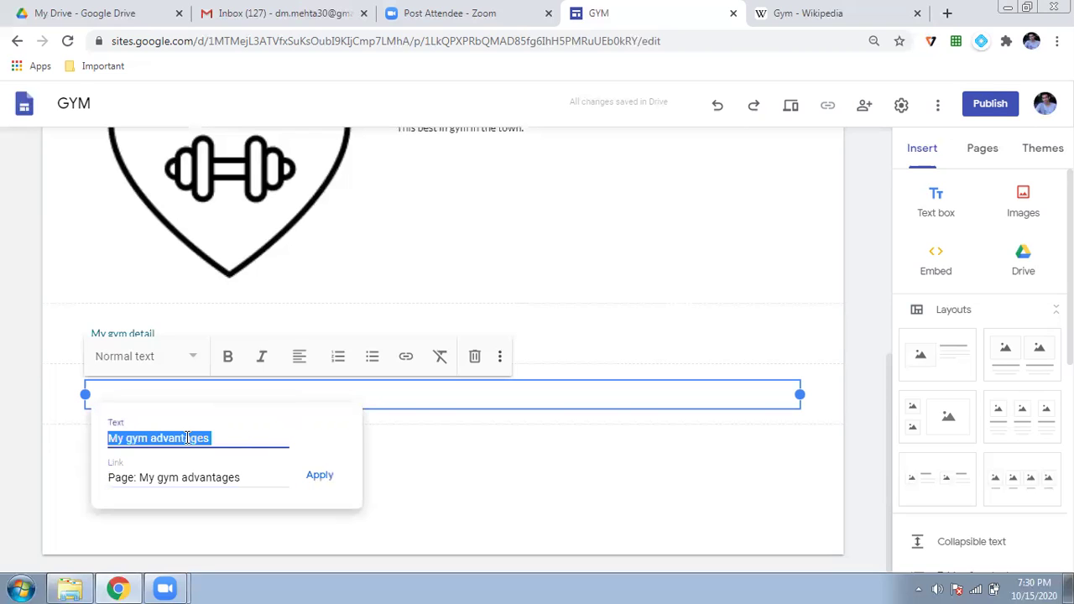
type("Conta")
key("BackSpace")
key("BackSpace")
type("tact")
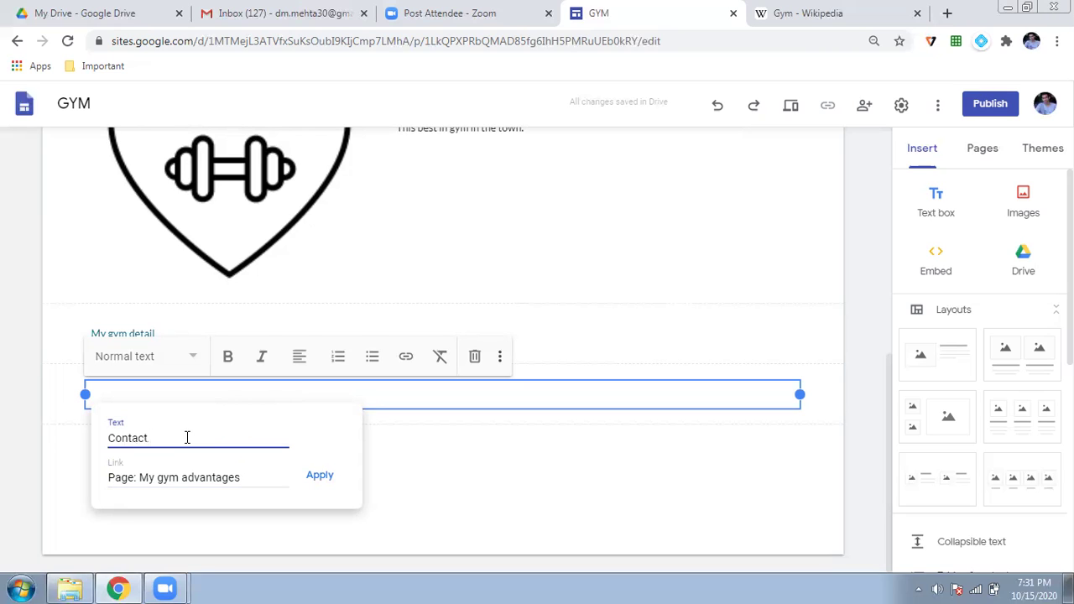
left_click(317, 485)
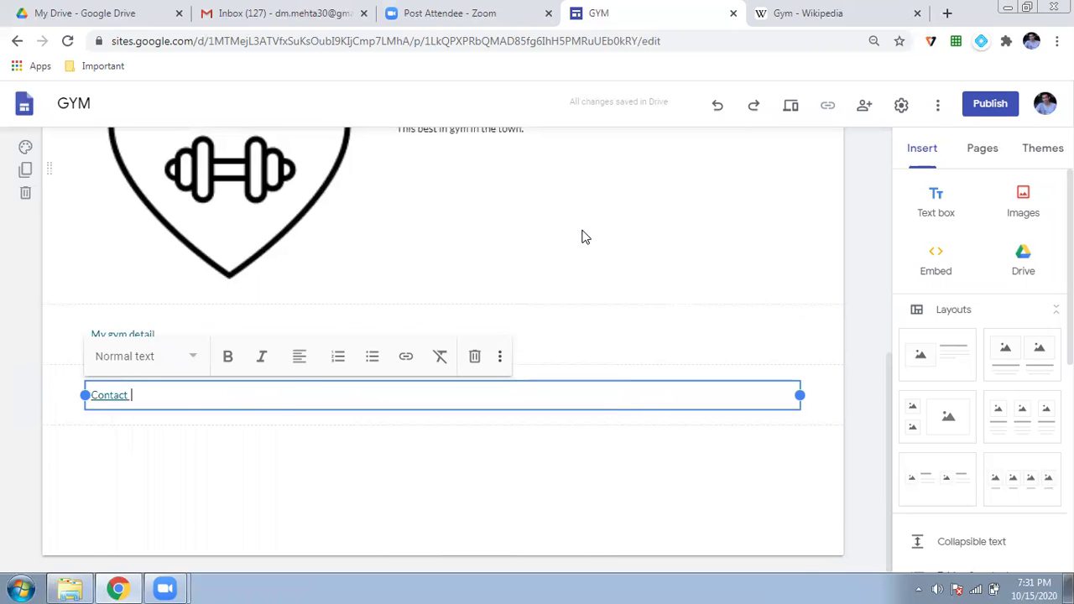
Step: Preview the site and review the home page from its header down to the two links
scroll(585, 238, "up", 5)
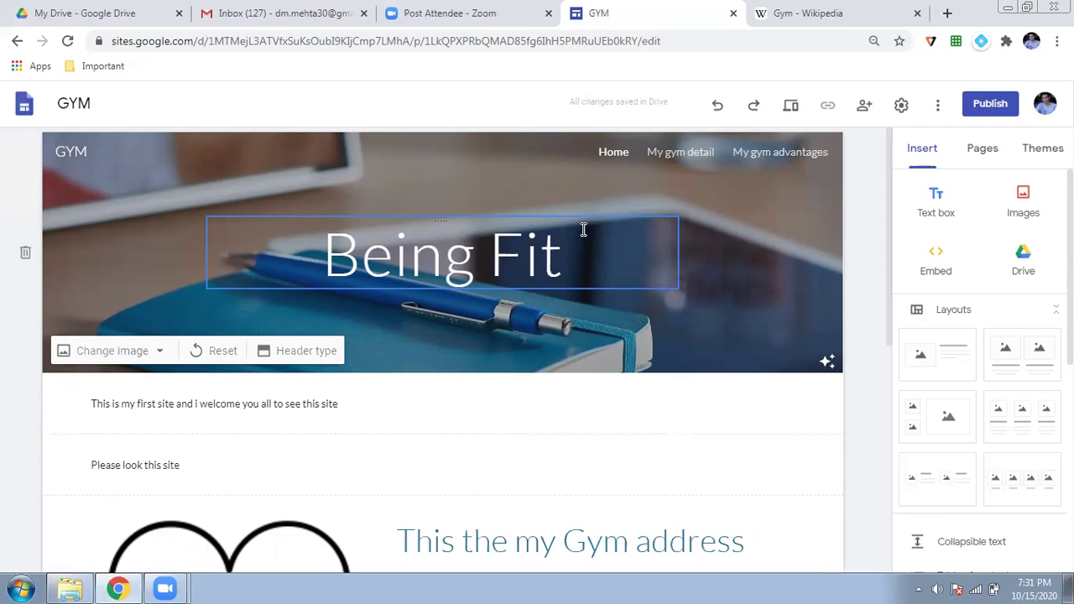
left_click(792, 106)
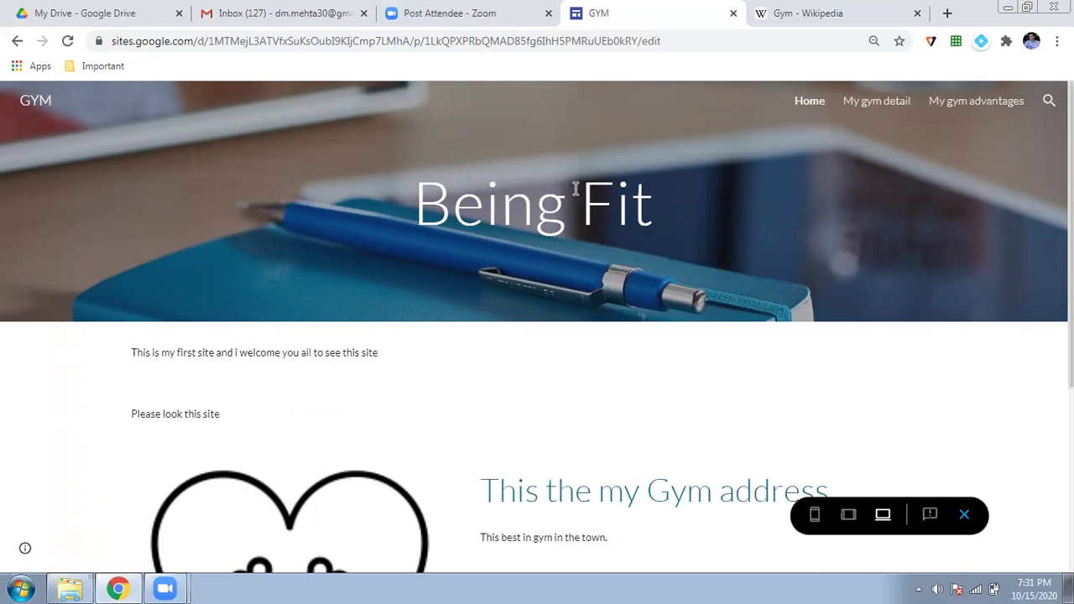
scroll(490, 241, "down", 2)
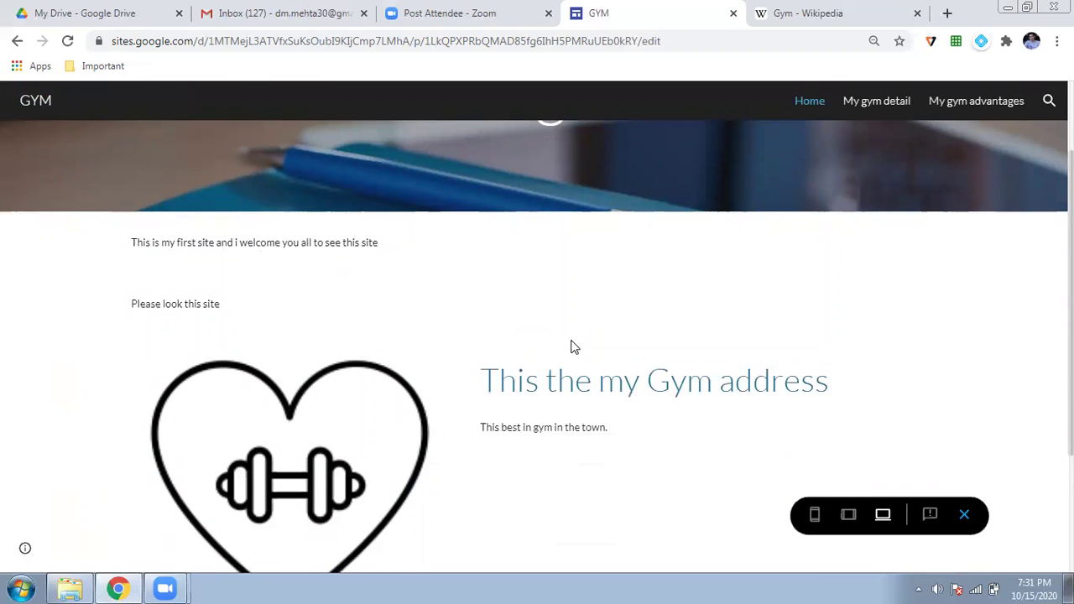
scroll(570, 346, "down", 2)
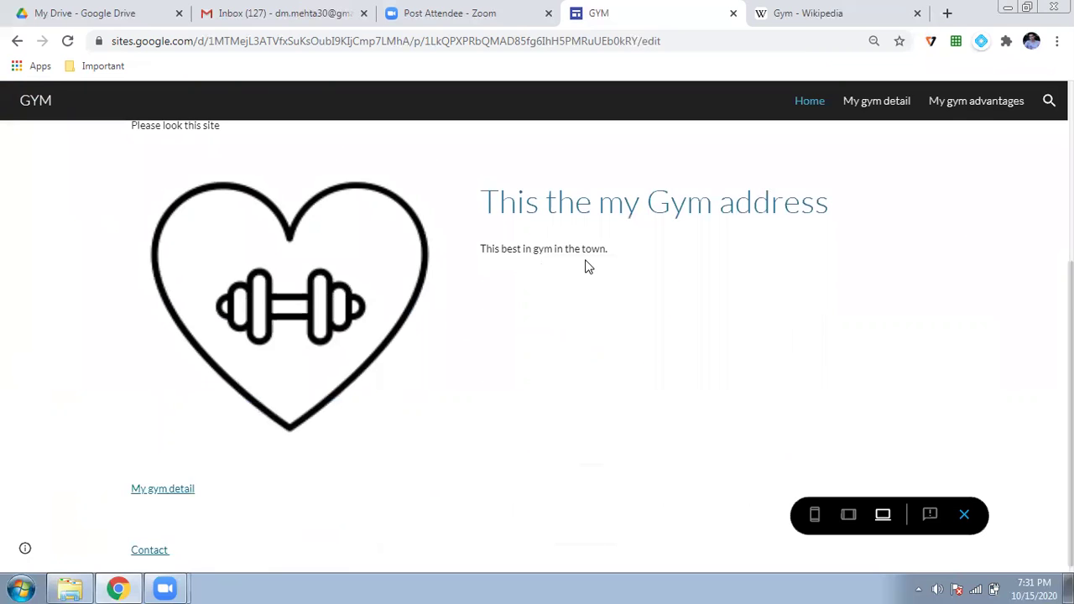
scroll(221, 364, "down", 1)
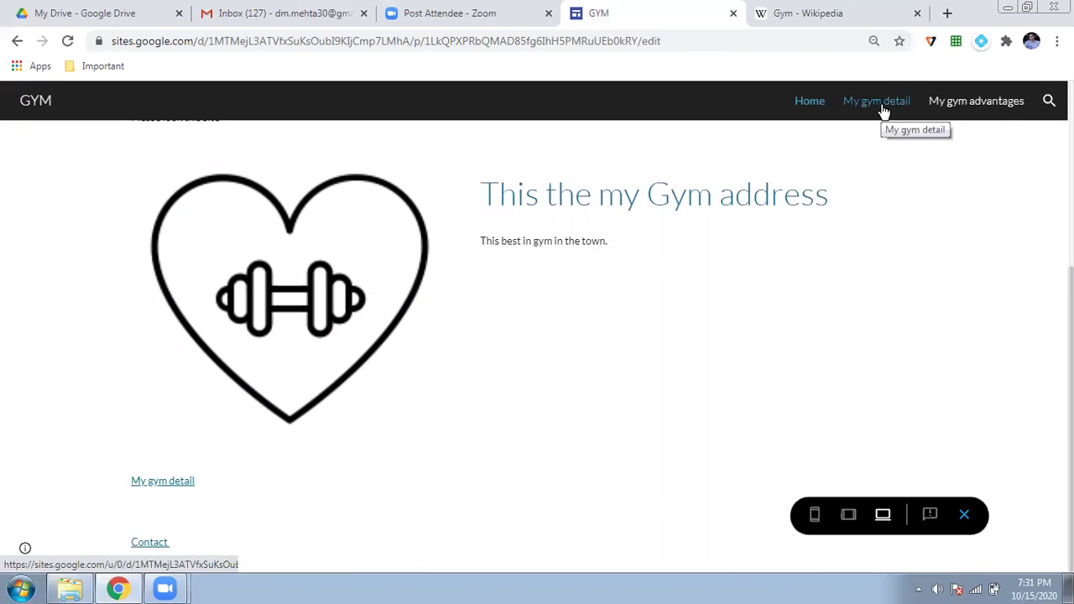
Step: Test the "My gym detail" and "Contact" links on the previewed home page, returning to Home between them
left_click(168, 481)
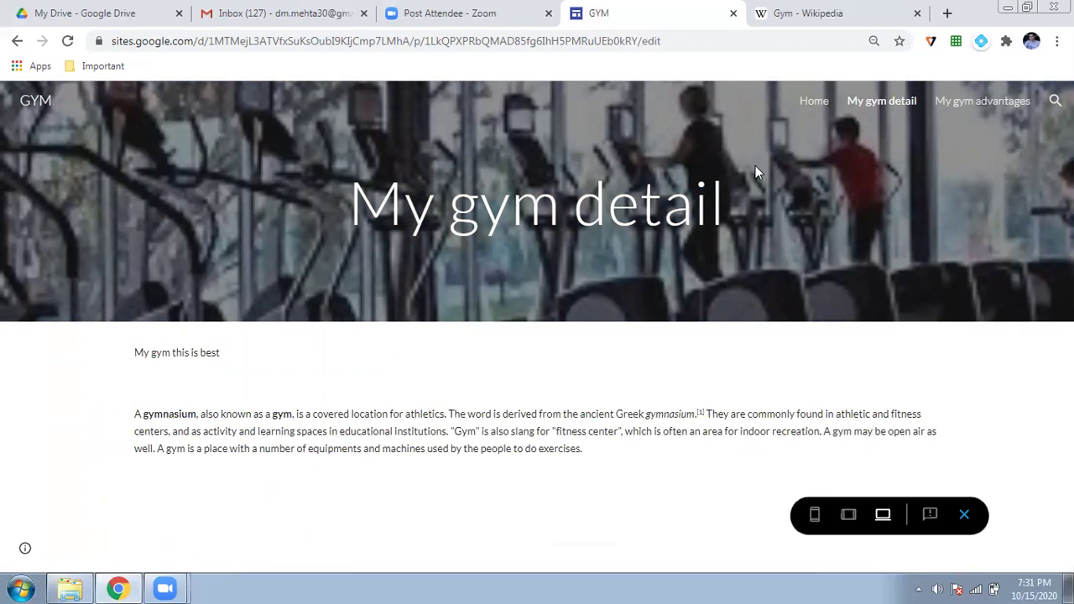
left_click(815, 101)
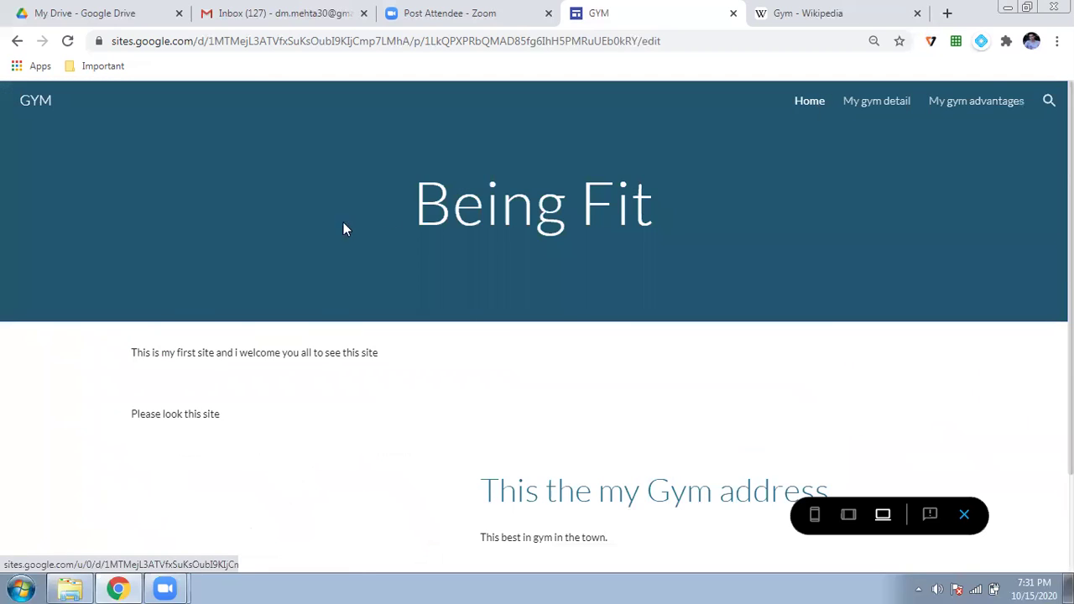
scroll(350, 223, "down", 4)
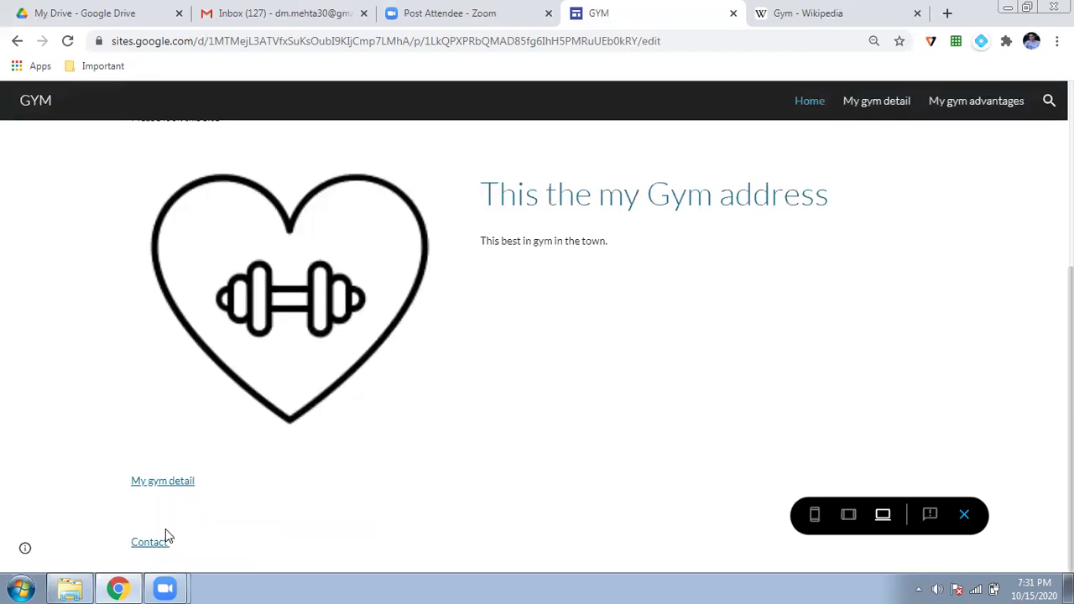
left_click(149, 543)
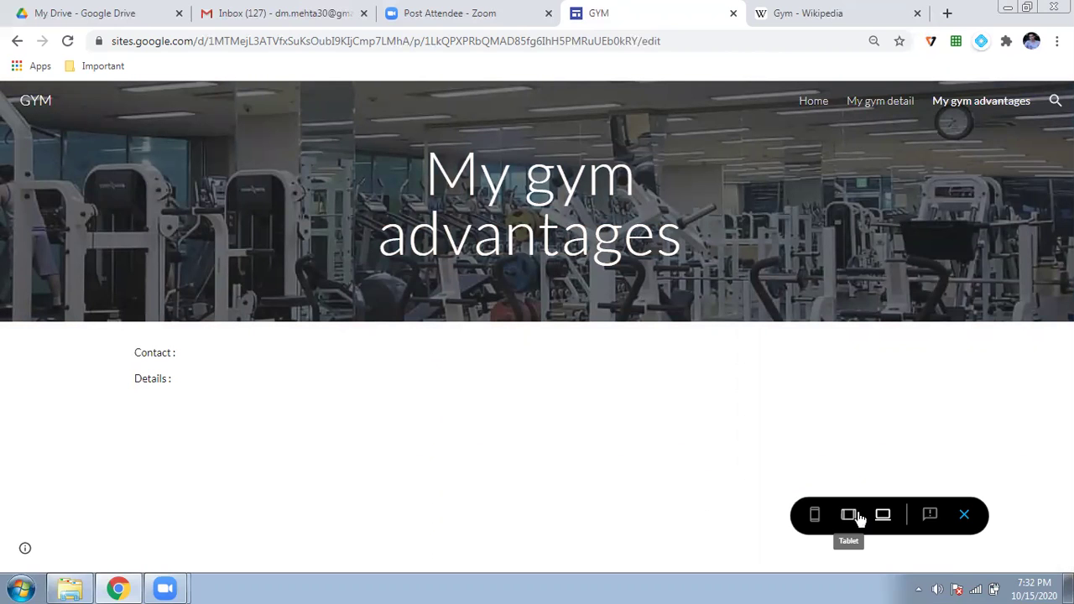
Step: Preview the site at phone size and visit the Home, "My gym detail" and "My gym advantages" pages
left_click(815, 515)
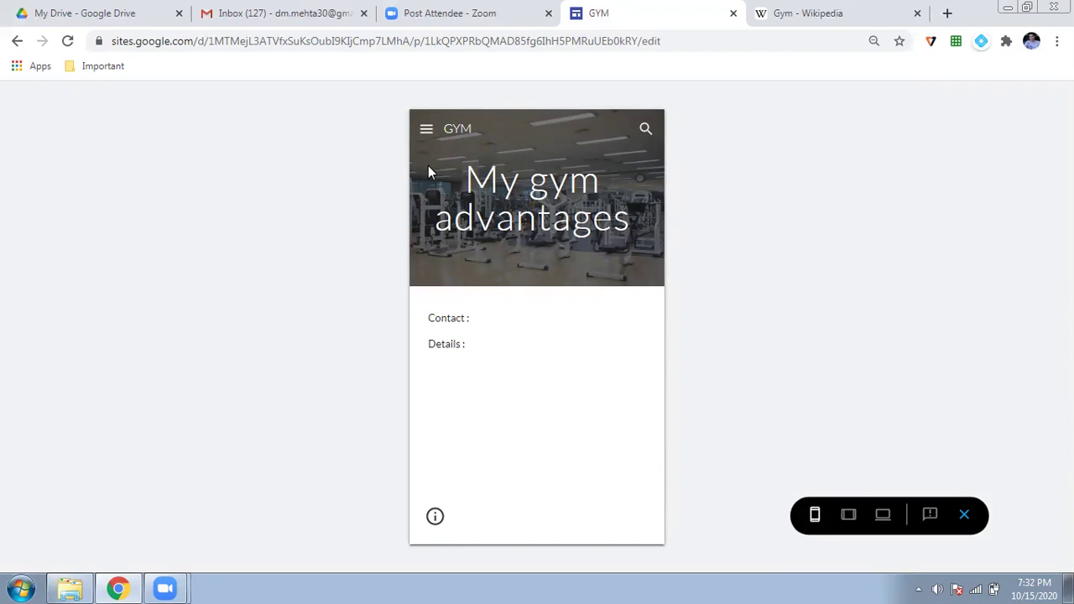
left_click(427, 137)
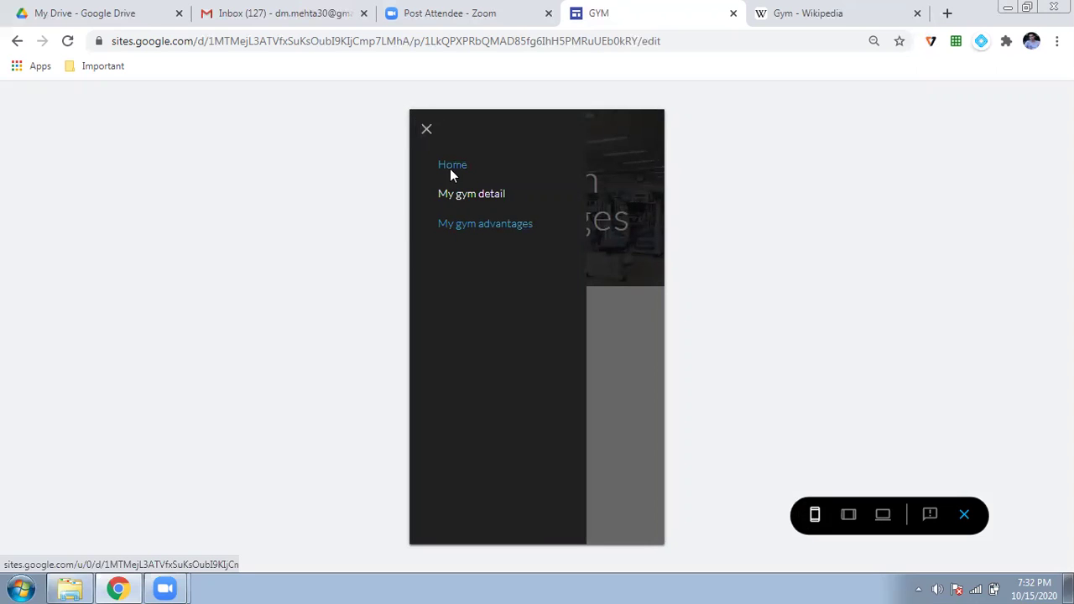
left_click(453, 165)
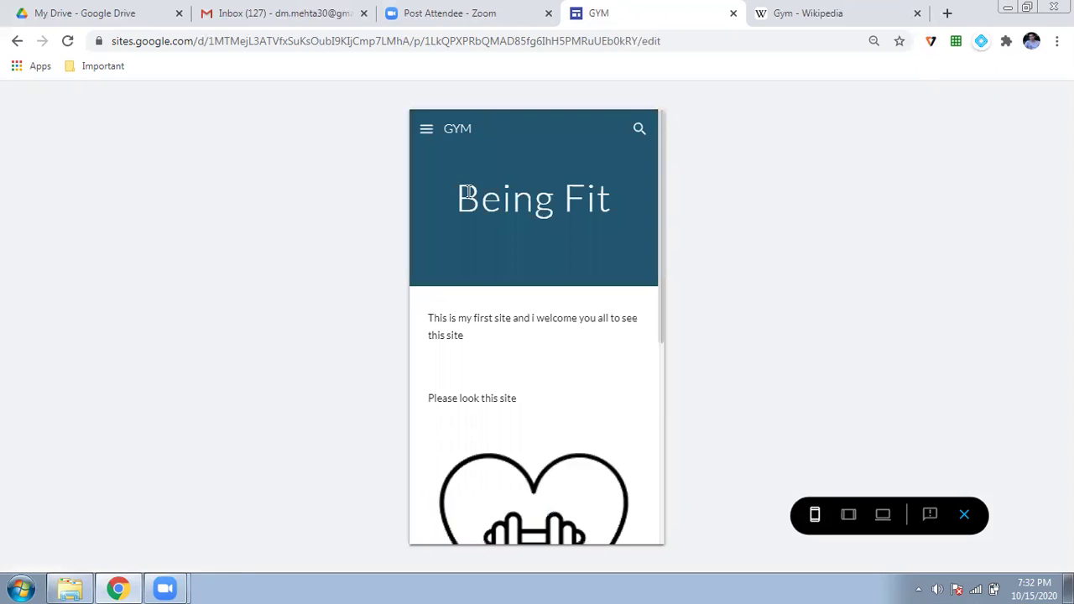
scroll(467, 193, "down", 5)
scroll(467, 195, "up", 4)
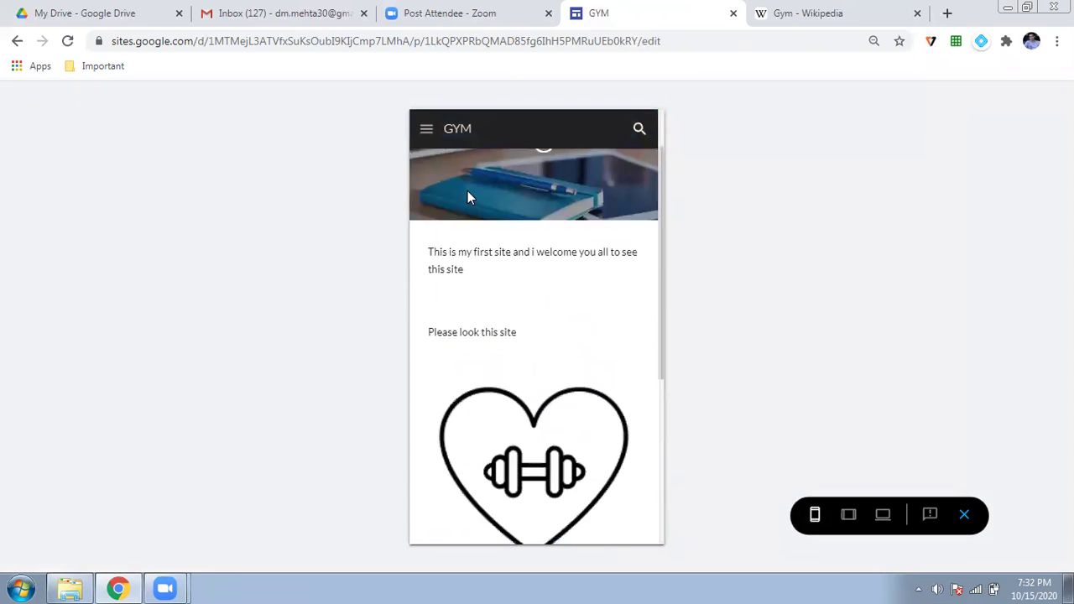
scroll(467, 197, "up", 1)
left_click(426, 131)
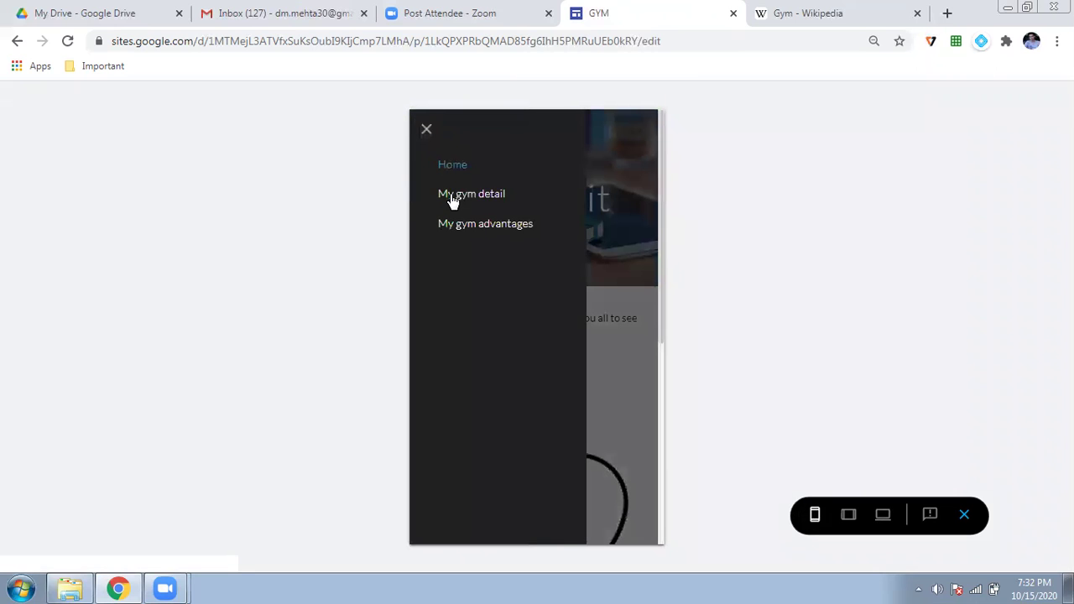
left_click(450, 198)
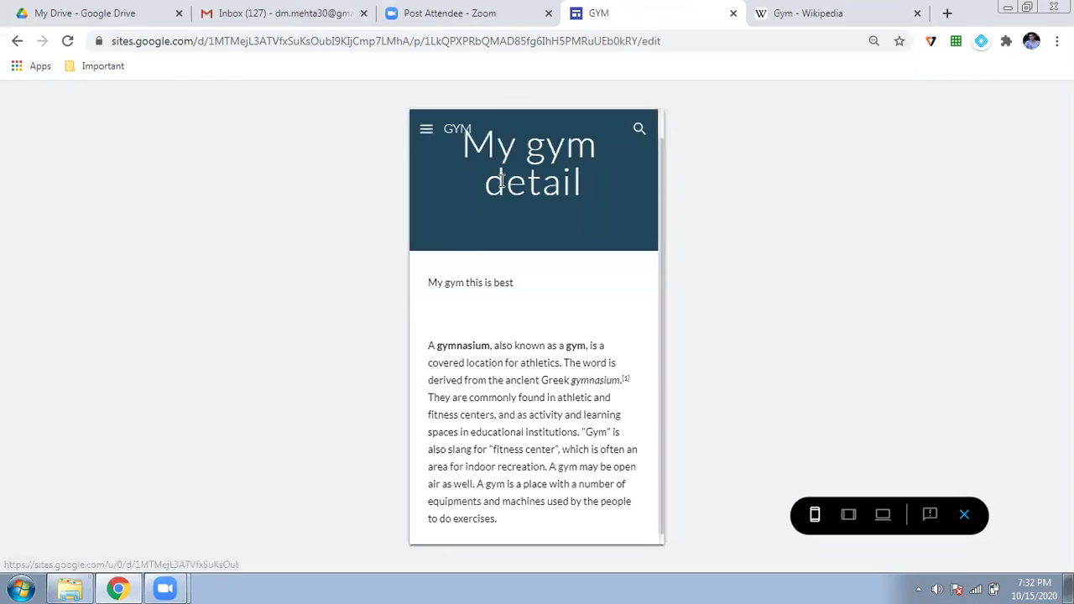
left_click(427, 133)
left_click(462, 227)
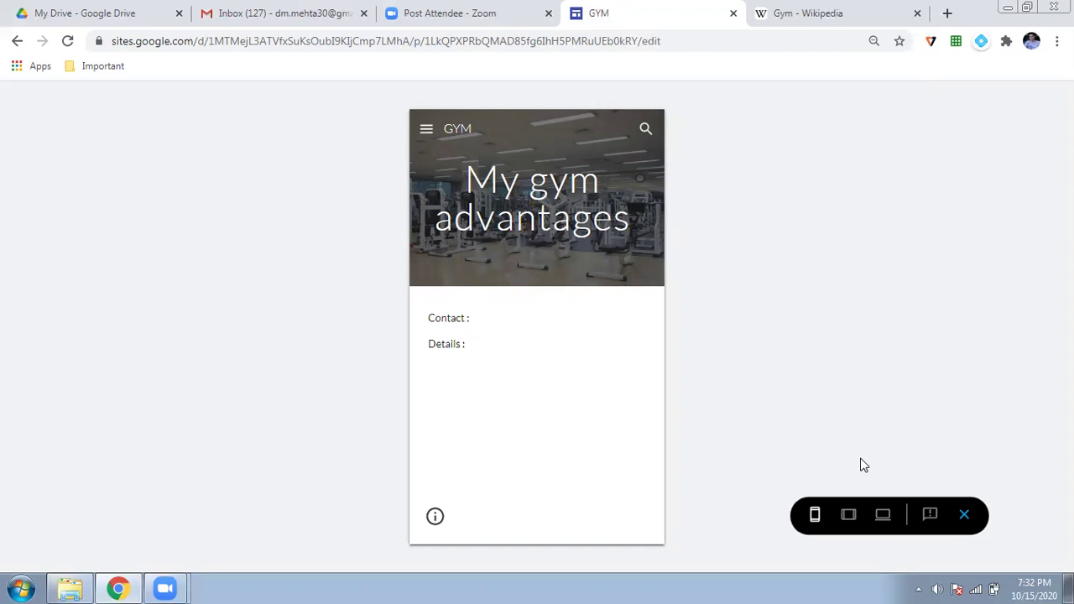
Step: Check the large-screen and tablet previews, view the Home page at tablet size, and exit the preview
left_click(884, 518)
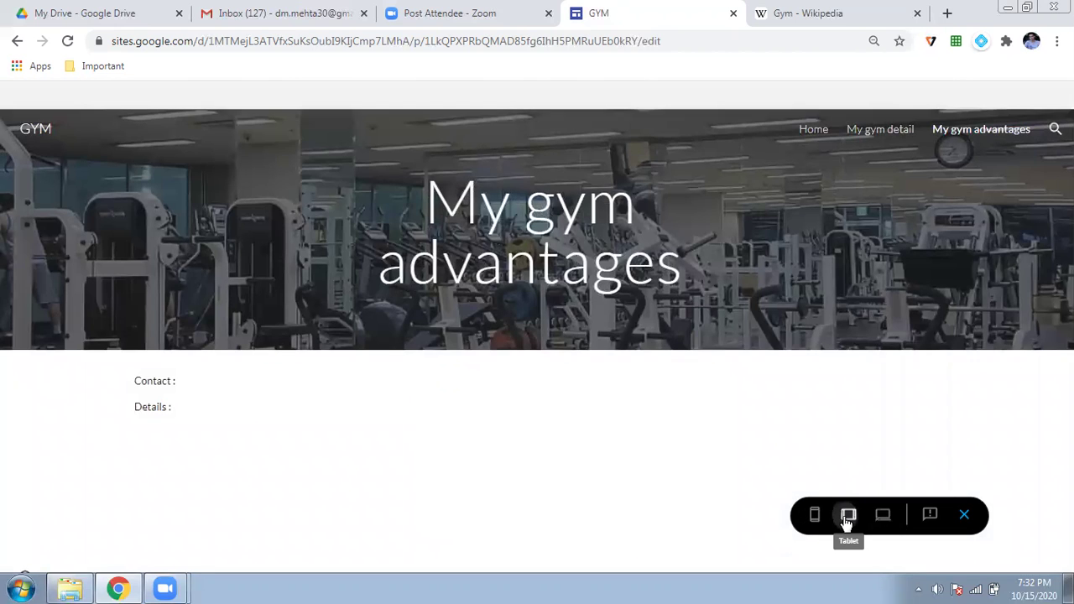
left_click(848, 515)
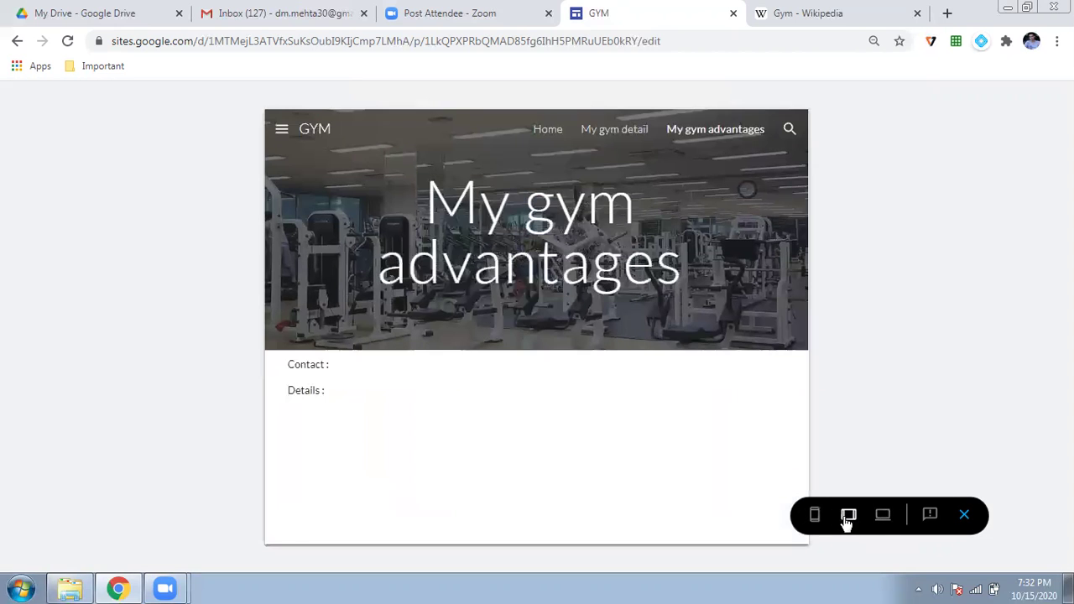
left_click(283, 131)
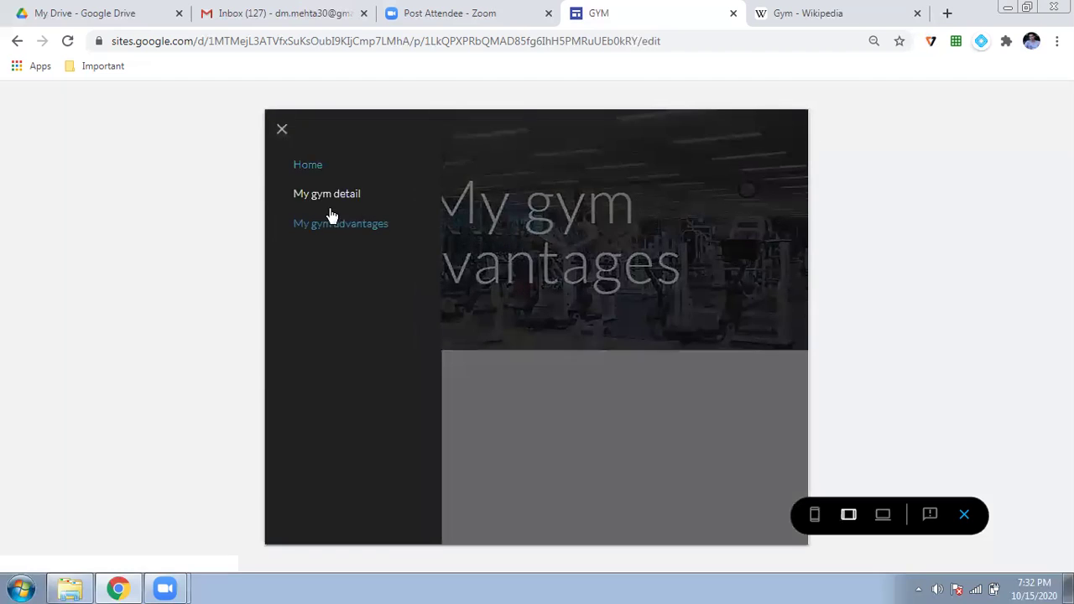
left_click(312, 165)
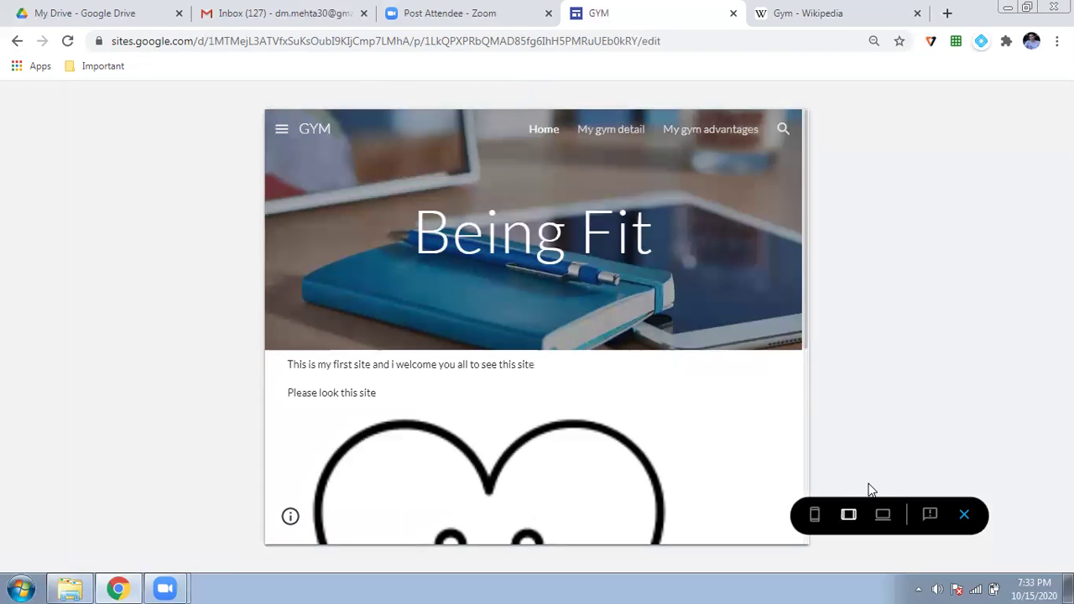
left_click(963, 516)
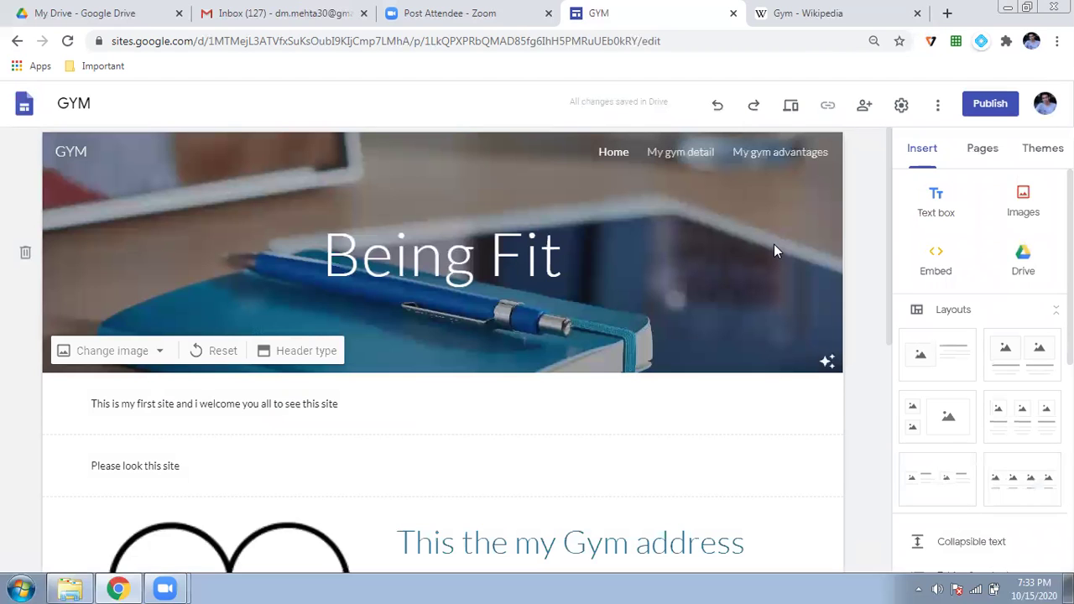
Step: Try sharing the site by adding a contact's e-mail, check the available roles, and cancel the invitation
left_click(863, 110)
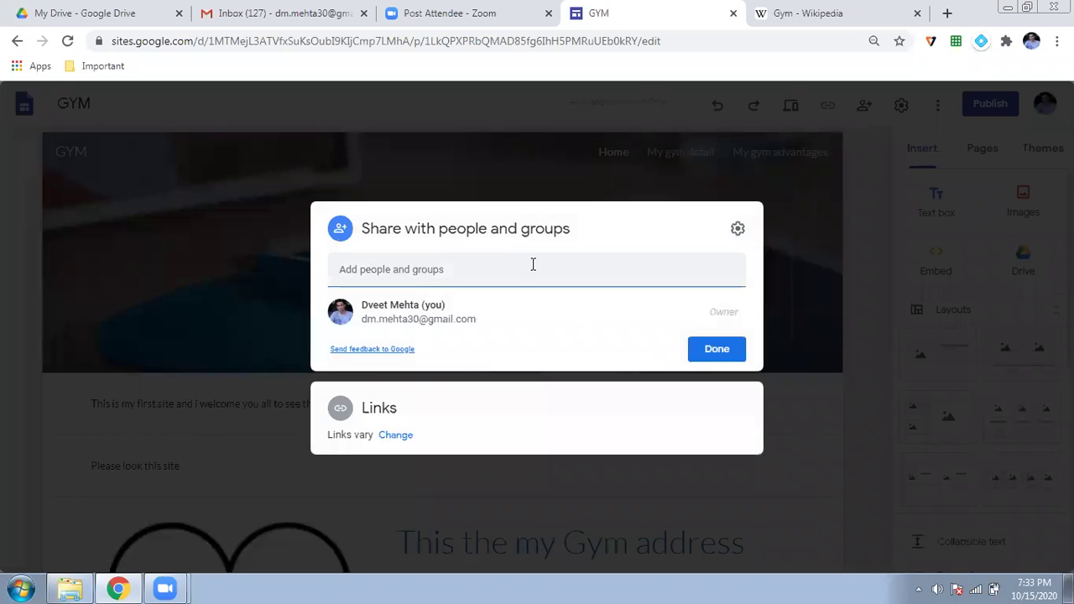
type("dv")
key("BackSpace")
key("BackSpace")
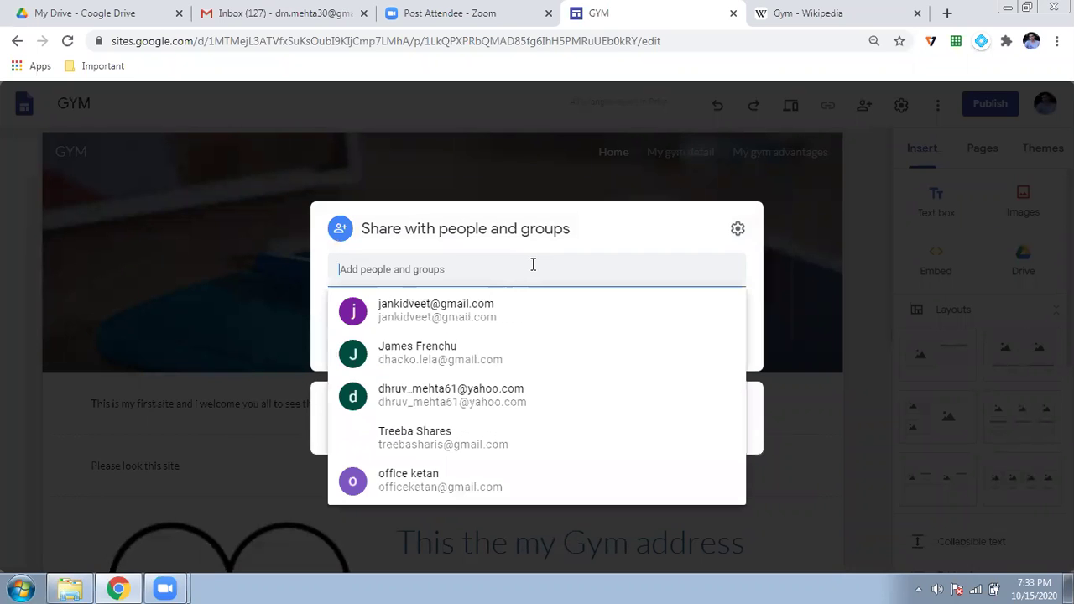
type("janki")
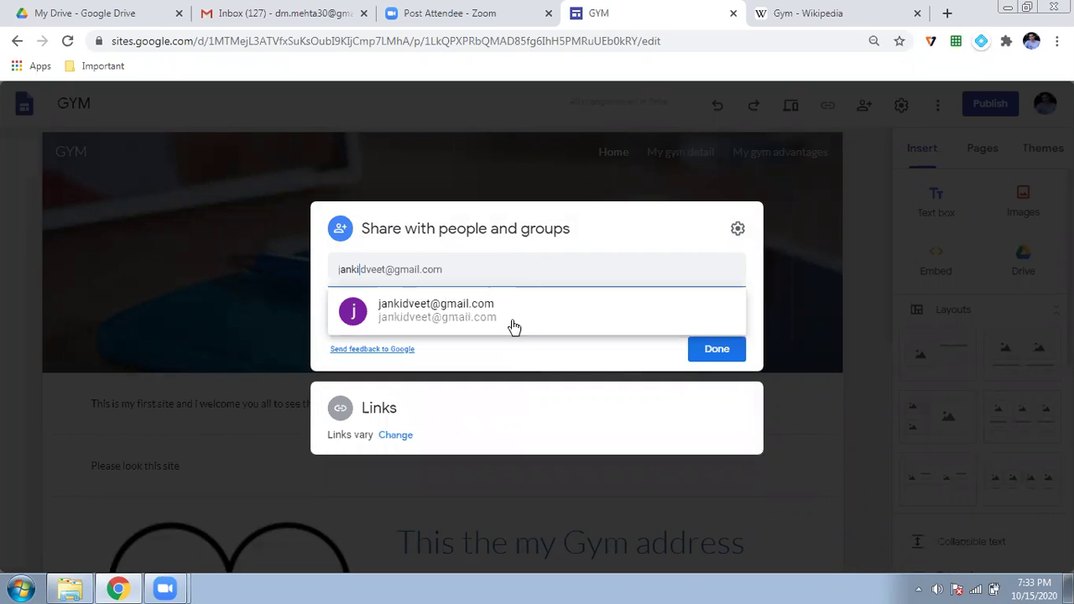
left_click(668, 305)
left_click(724, 256)
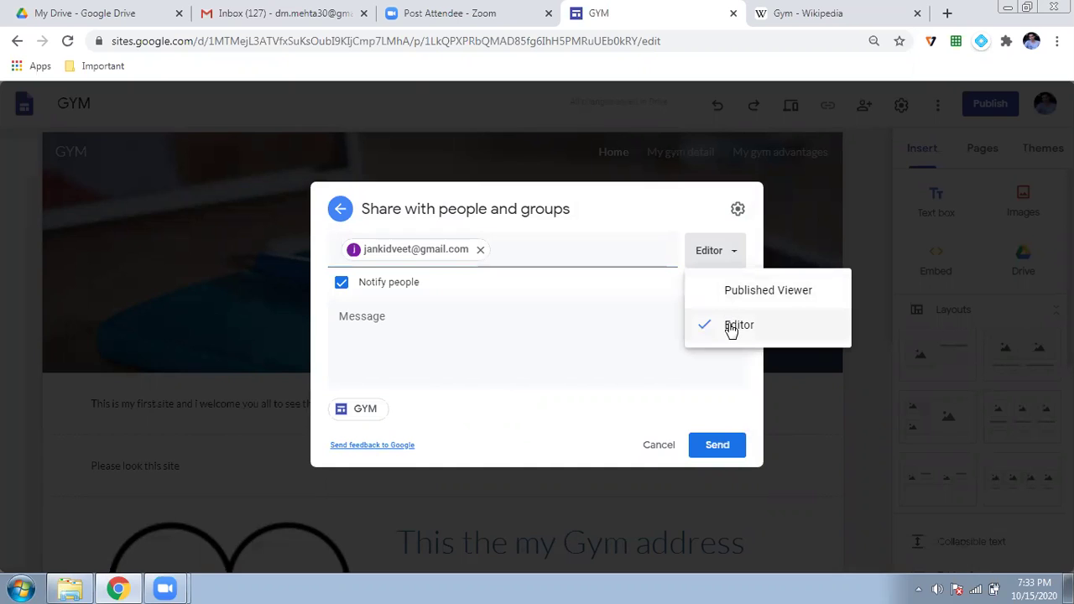
left_click(654, 451)
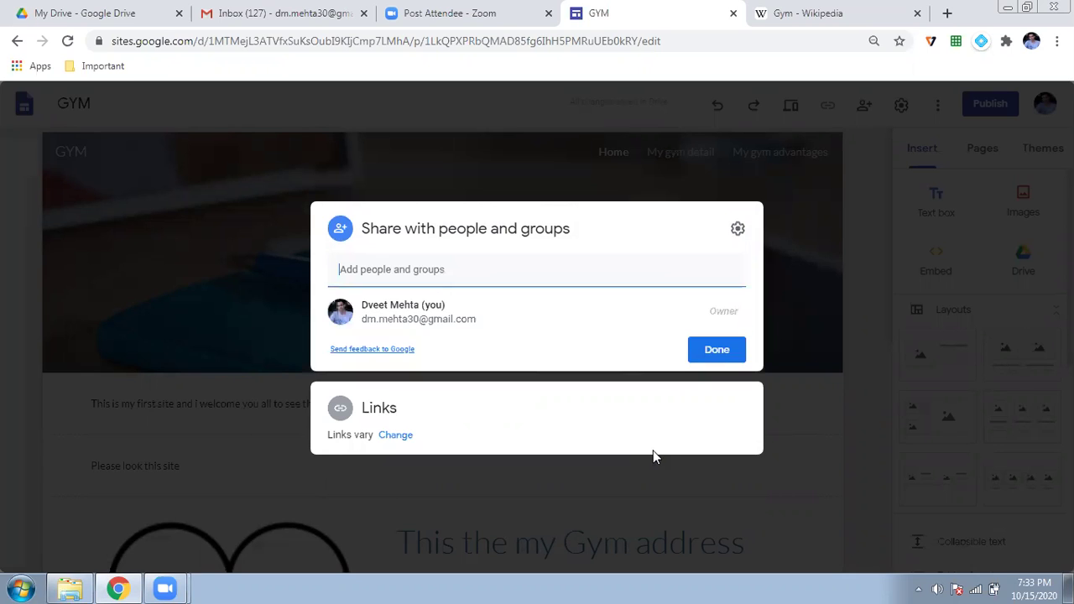
left_click(841, 236)
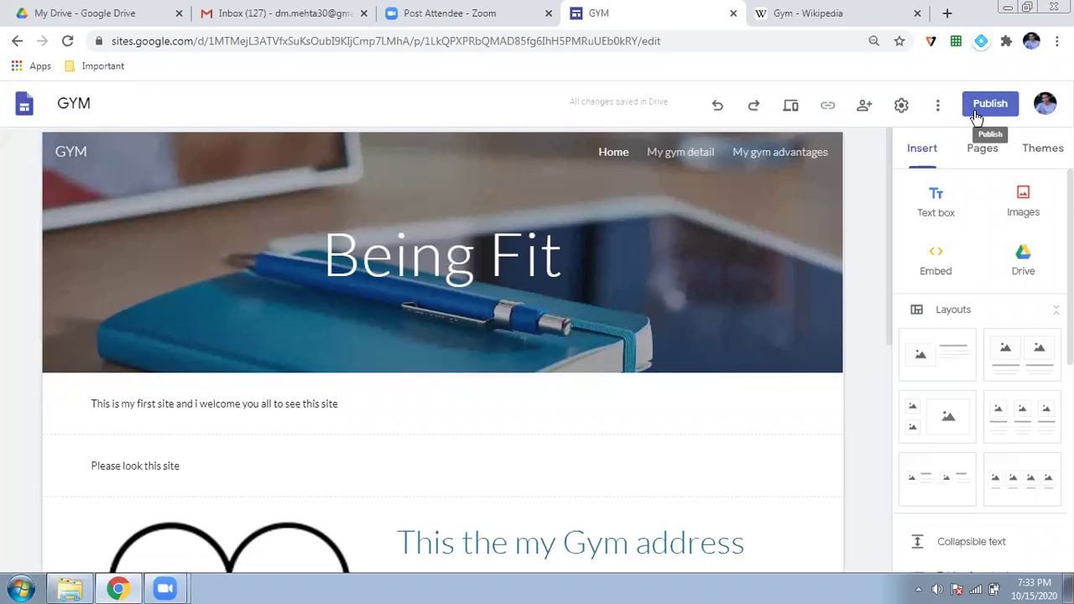
left_click(938, 105)
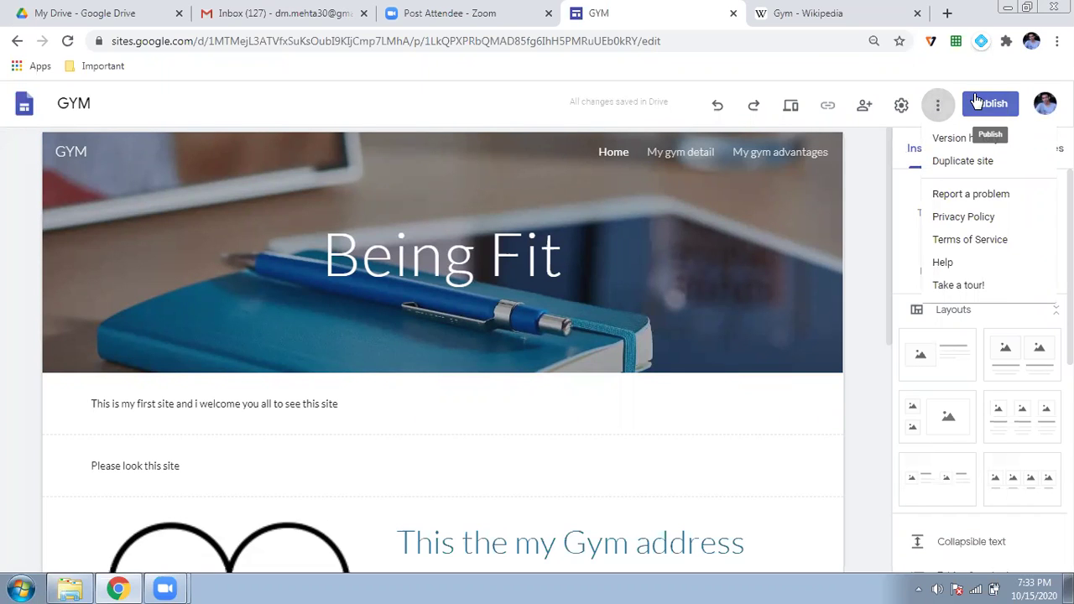
left_click(978, 107)
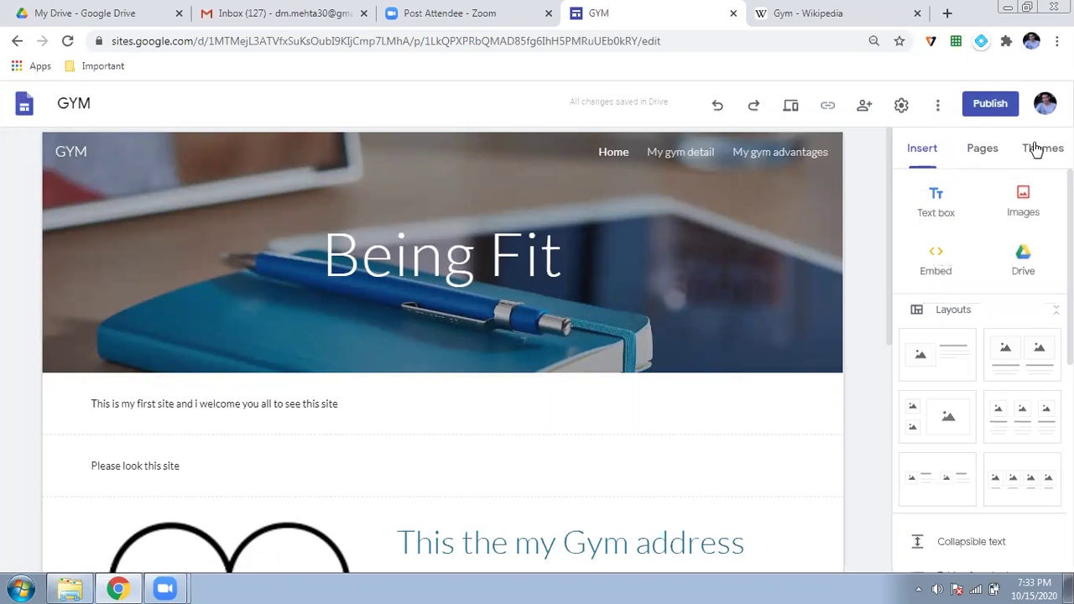
Step: Start publishing the site and enter a web address combining "gym" with the owner's first name
left_click(992, 117)
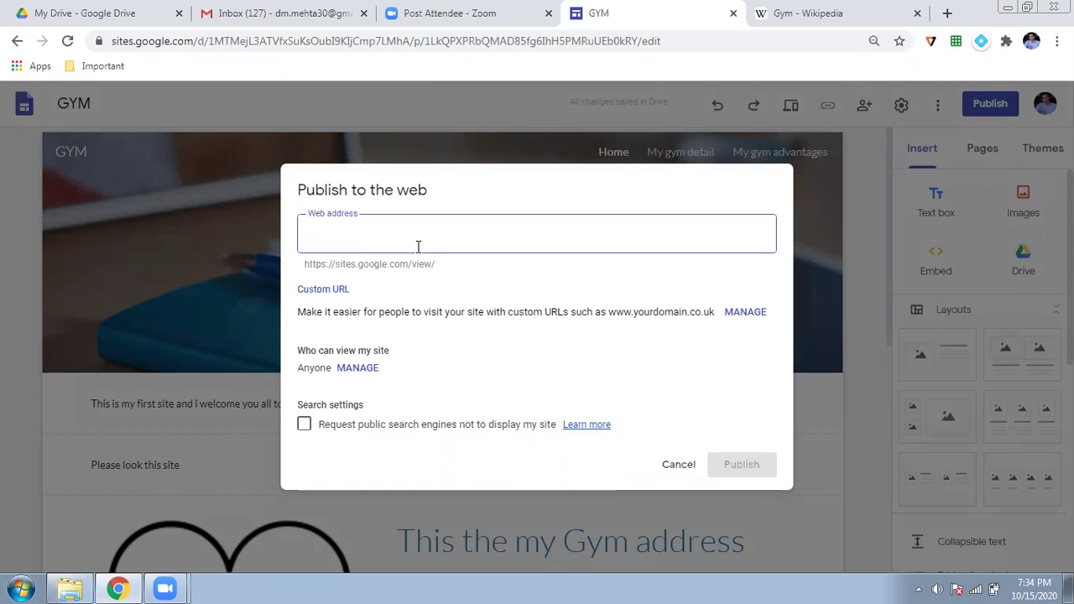
type("gyj")
key("BackSpace")
type("m")
key("BackSpace")
key("BackSpace")
key("BackSpace")
type("g")
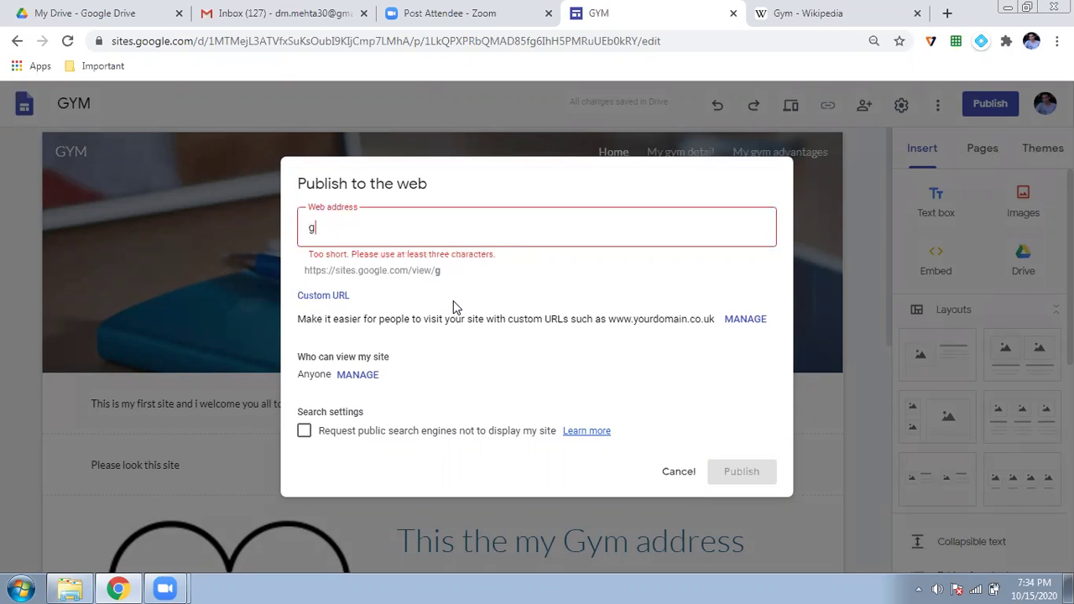
type("ymdveet")
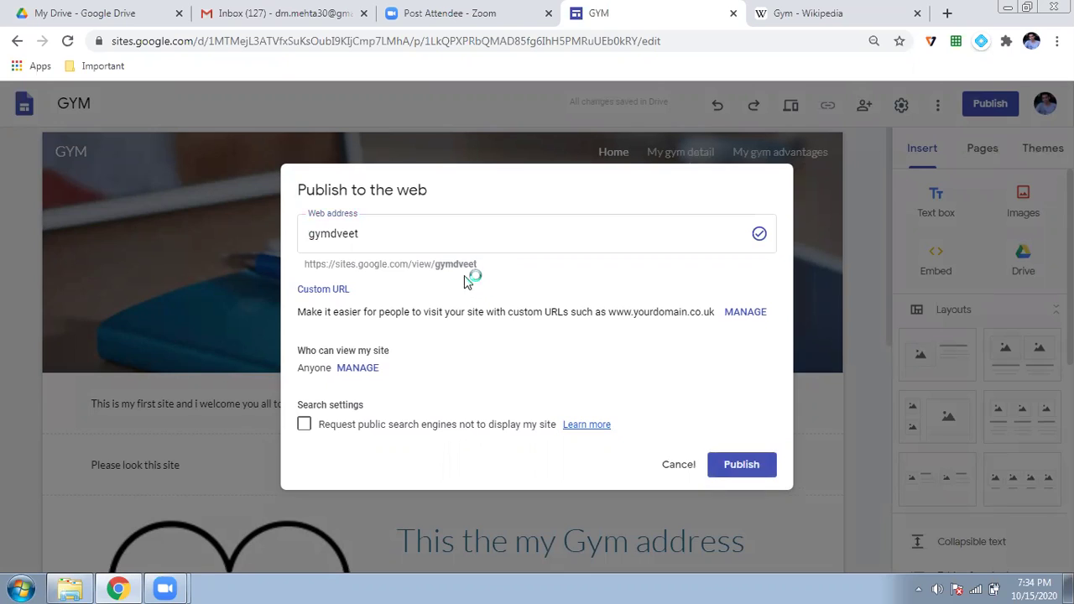
Step: Review the full publishing address and the settings for who can view the site
left_click_drag(476, 264, 314, 263)
left_click(497, 272)
left_click_drag(475, 264, 305, 267)
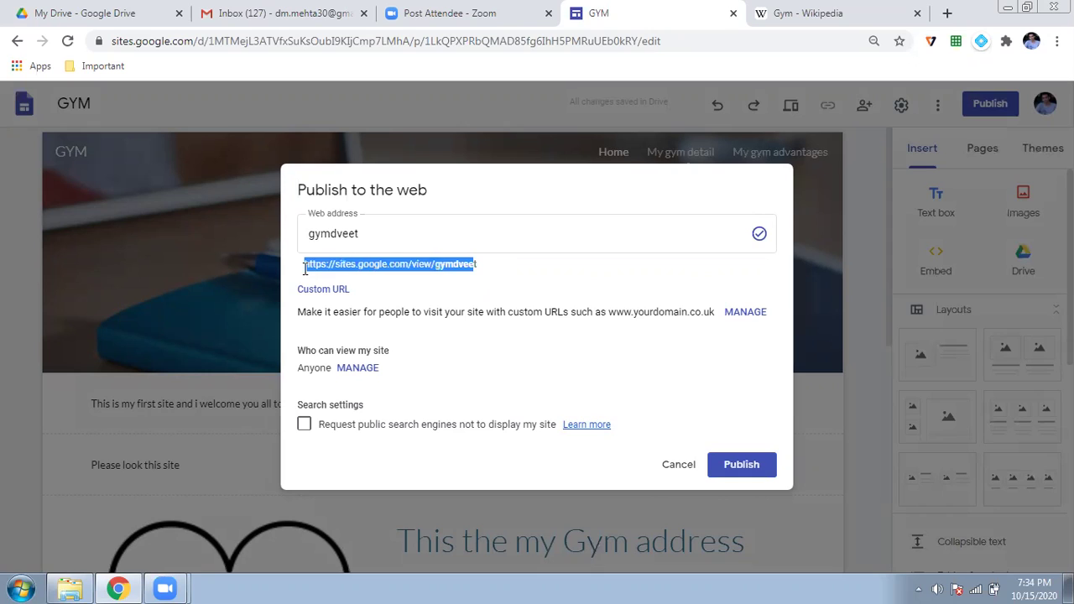
left_click(424, 351)
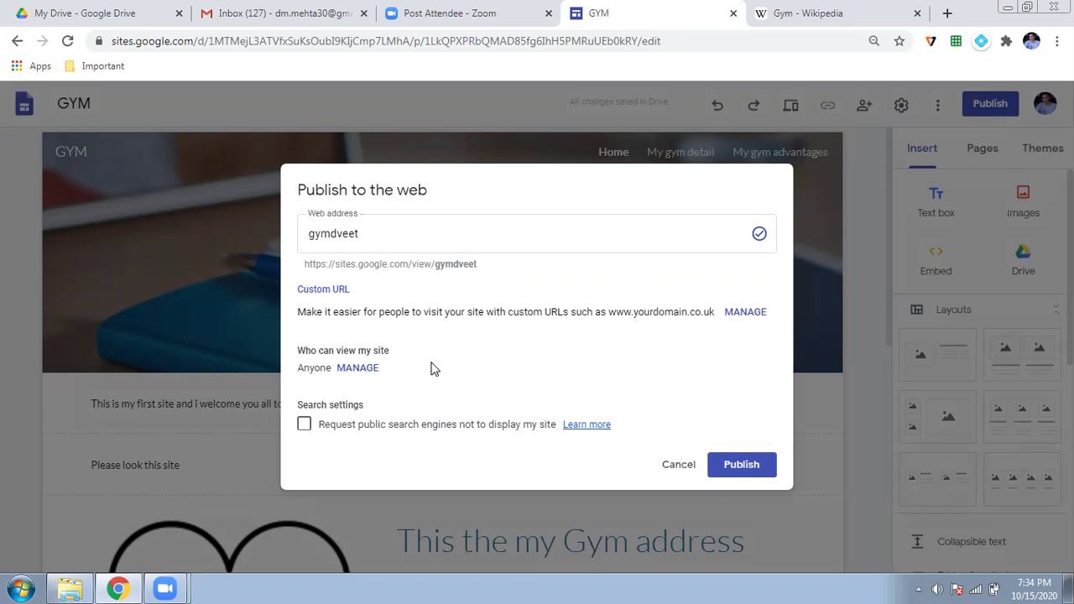
left_click(356, 370)
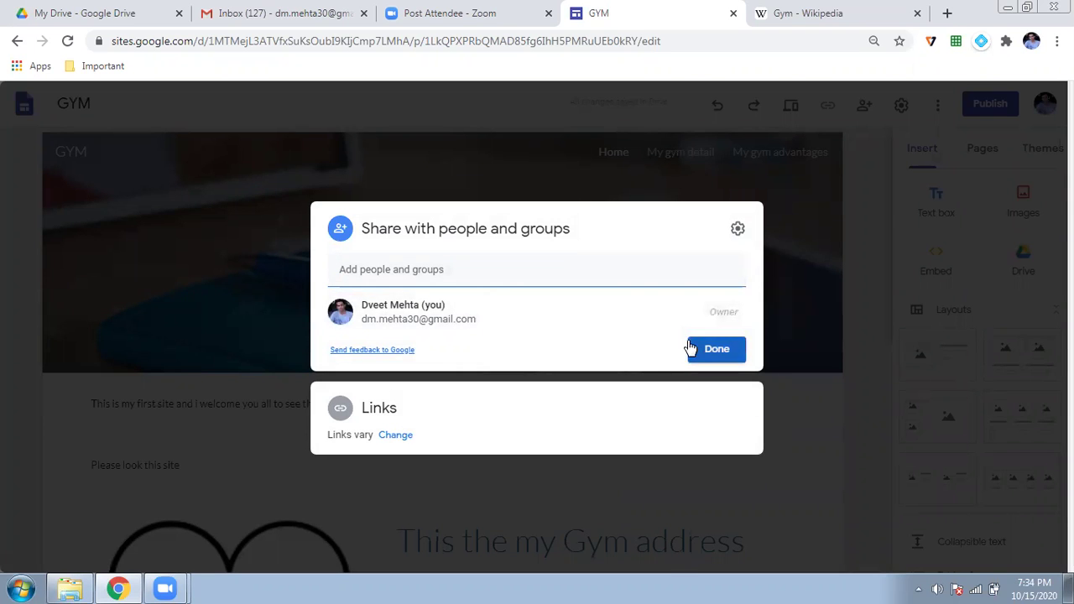
left_click(716, 348)
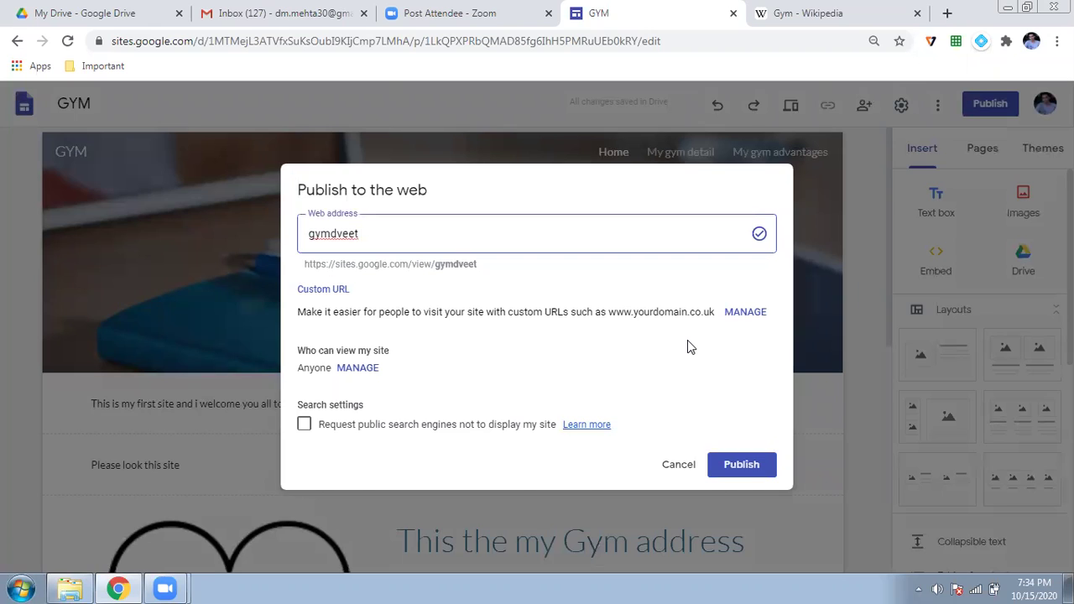
Step: Turn the option asking public search engines not to display the site on and off, recheck the address, and cancel publishing
left_click(306, 425)
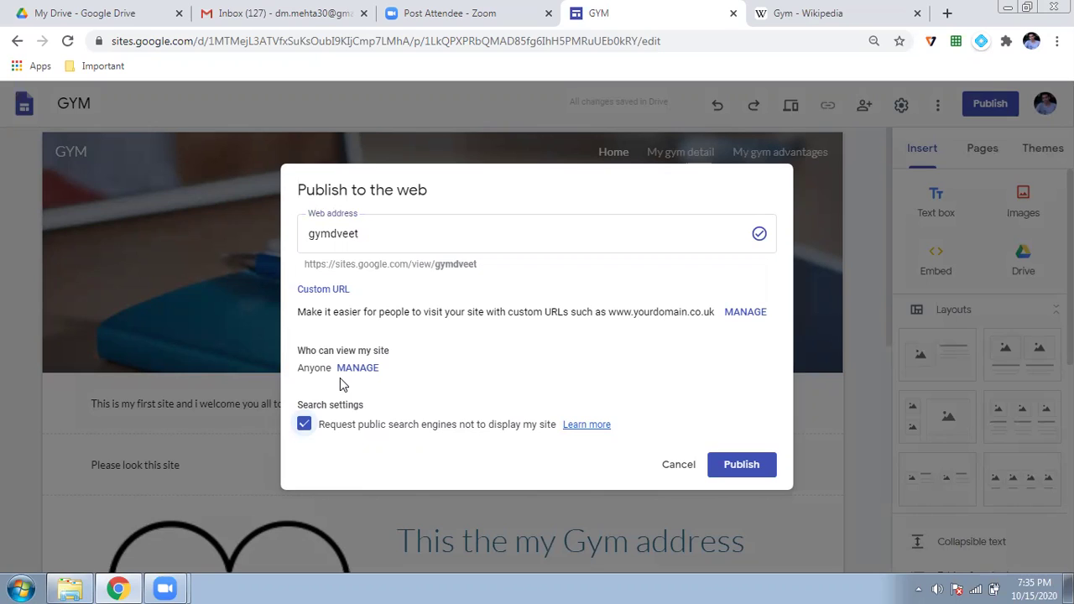
left_click(303, 433)
left_click_drag(492, 270, 413, 265)
left_click(304, 277)
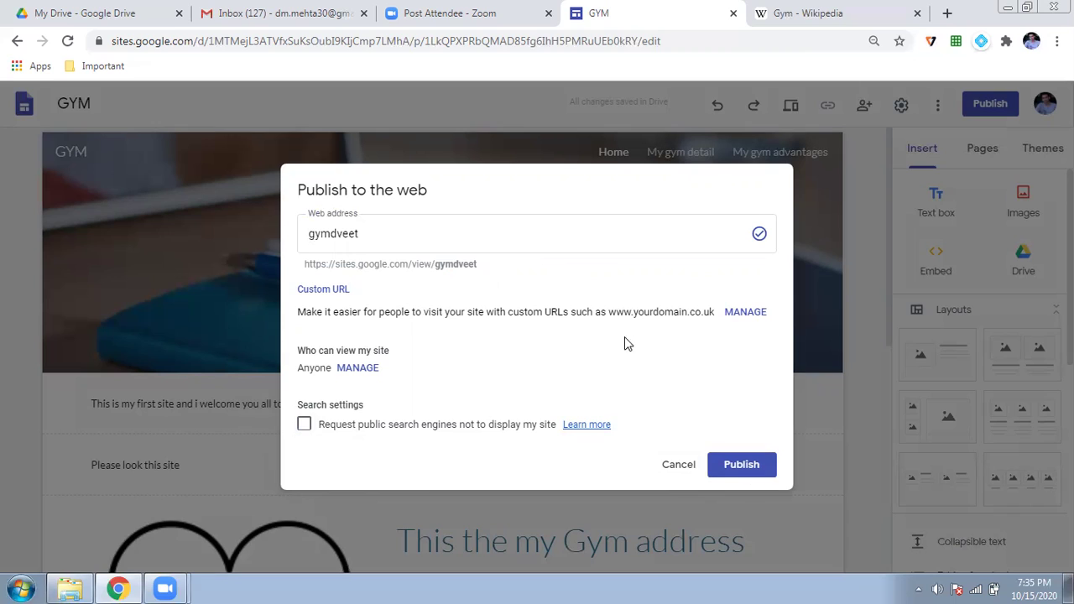
left_click_drag(477, 264, 391, 264)
left_click(274, 288)
double_click(474, 263)
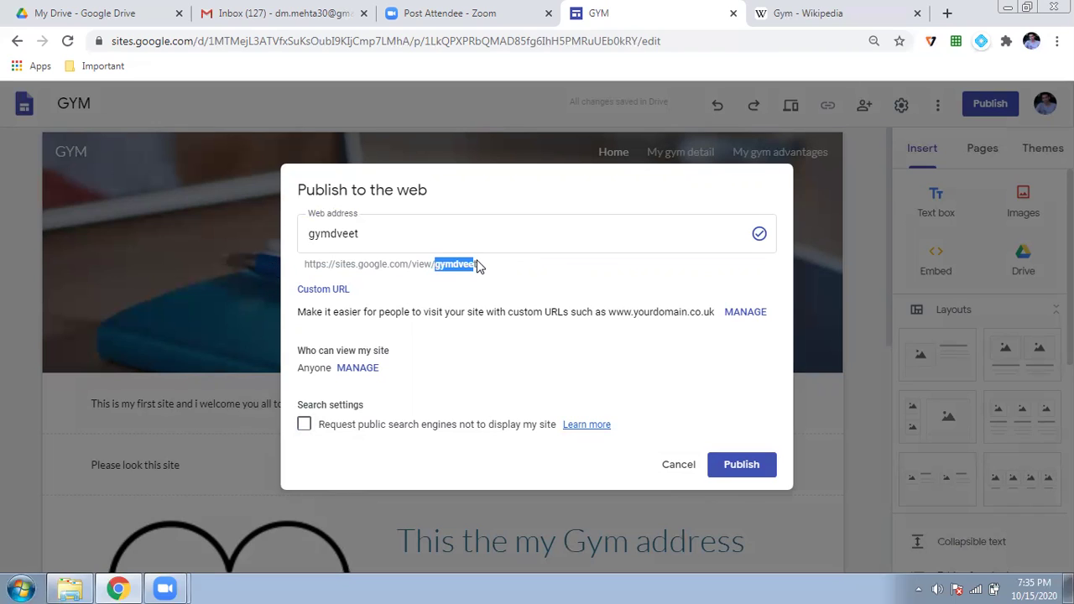
left_click_drag(475, 263, 305, 264)
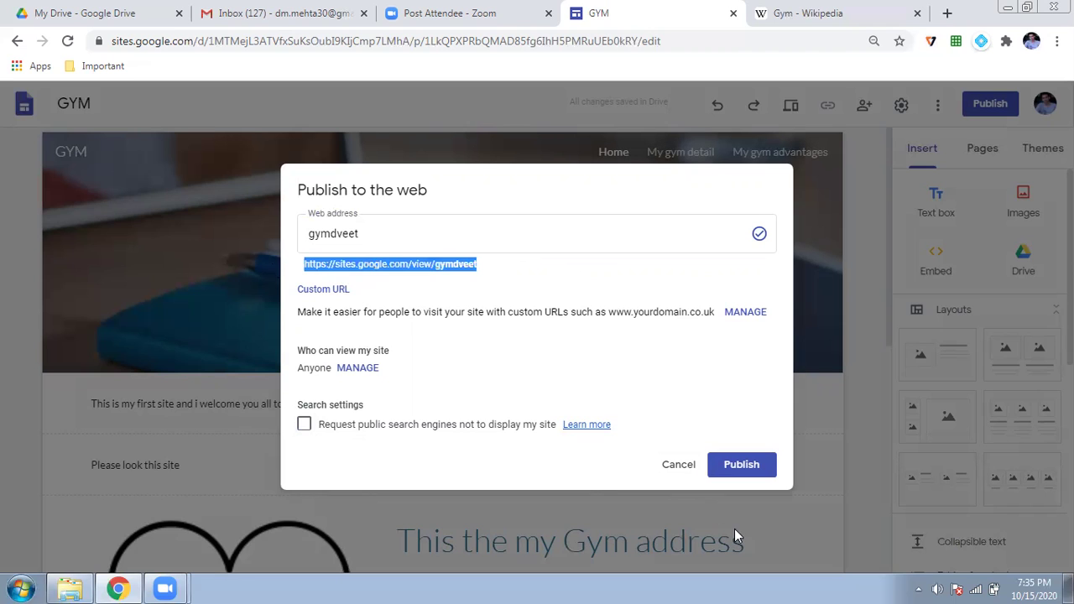
left_click(679, 465)
left_click(691, 400)
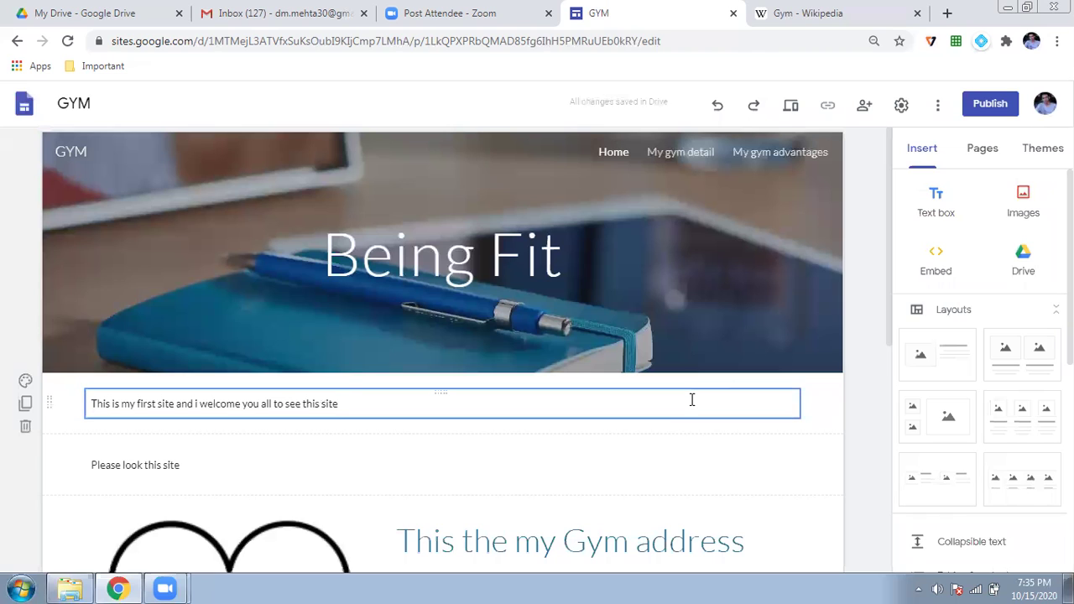
left_click(689, 368)
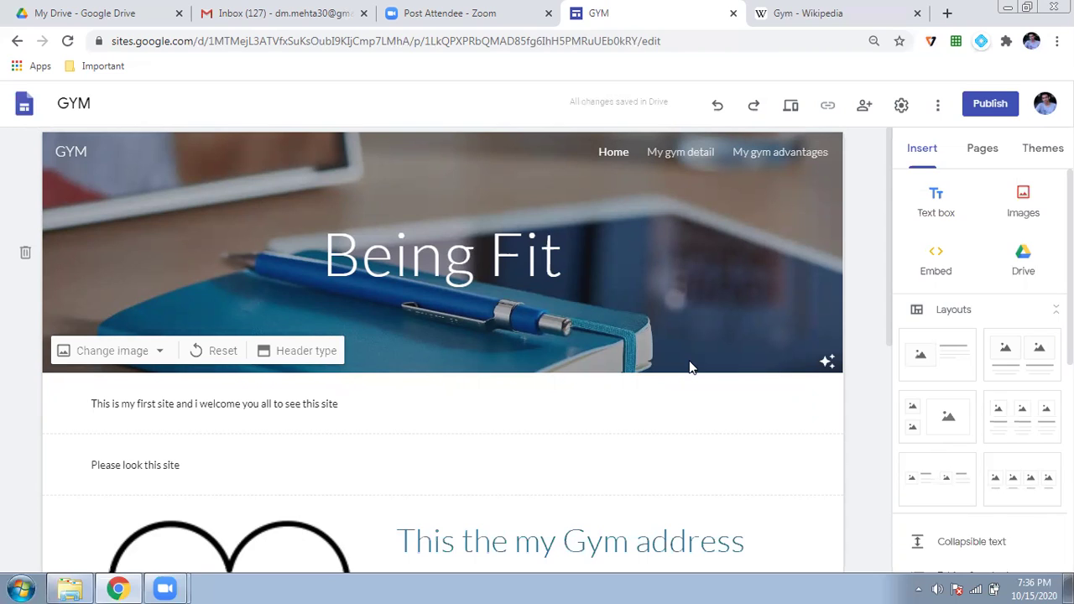
Step: Look through the remaining insertable components and go to sites.google.com
scroll(991, 281, "down", 3)
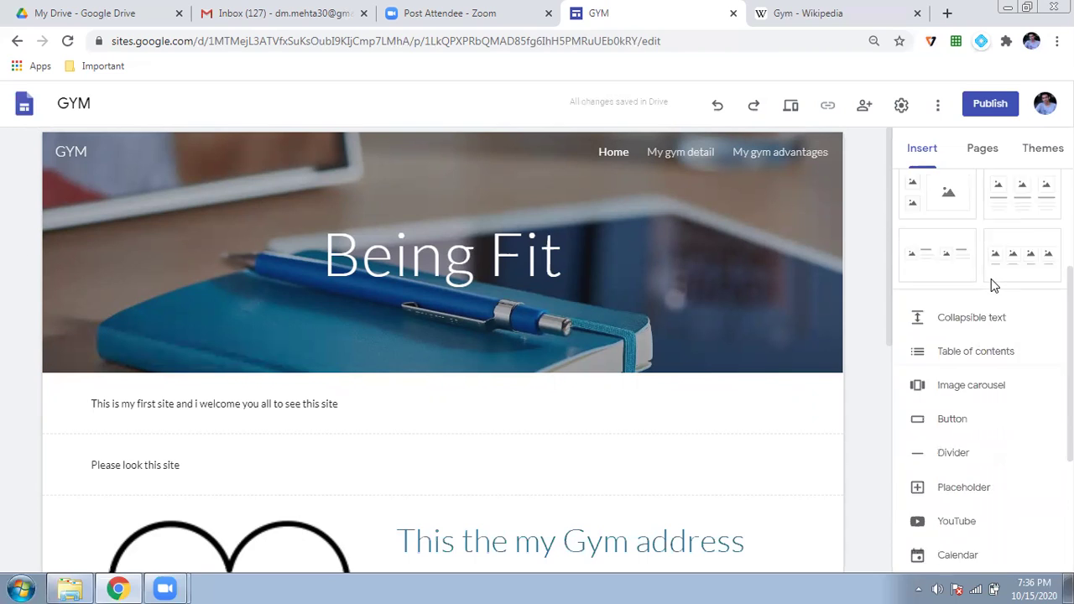
scroll(991, 281, "down", 2)
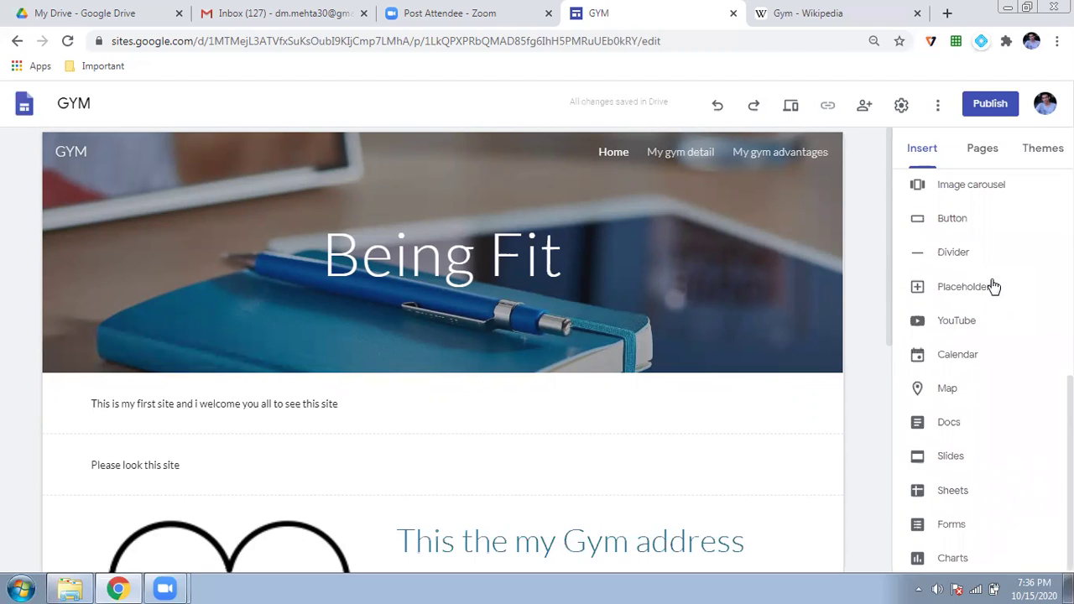
left_click(585, 49)
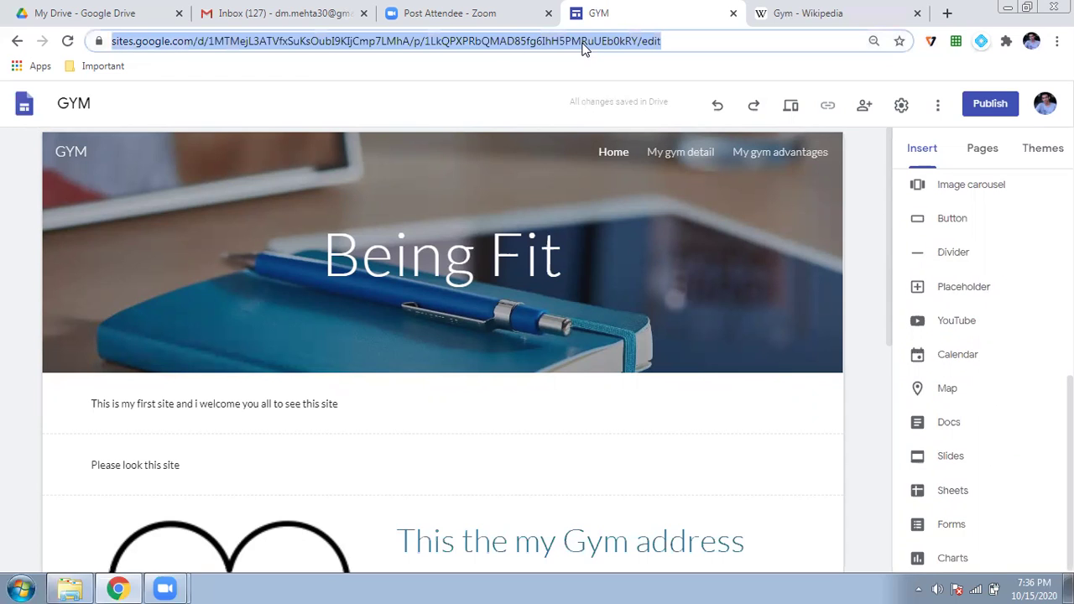
type("sites")
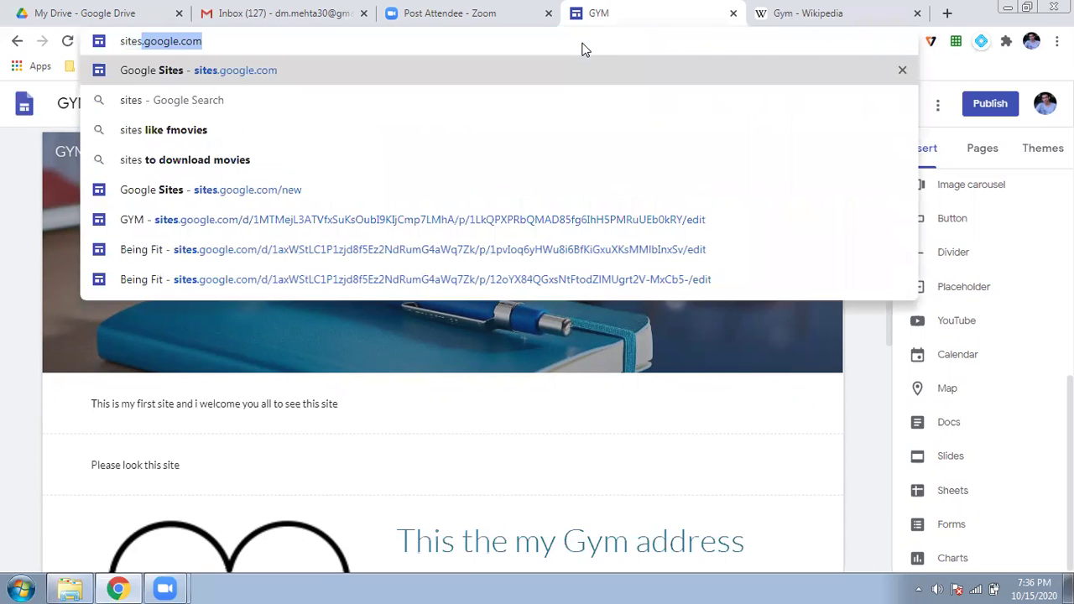
key("Return")
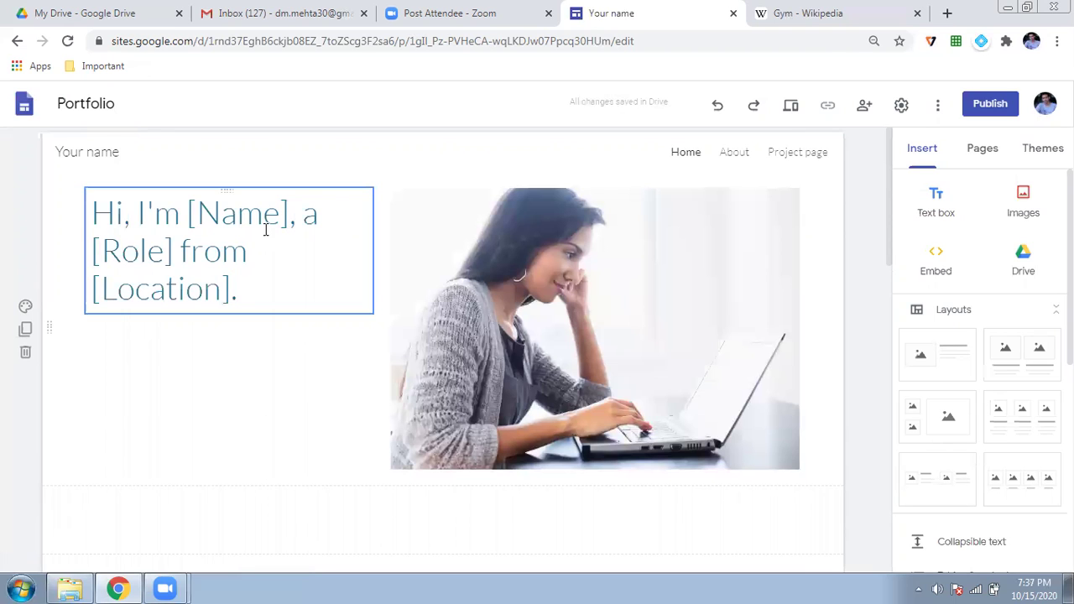
Step: Review the Portfolio template's home page from the introduction through "Selected work" to the contact line
scroll(195, 243, "down", 2)
scroll(621, 271, "up", 2)
scroll(143, 259, "down", 4)
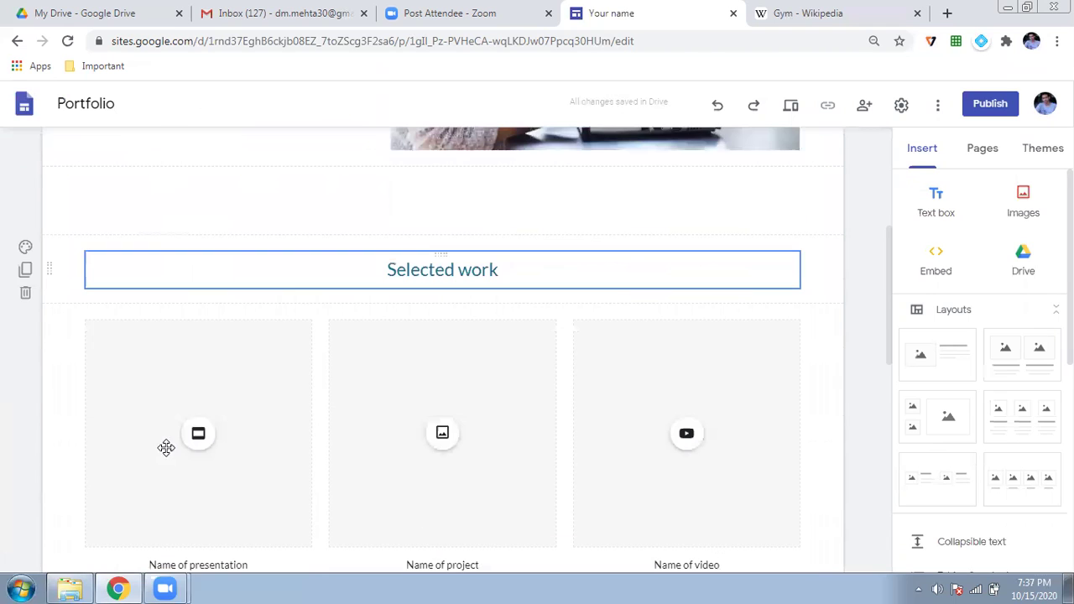
scroll(198, 449, "down", 3)
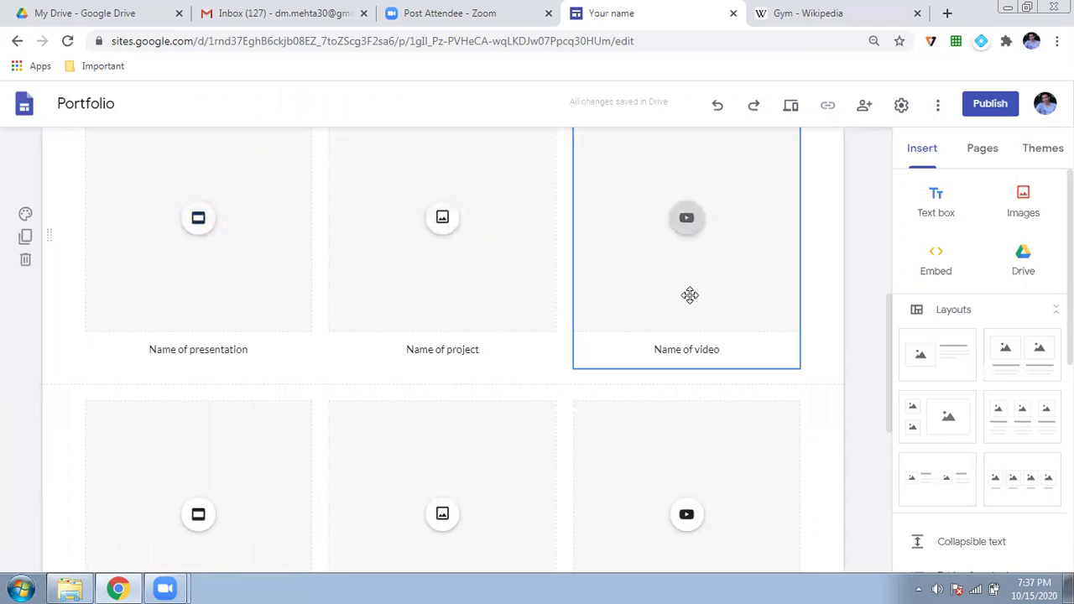
scroll(690, 294, "down", 3)
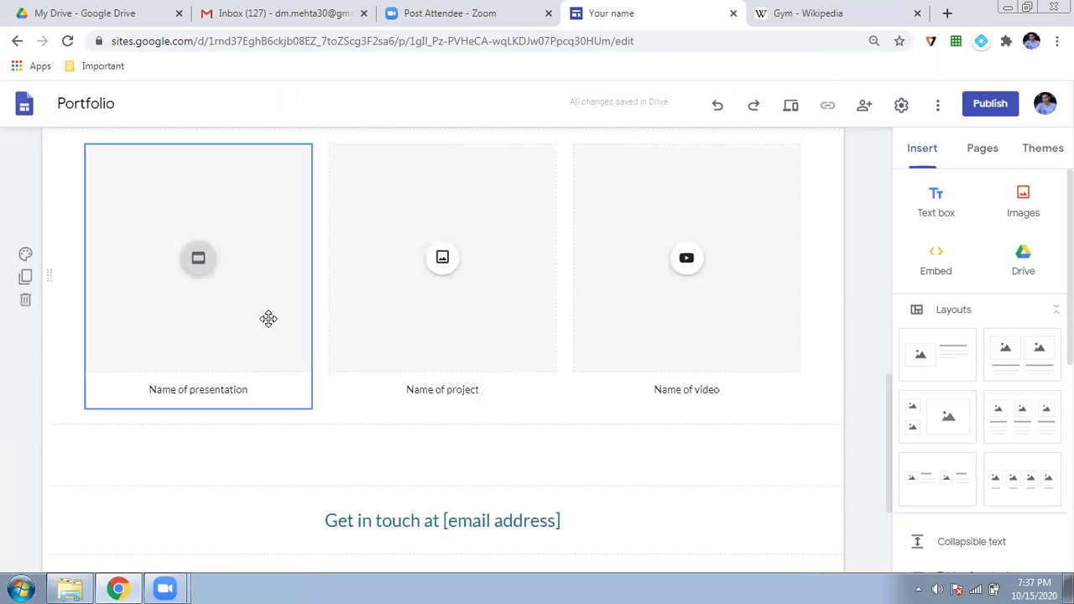
scroll(509, 522, "down", 2)
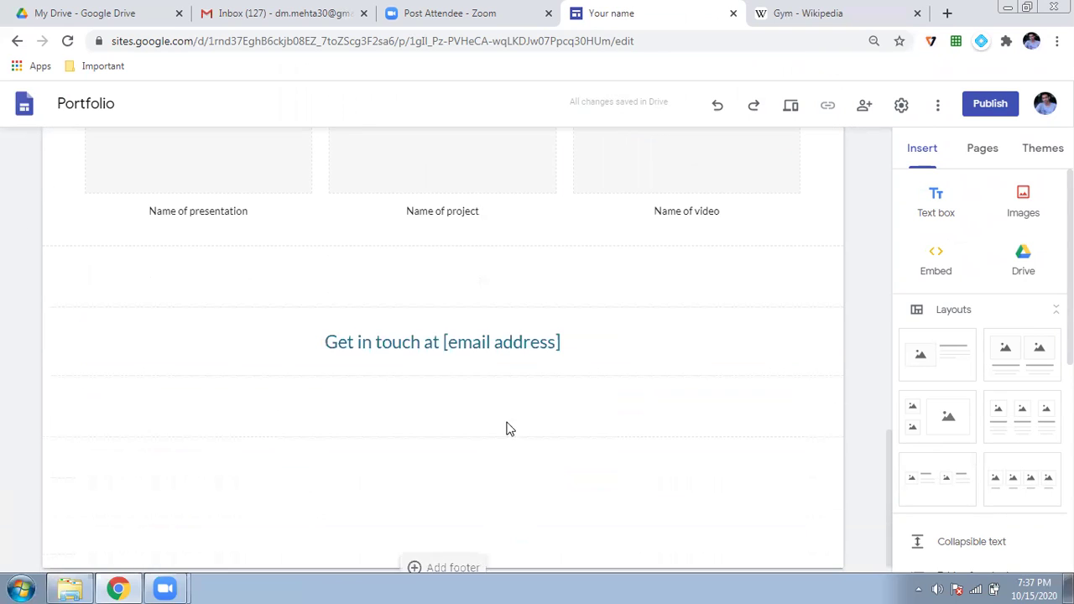
scroll(509, 335, "up", 10)
Step: Review the Portfolio template's About page down to the Education section and open its Project page
left_click(733, 153)
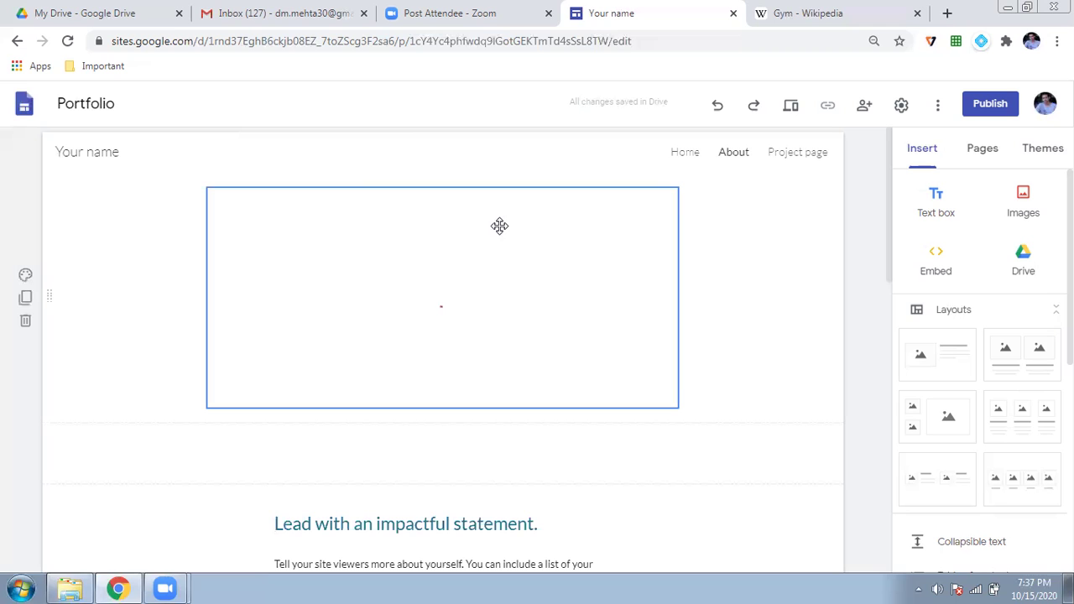
scroll(355, 382, "down", 5)
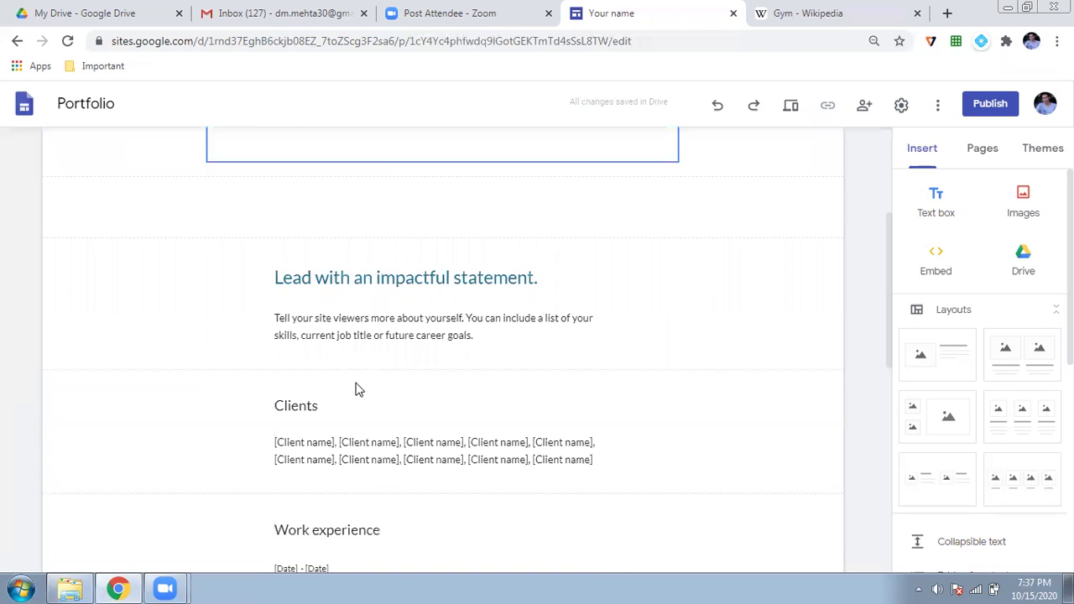
scroll(357, 382, "down", 5)
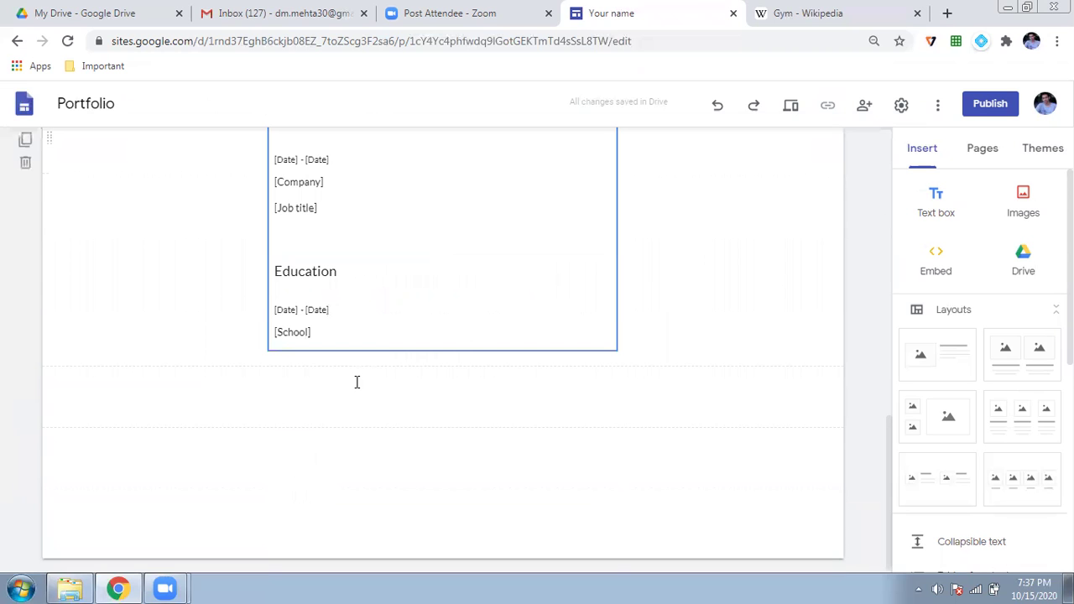
scroll(709, 263, "up", 10)
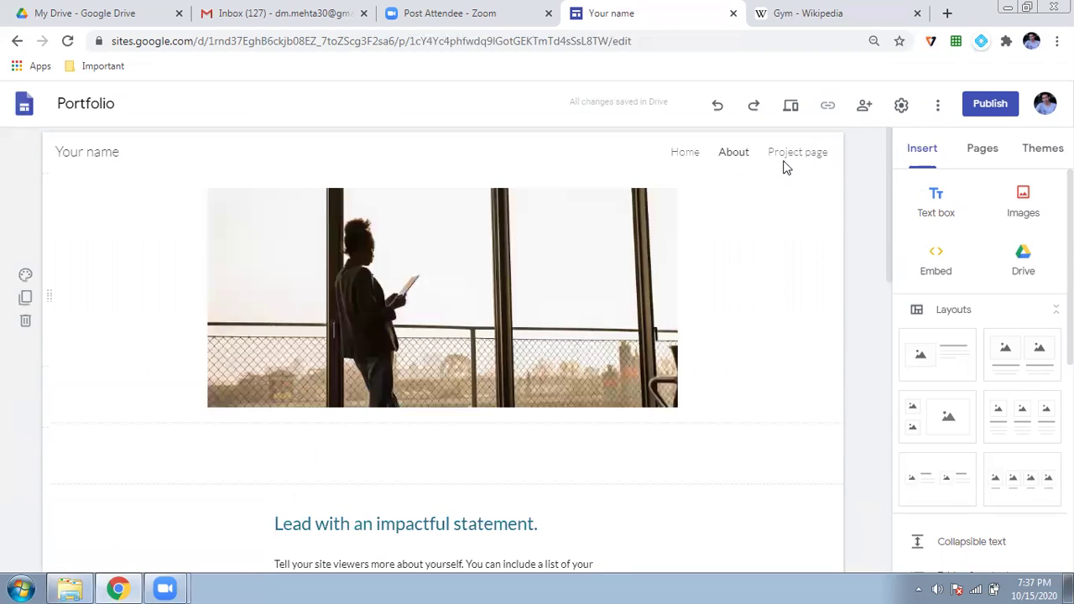
left_click(797, 155)
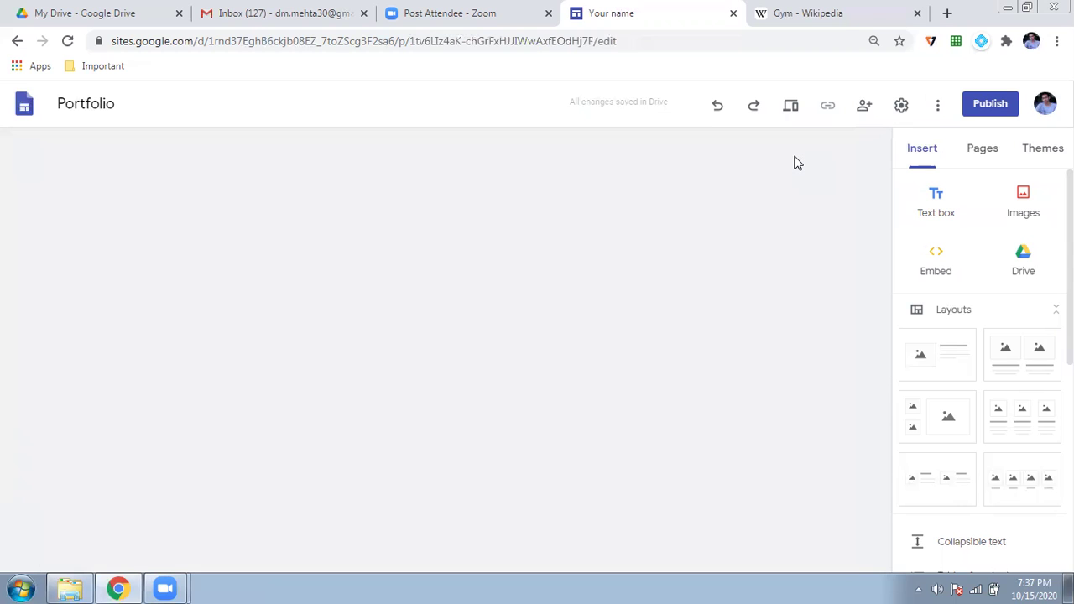